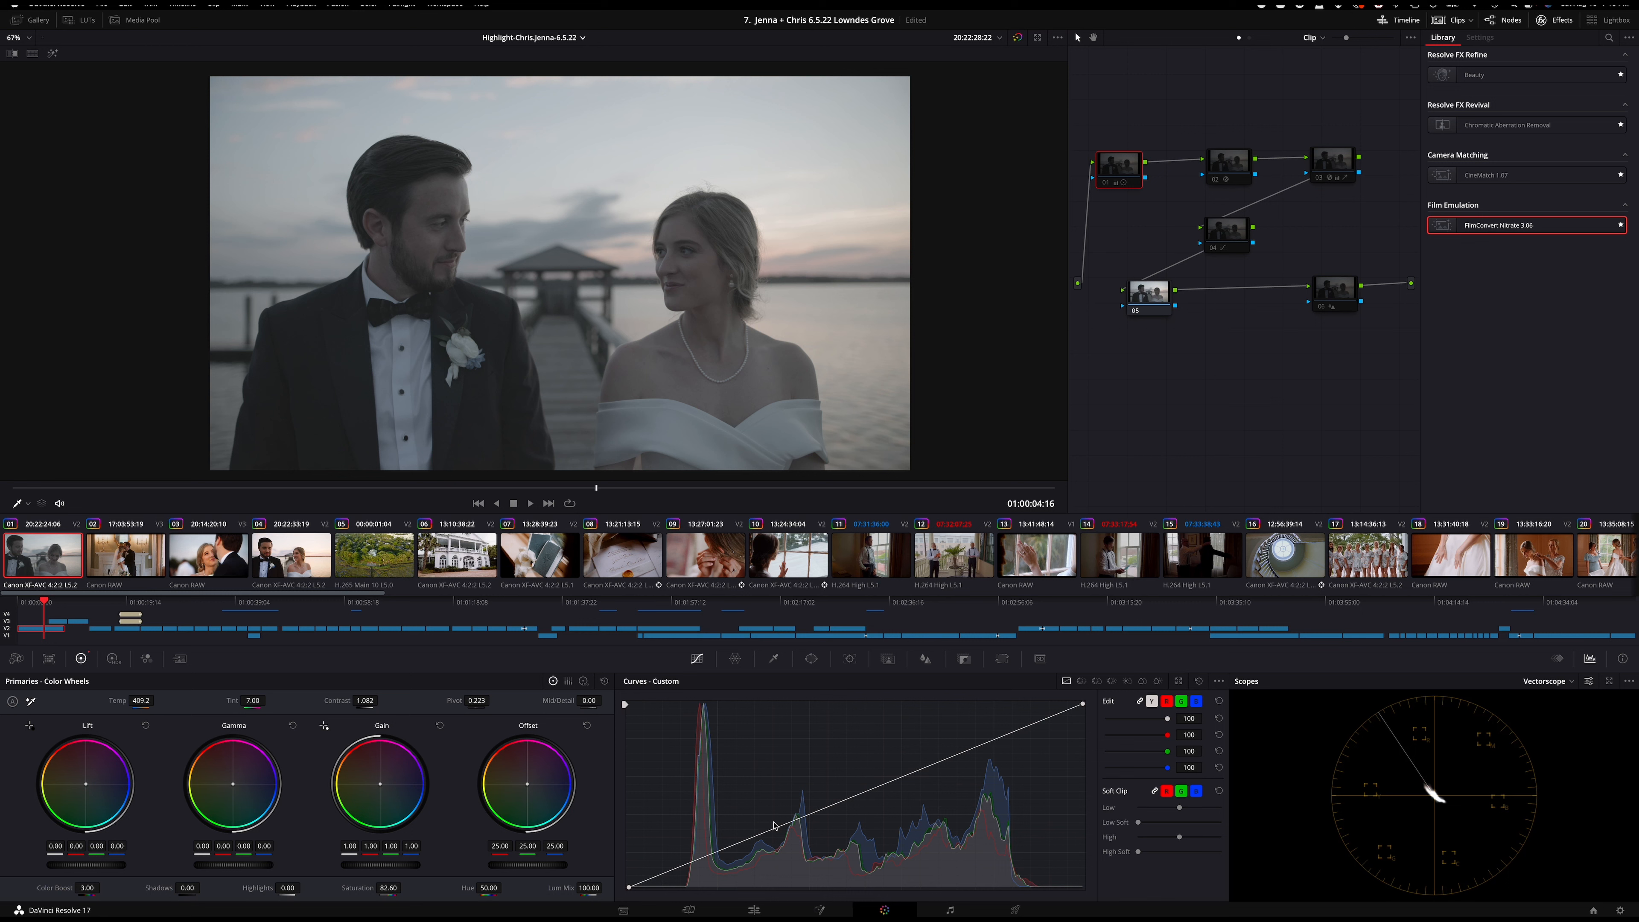
- Save the project and switch the scopes display to Waveform
{"action": "key", "text": "super+s"}
{"action": "left_click", "coordinate": [1546, 681]}
{"action": "left_click", "coordinate": [1548, 718]}
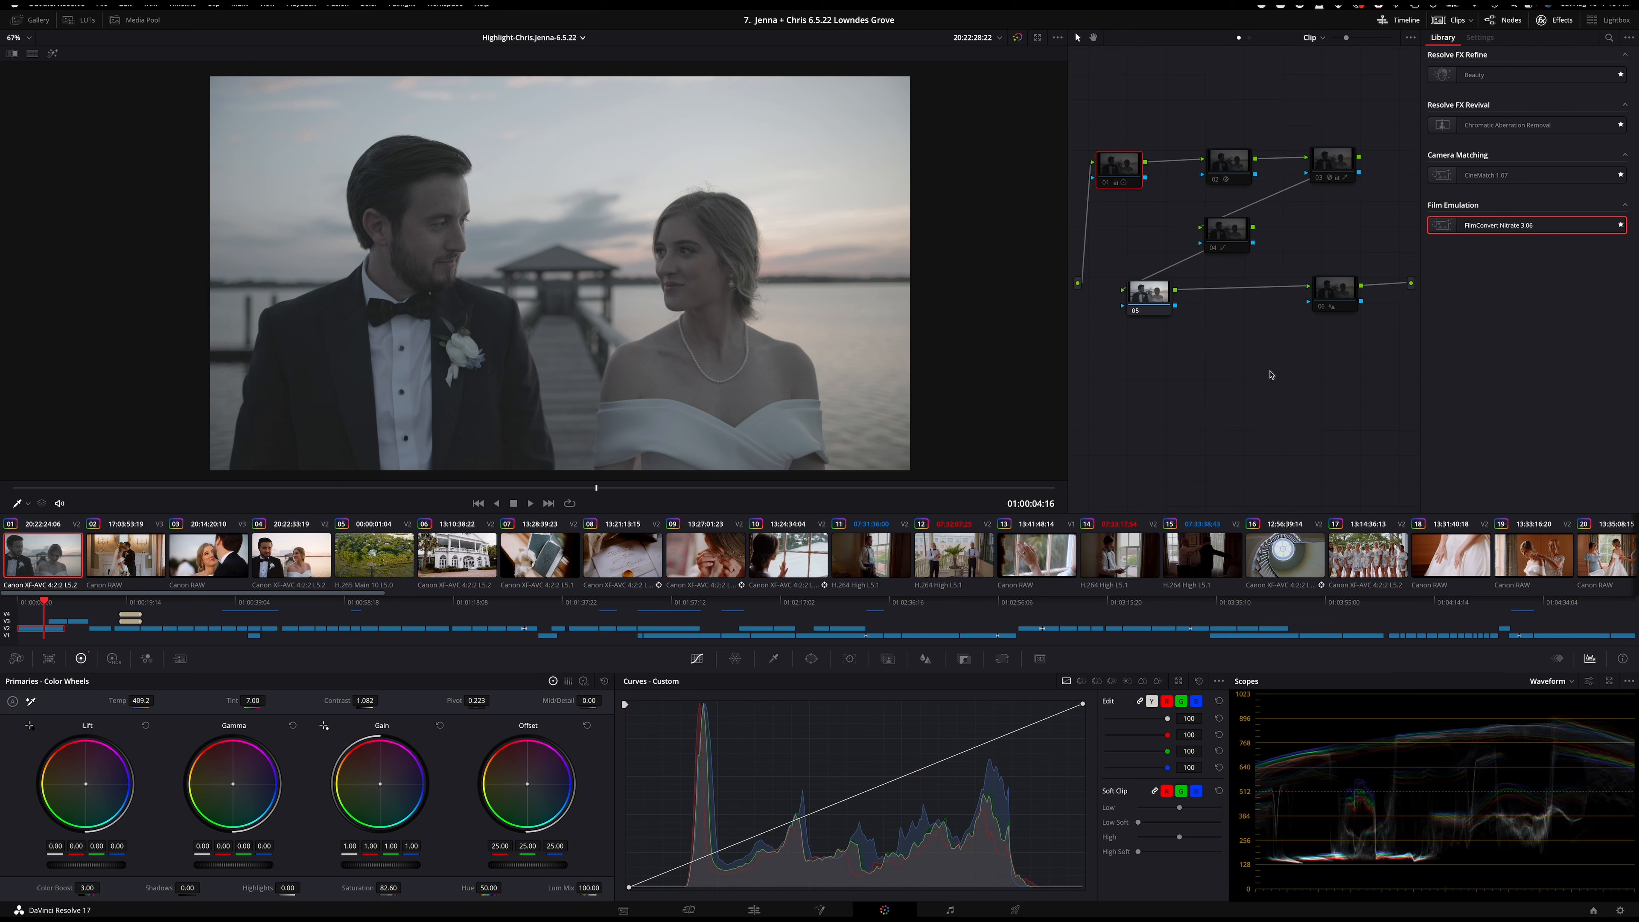
- Enable node 01 and turn off the Colorize option for the waveform scope
{"action": "left_click", "coordinate": [1105, 183]}
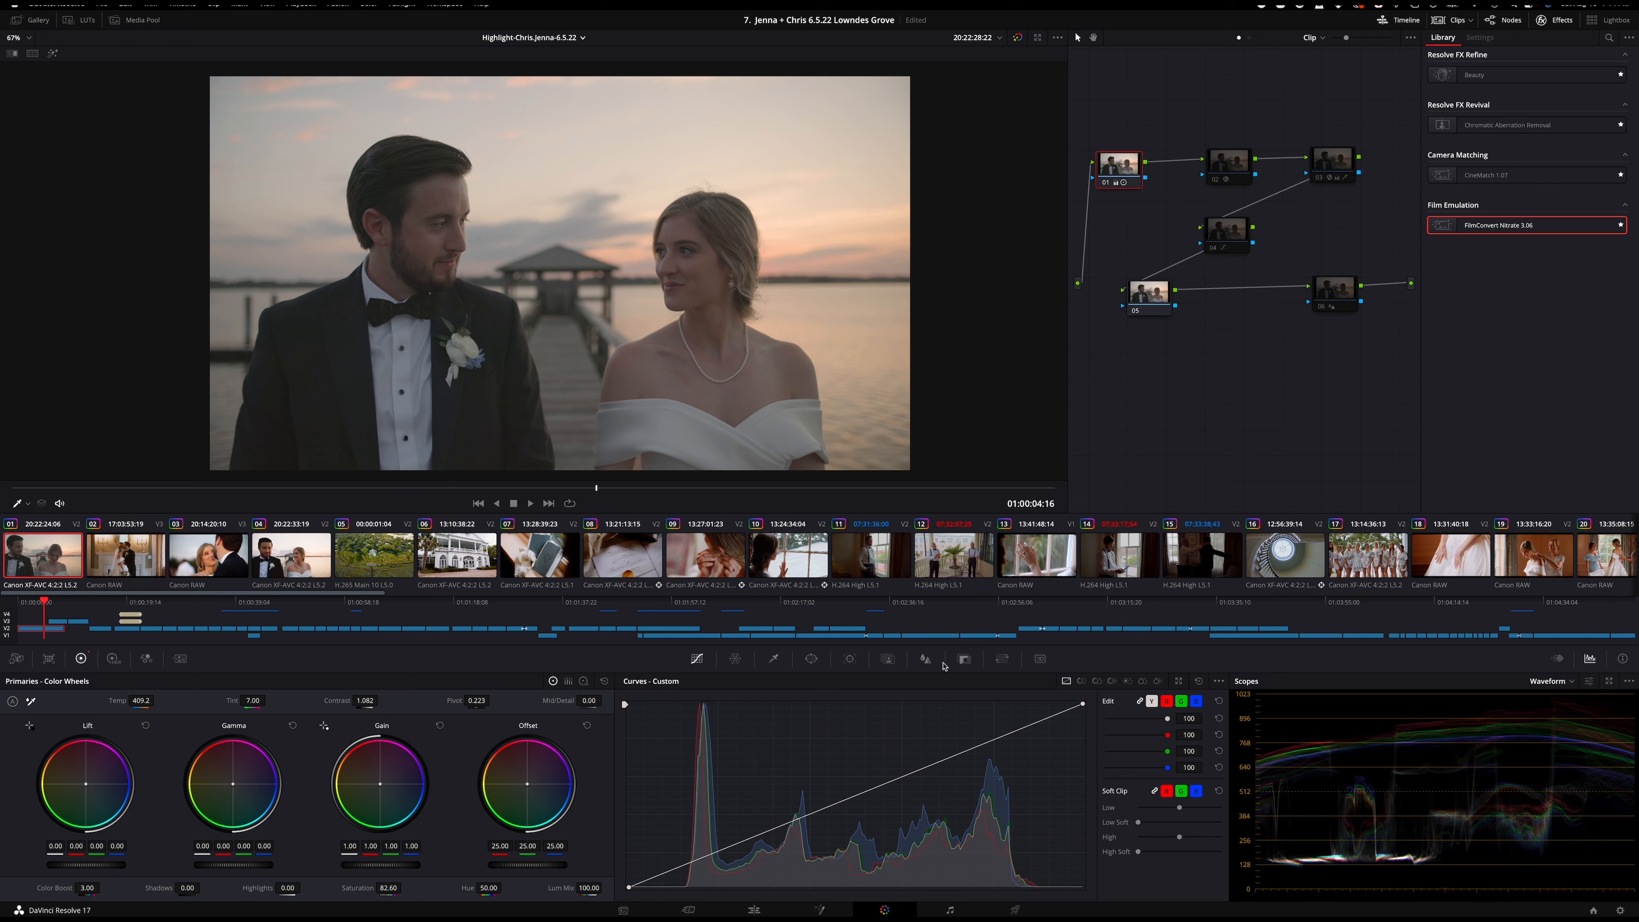
{"action": "left_click", "coordinate": [1548, 679]}
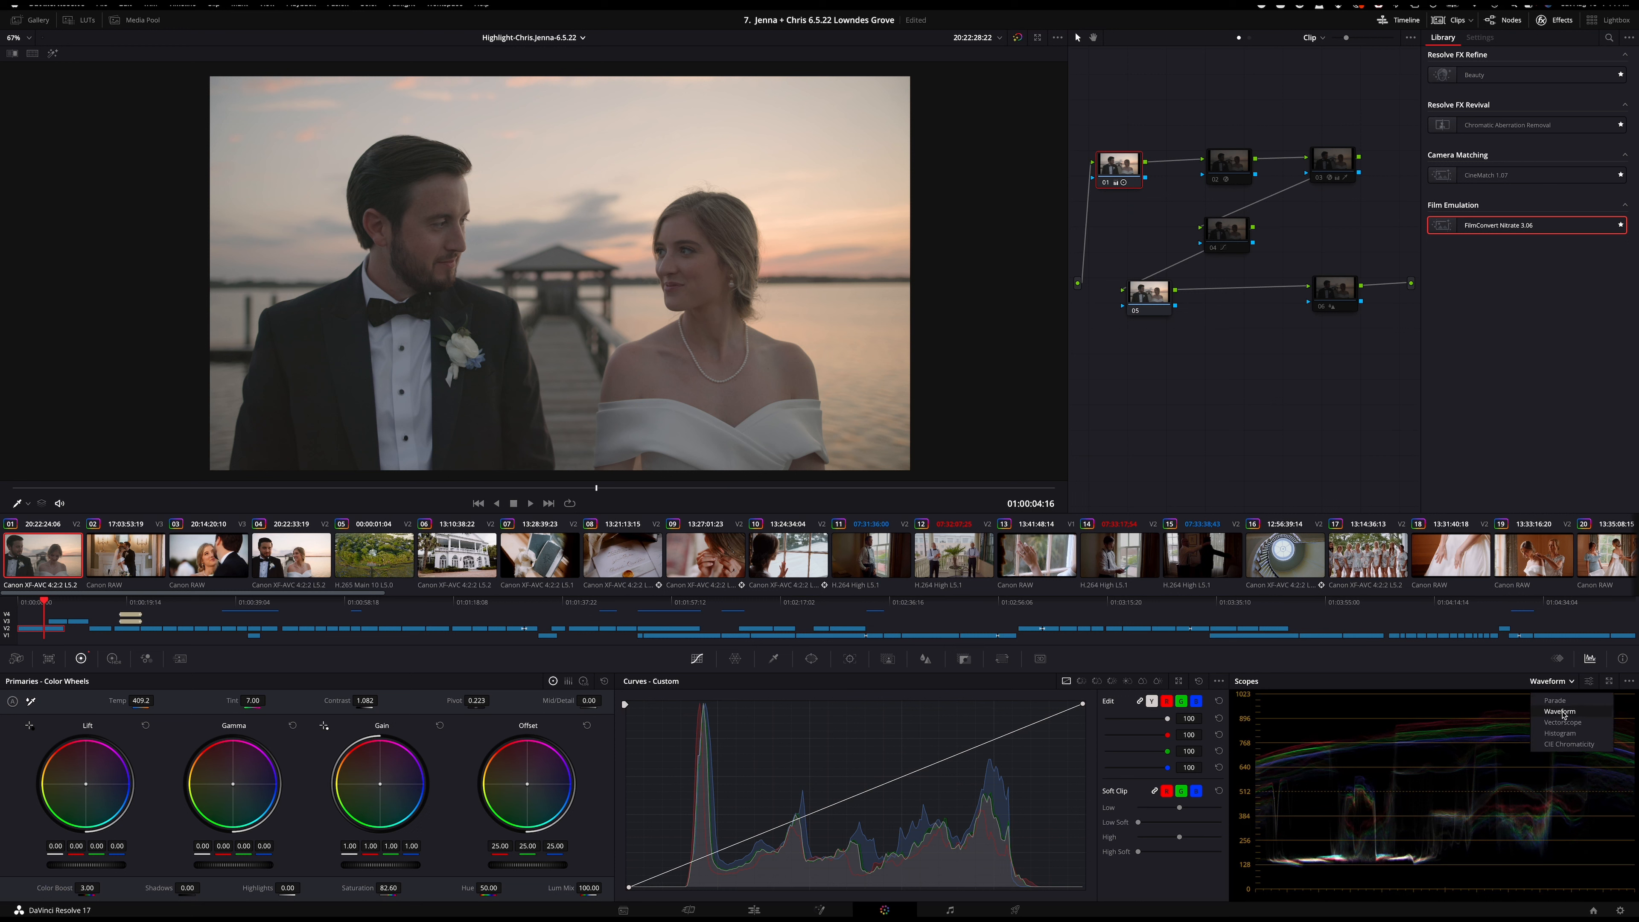
{"action": "left_click", "coordinate": [1592, 684]}
{"action": "left_click", "coordinate": [1592, 684]}
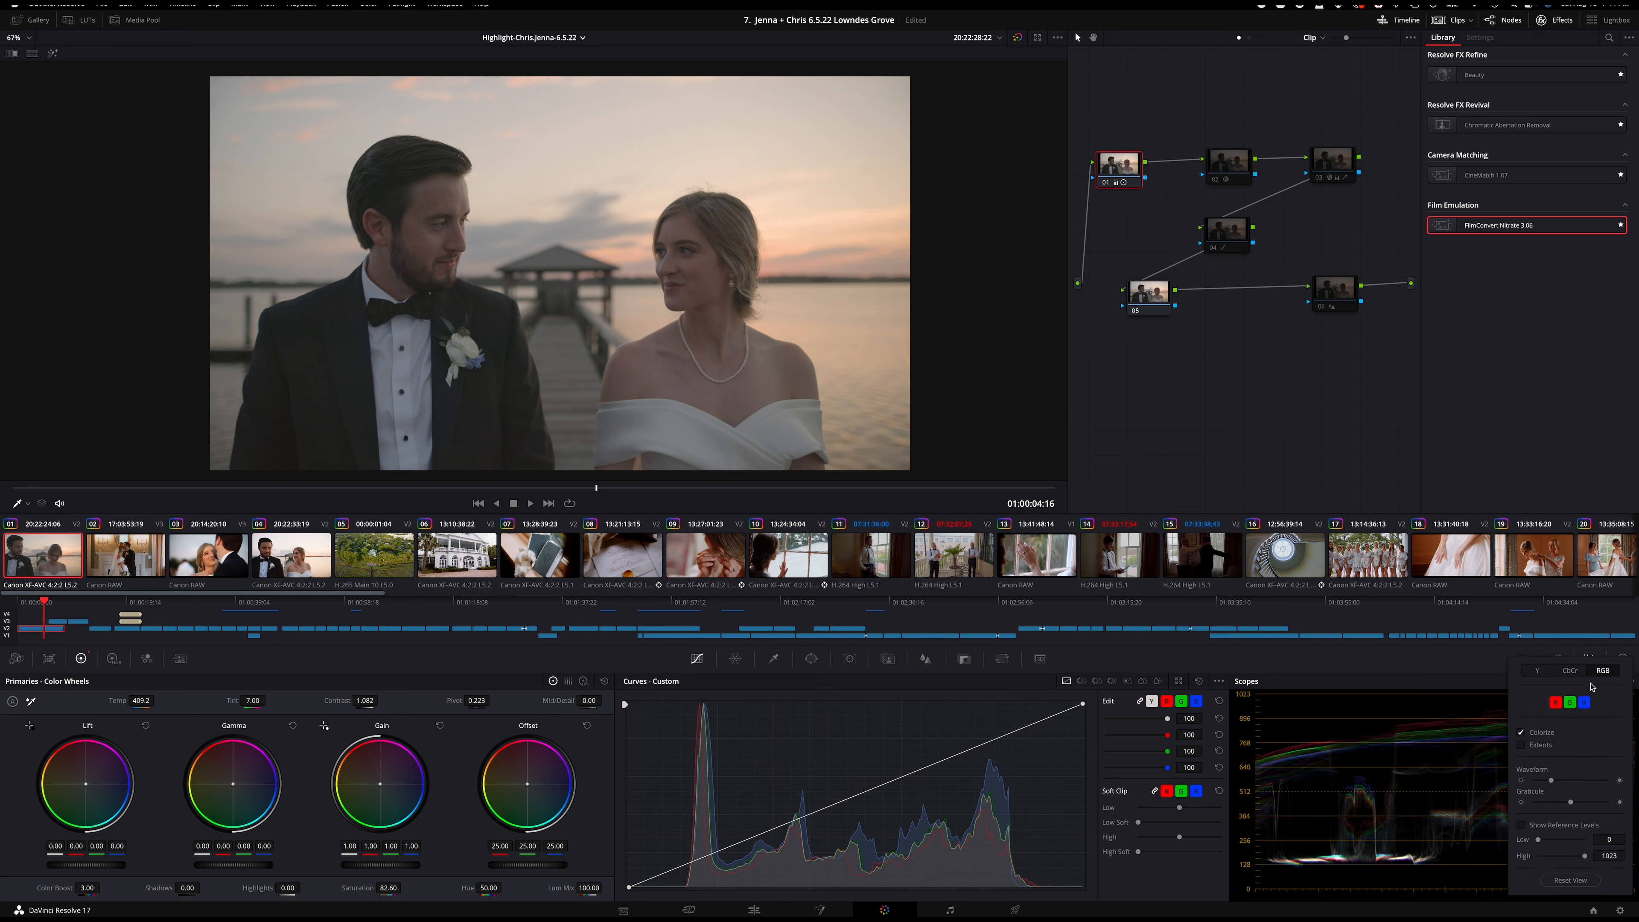
{"action": "left_click", "coordinate": [1542, 733]}
{"action": "left_click", "coordinate": [1489, 715]}
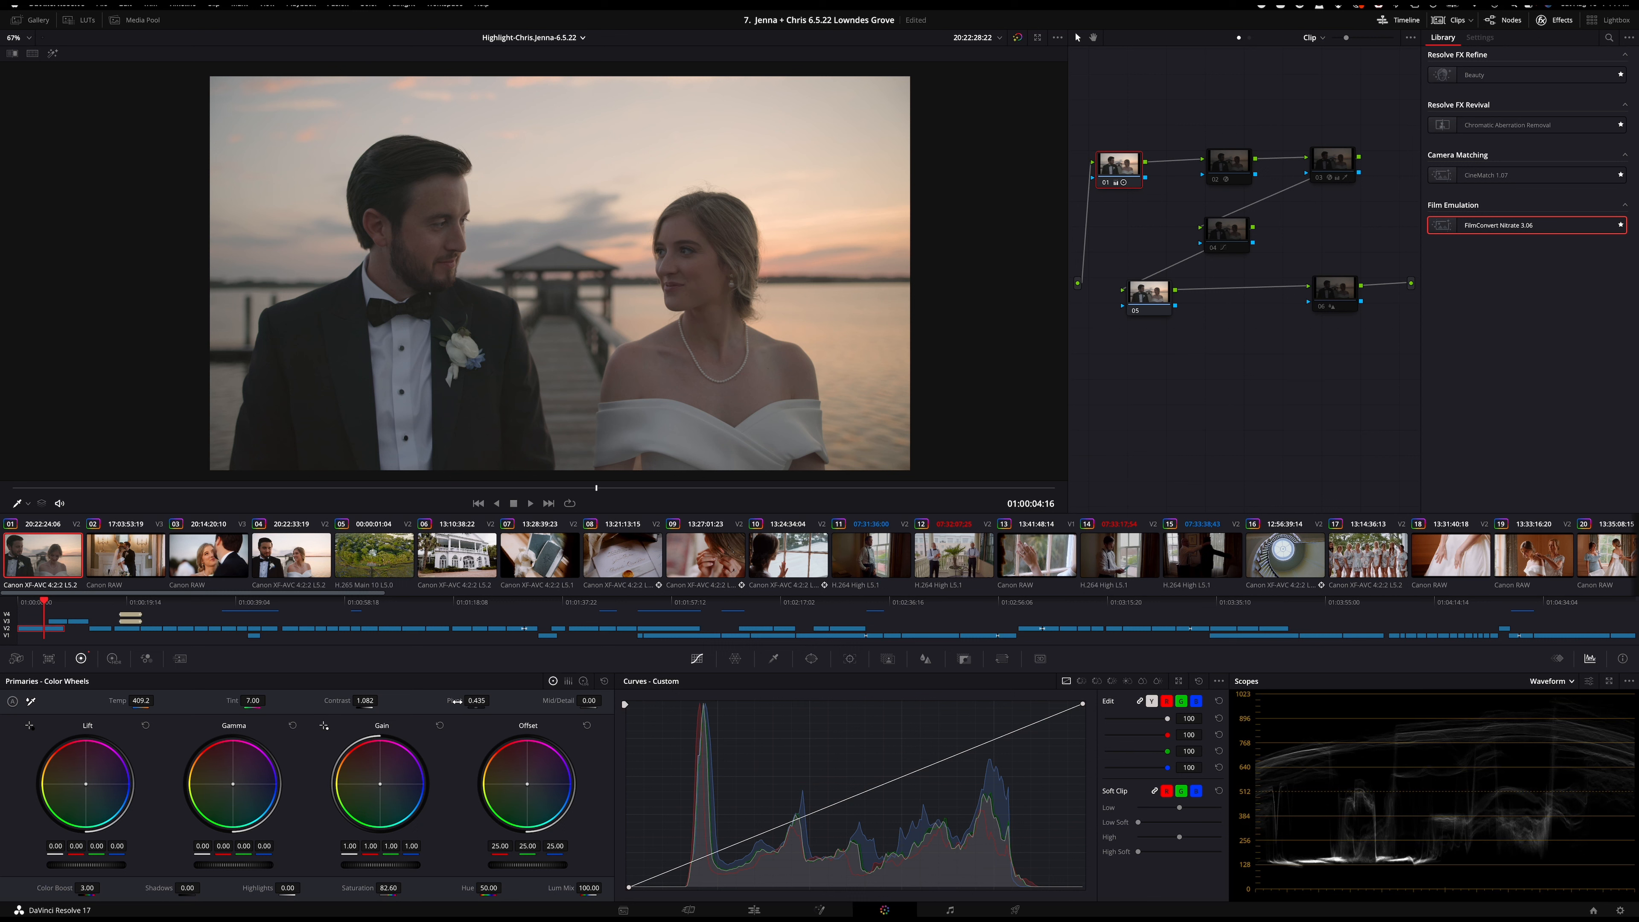
- Lower node 01's contrast pivot to 0.225 and reset its saturation to 50.00
{"action": "left_click_drag", "start_coordinate": [466, 700], "coordinate": [421, 702]}
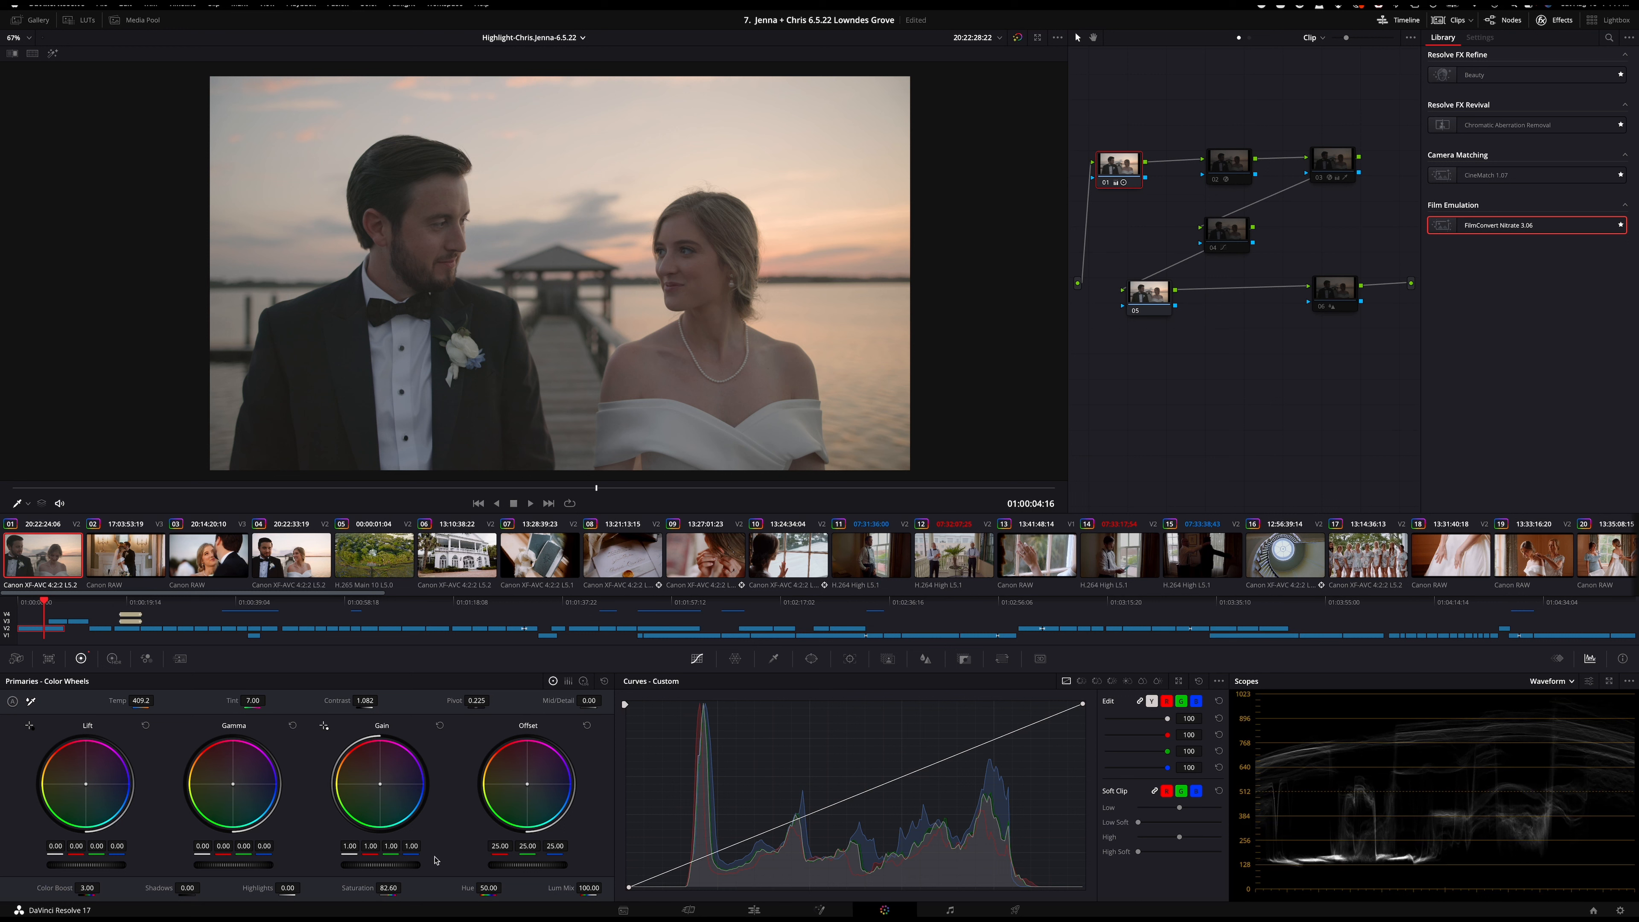
{"action": "double_click", "coordinate": [364, 889]}
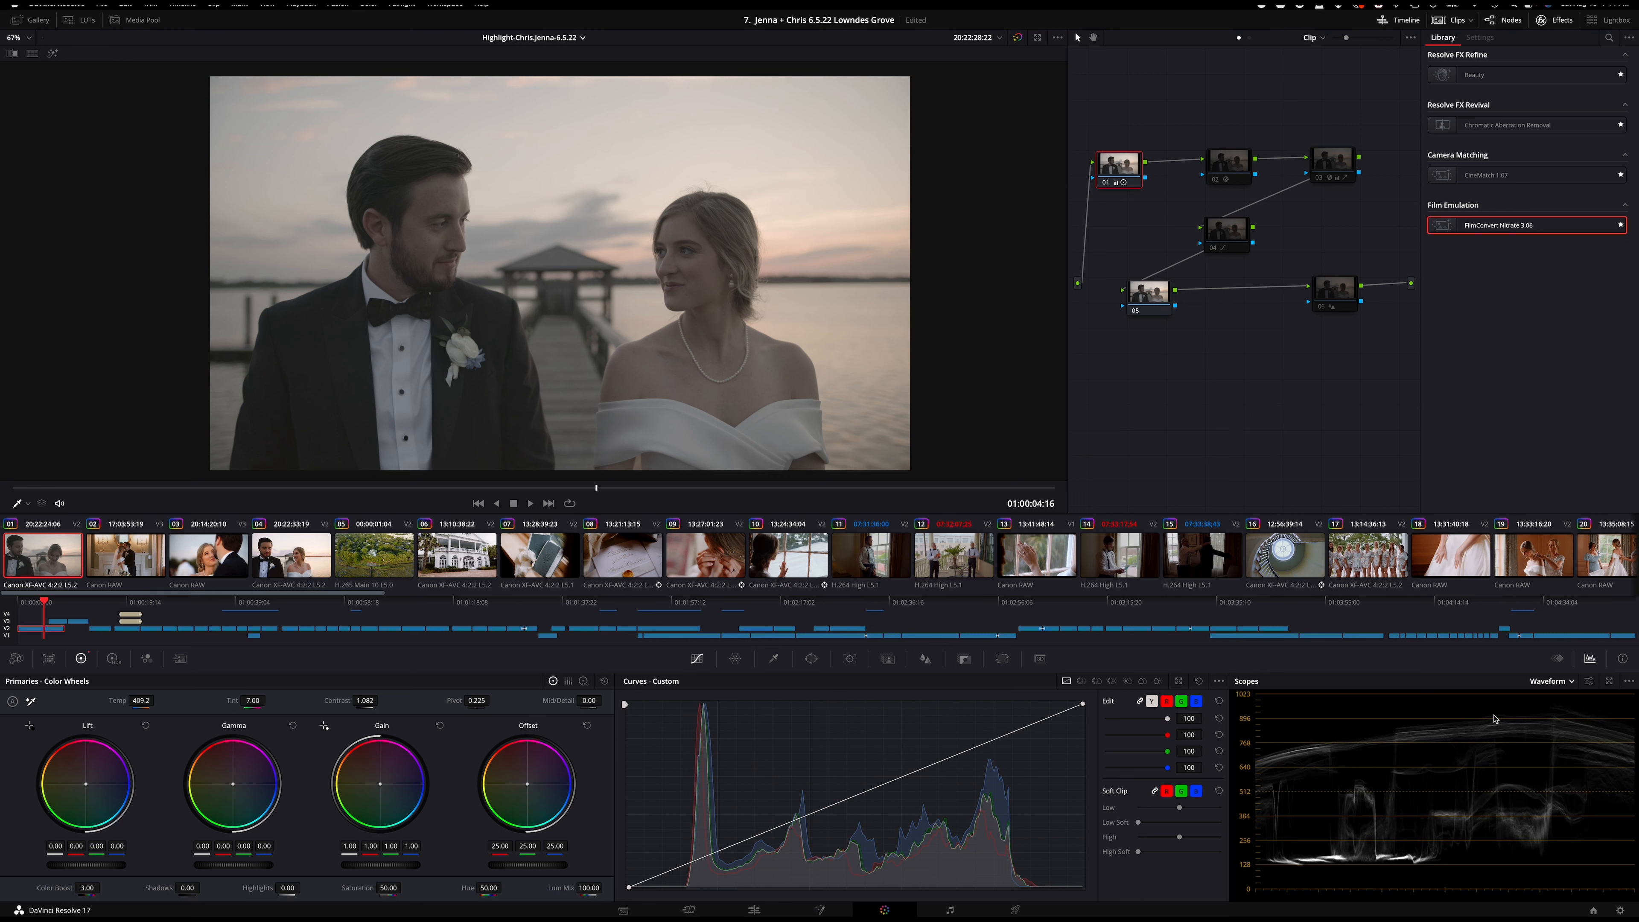
- Switch the scopes to Vectorscope, raise node 01's saturation to 80.20 and save the project
{"action": "left_click", "coordinate": [1562, 681]}
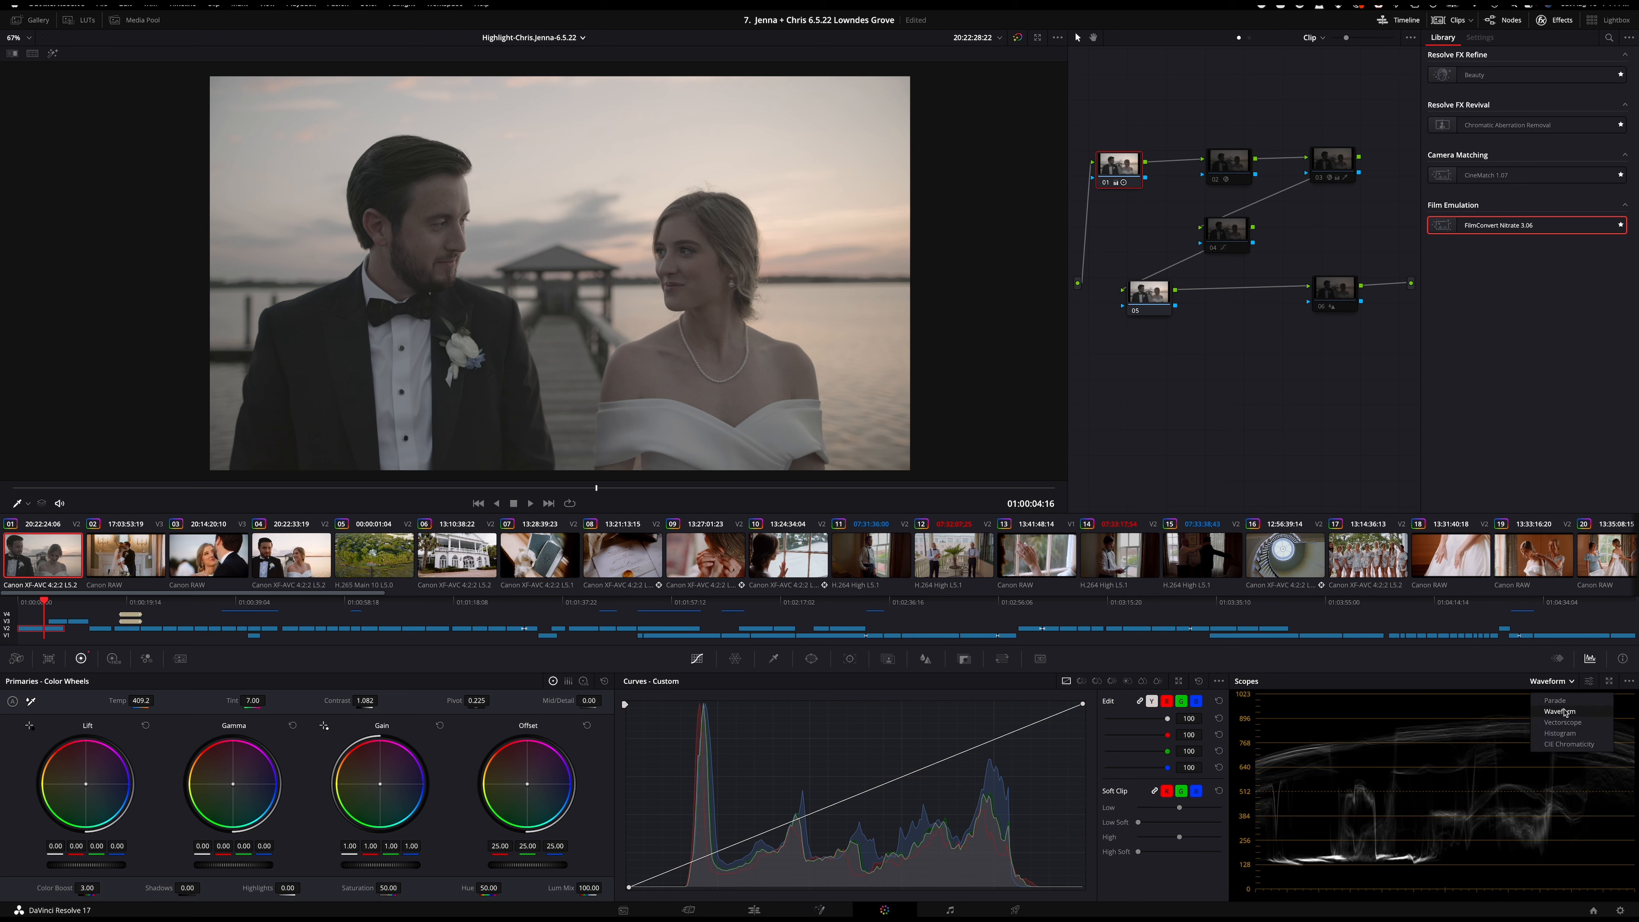
{"action": "left_click", "coordinate": [1565, 723]}
{"action": "left_click", "coordinate": [1588, 682]}
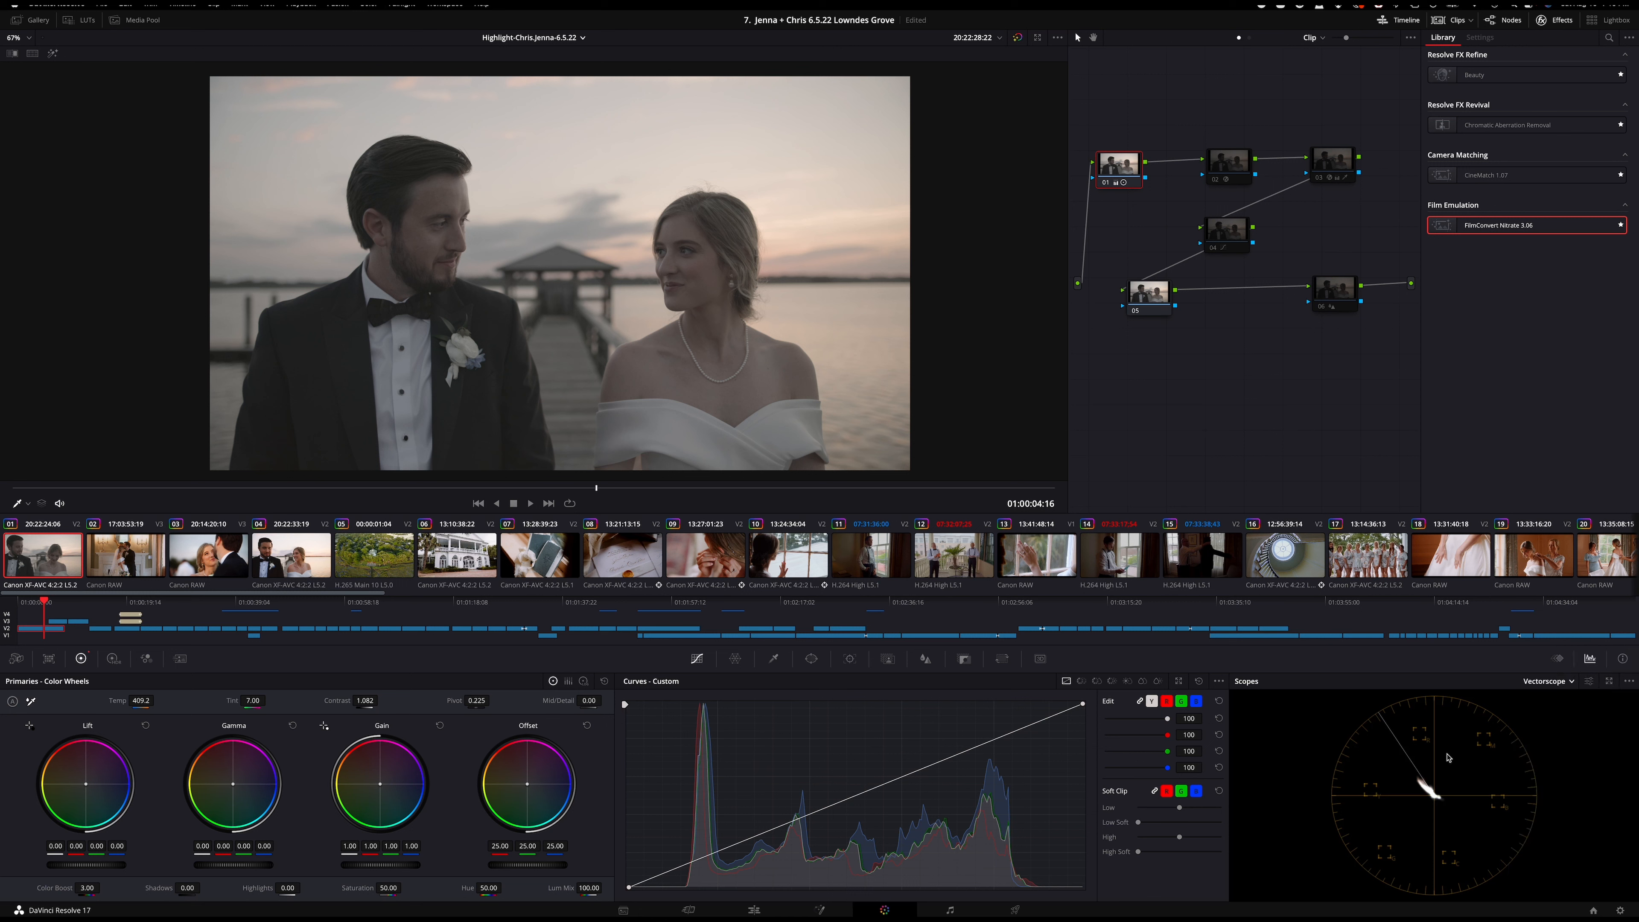
{"action": "left_click_drag", "start_coordinate": [386, 888], "coordinate": [464, 888]}
{"action": "key", "text": "ctrl+s"}
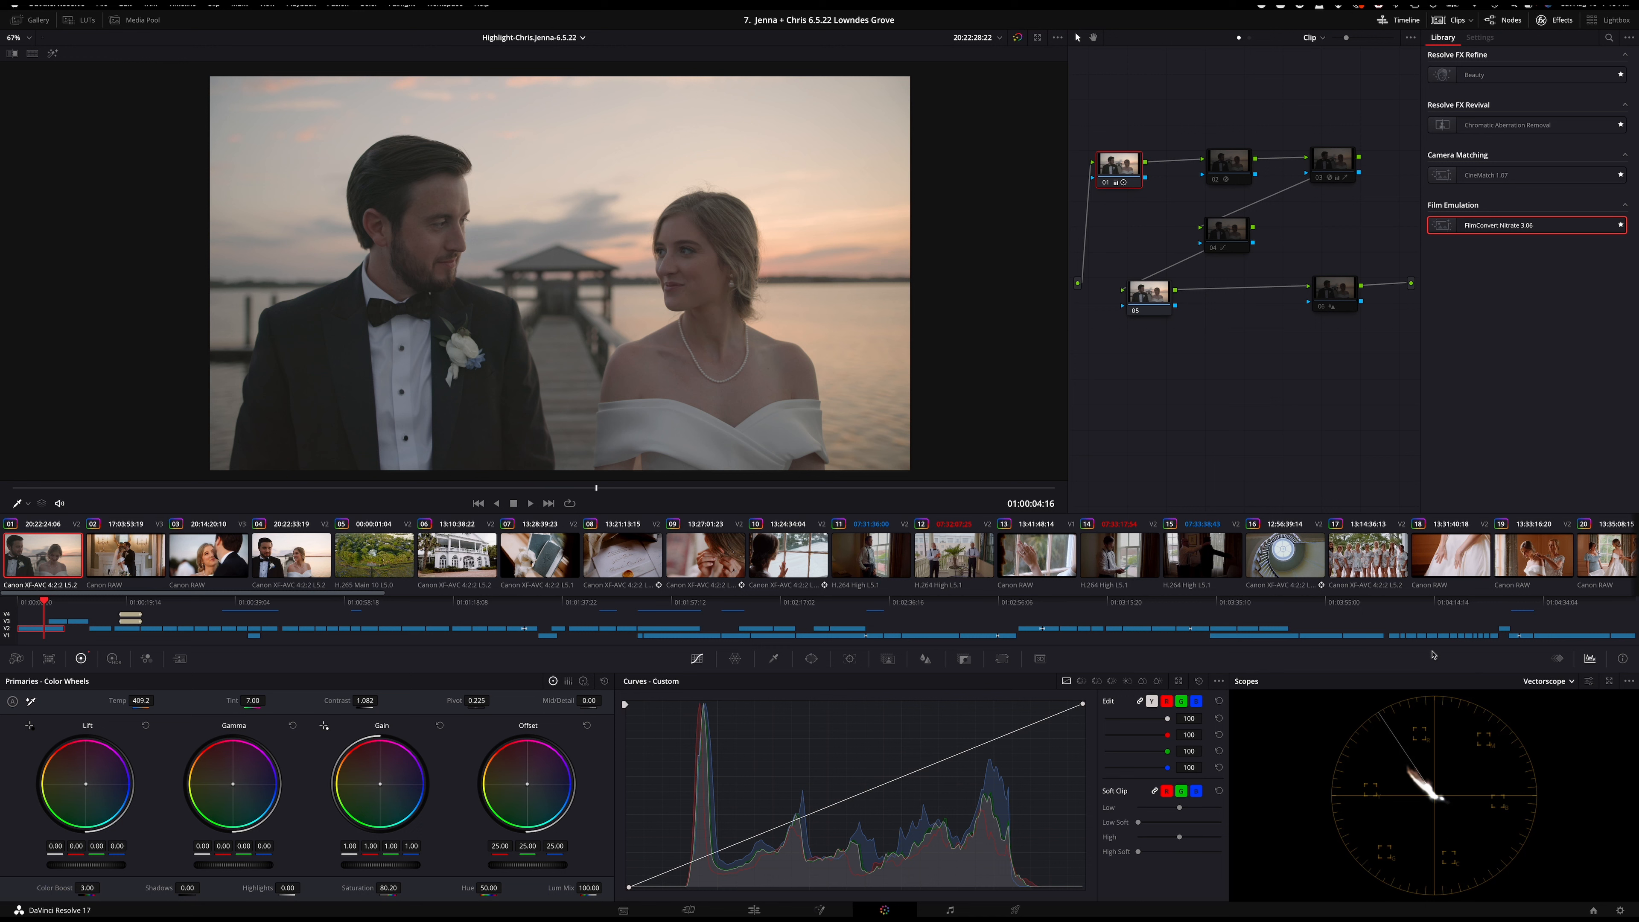
{"action": "left_click", "coordinate": [32, 702]}
- Enable node 02 and select it to show its FilmConvert Nitrate settings
{"action": "left_click", "coordinate": [1215, 182]}
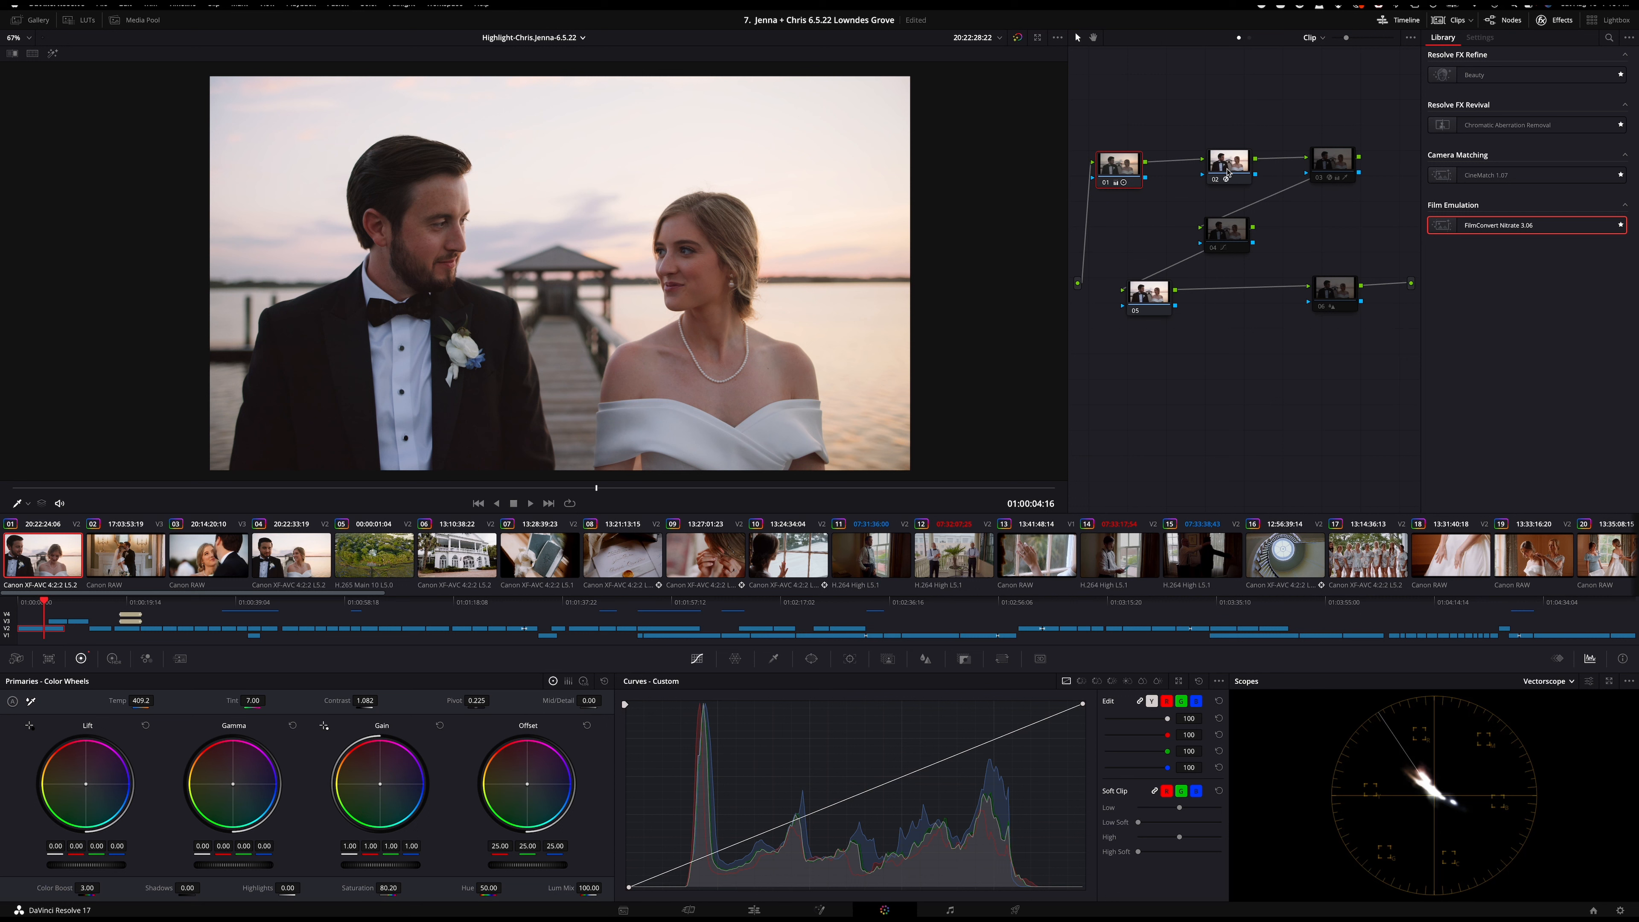
{"action": "left_click", "coordinate": [1227, 171]}
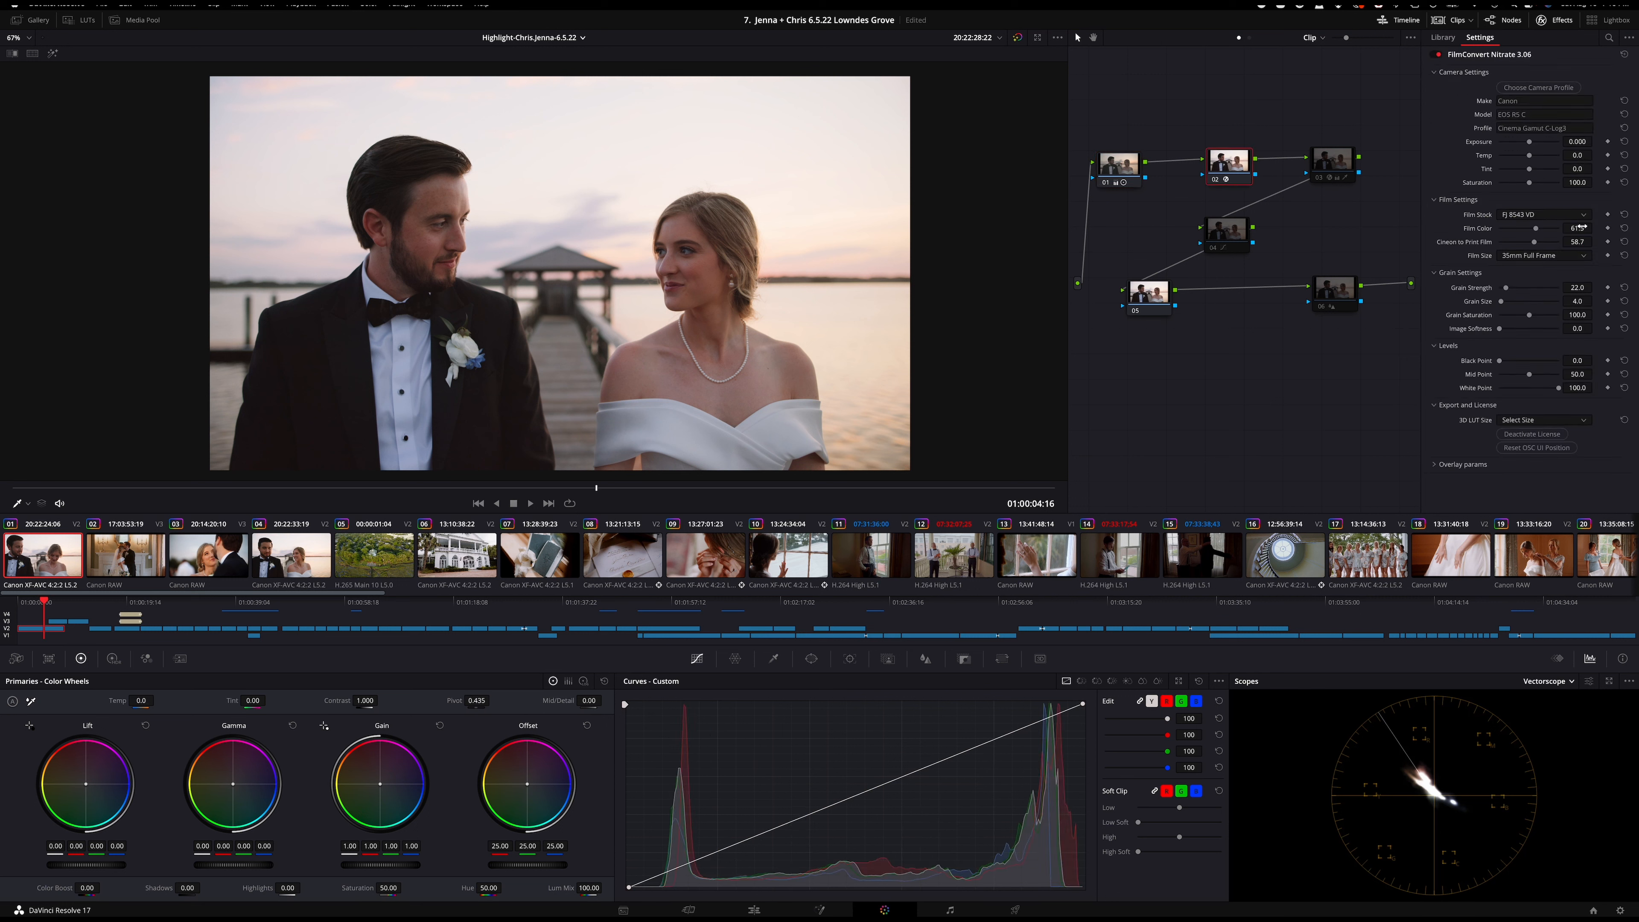
- Try the KD 5213 Vis3 film stock on node 02 and switch back to FJ 8543 VD
{"action": "left_click", "coordinate": [1556, 216]}
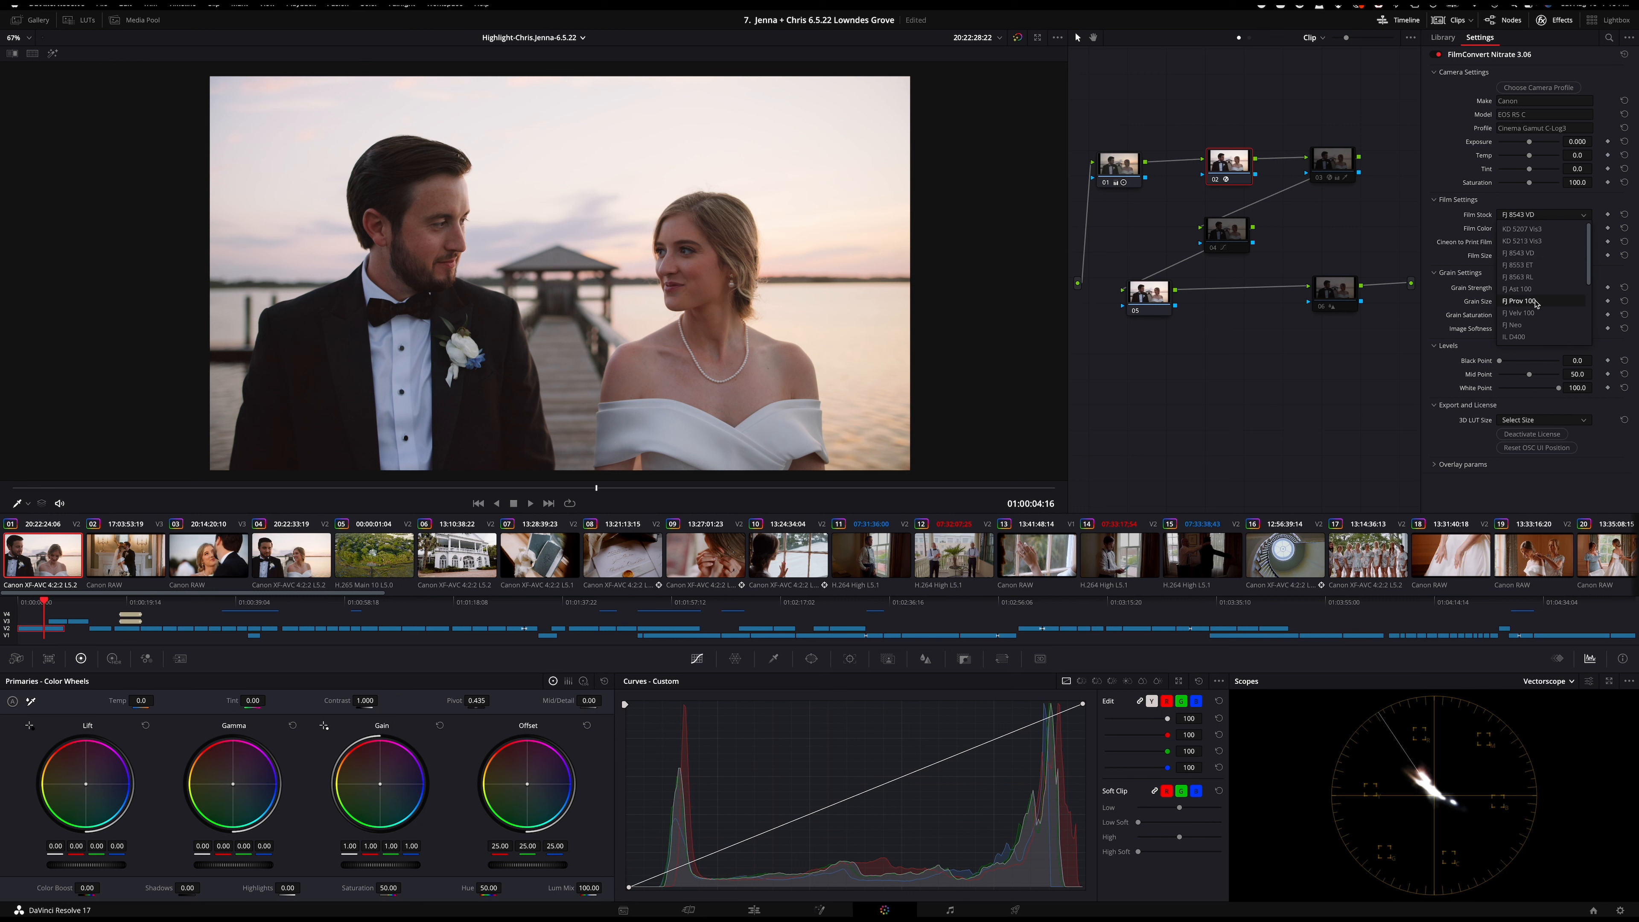
{"action": "scroll", "coordinate": [1539, 312], "scroll_direction": "down", "scroll_amount": 3}
{"action": "scroll", "coordinate": [1551, 318], "scroll_direction": "up", "scroll_amount": 3}
{"action": "left_click", "coordinate": [1525, 241]}
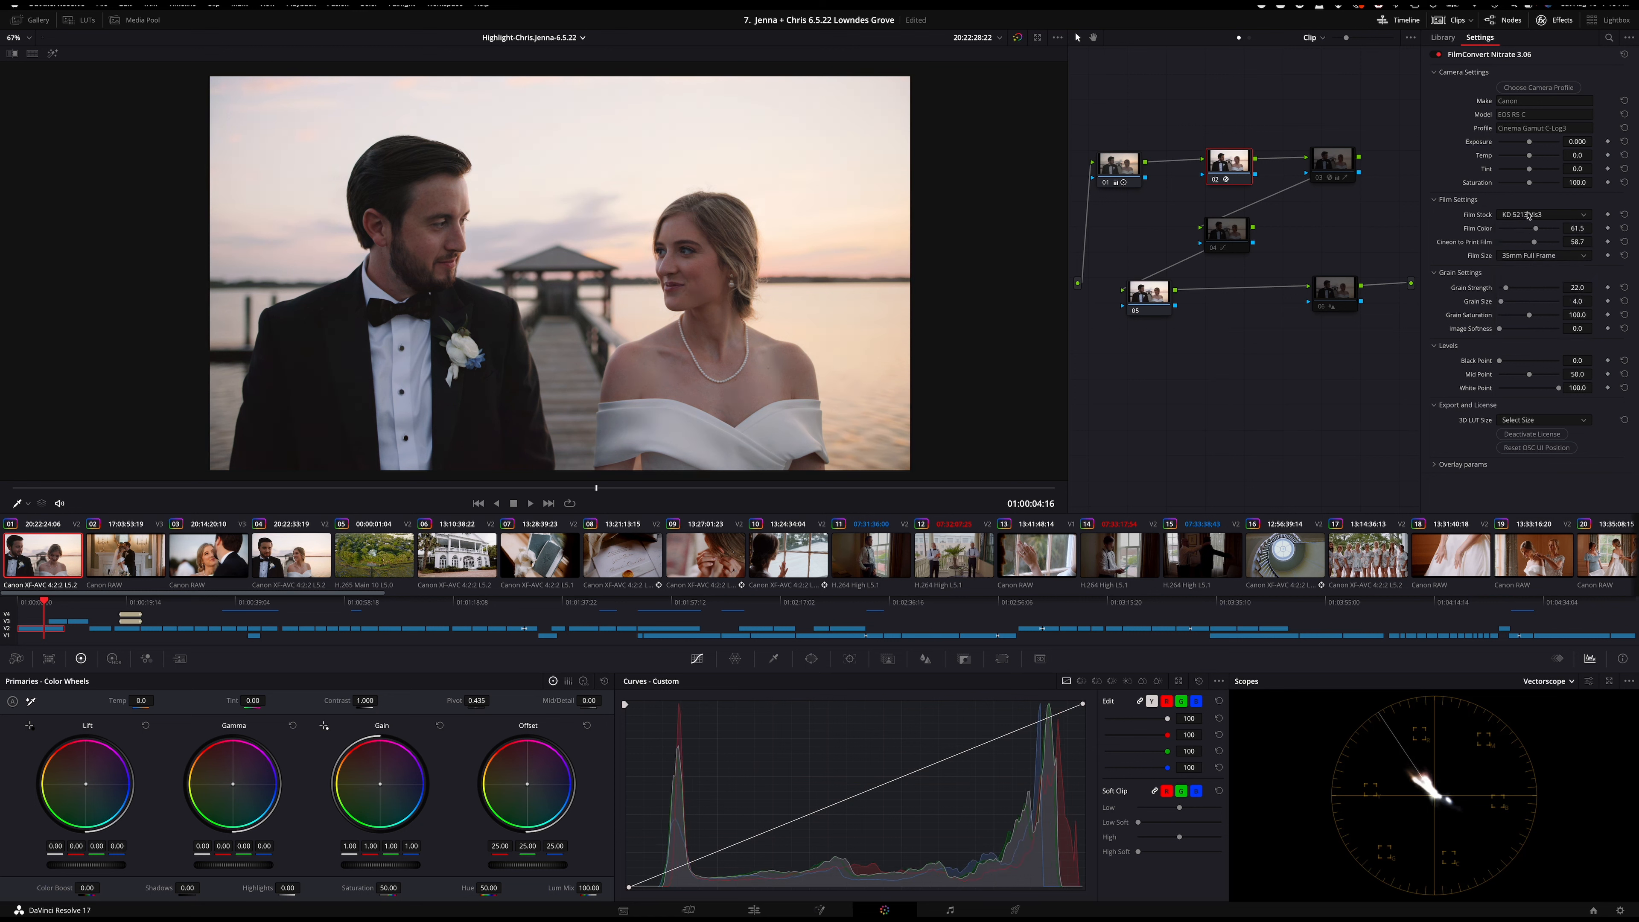
{"action": "left_click", "coordinate": [1520, 253]}
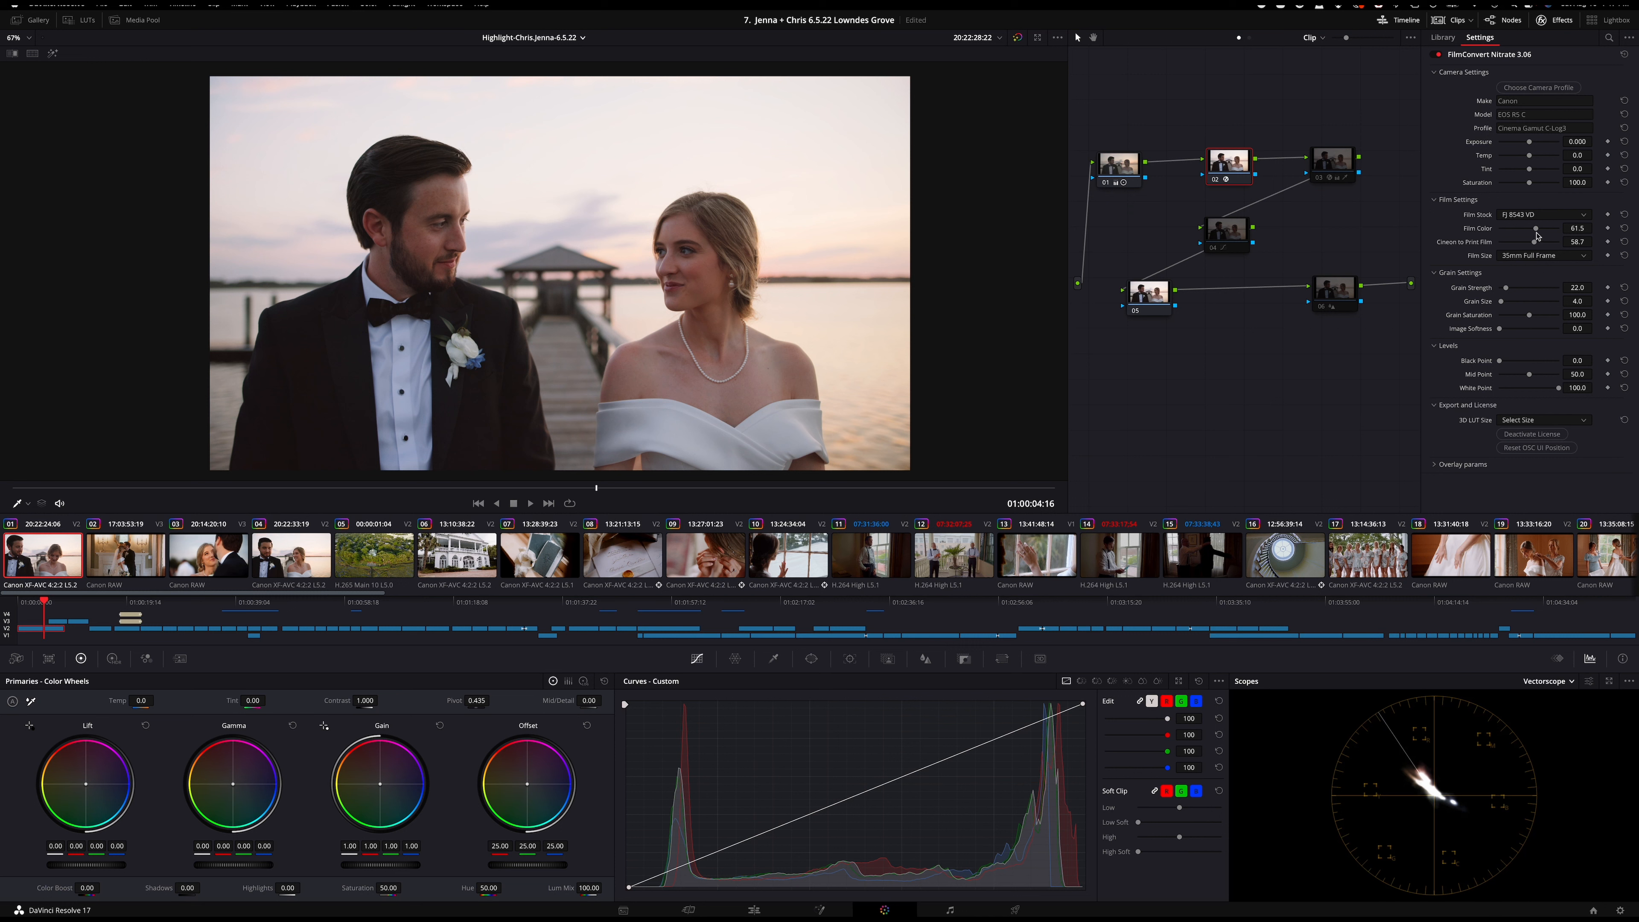
- Fine-tune node 02's Film Color to about 66.9 and Cineon to Print Film to about 59.7, and view the frame full screen
{"action": "left_click_drag", "start_coordinate": [1538, 230], "coordinate": [1539, 246]}
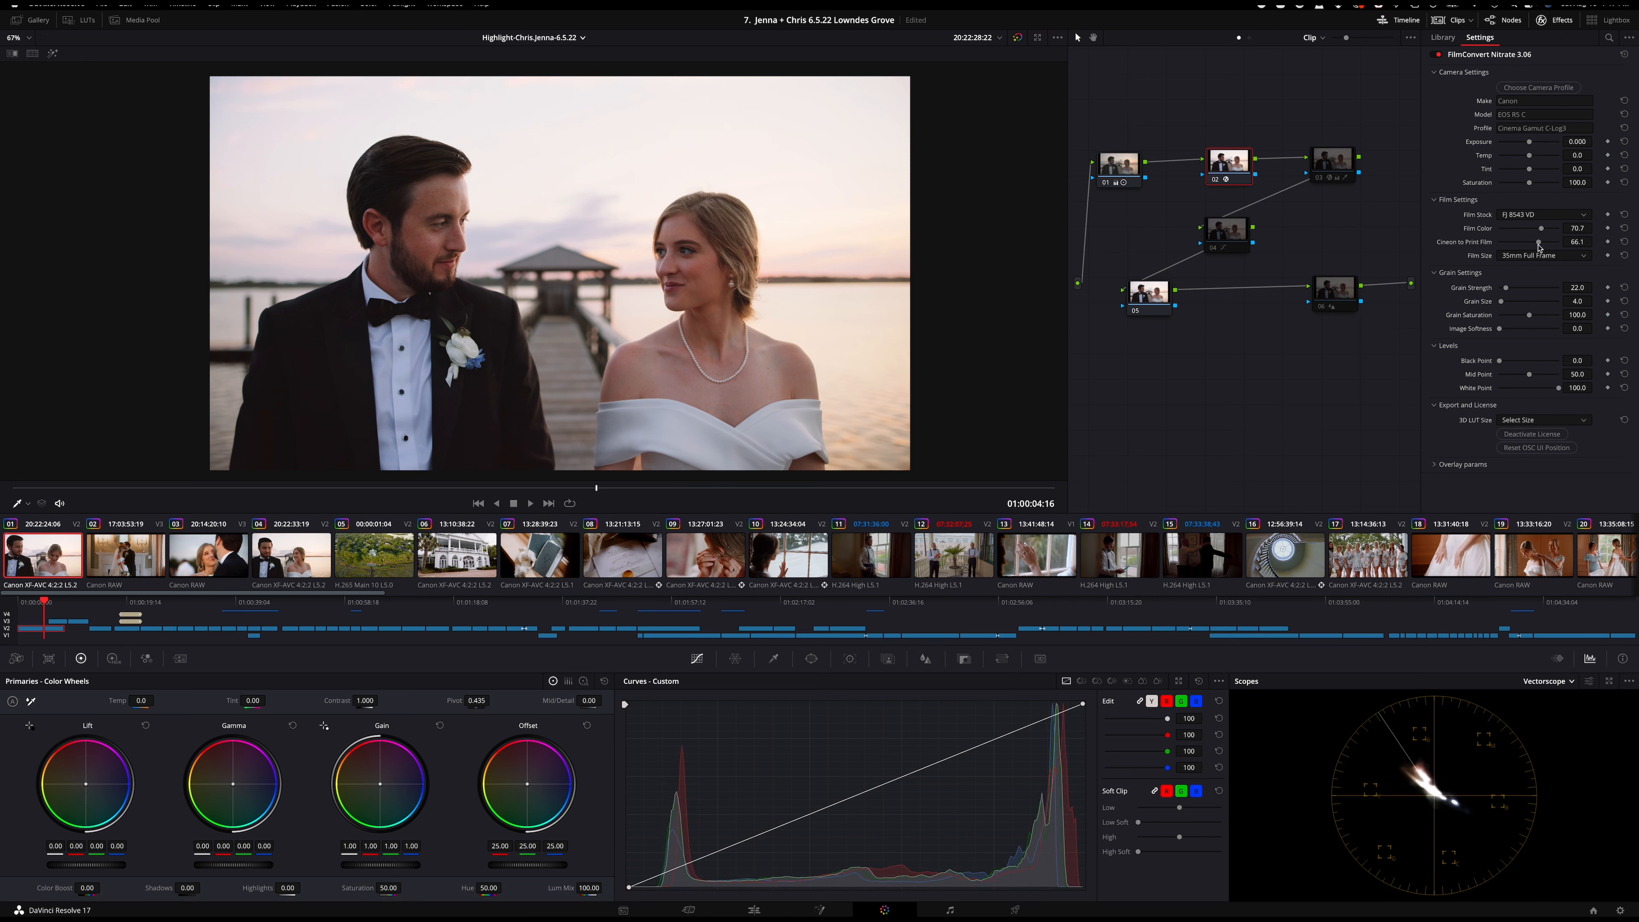
{"action": "left_click_drag", "start_coordinate": [1542, 232], "coordinate": [1535, 243]}
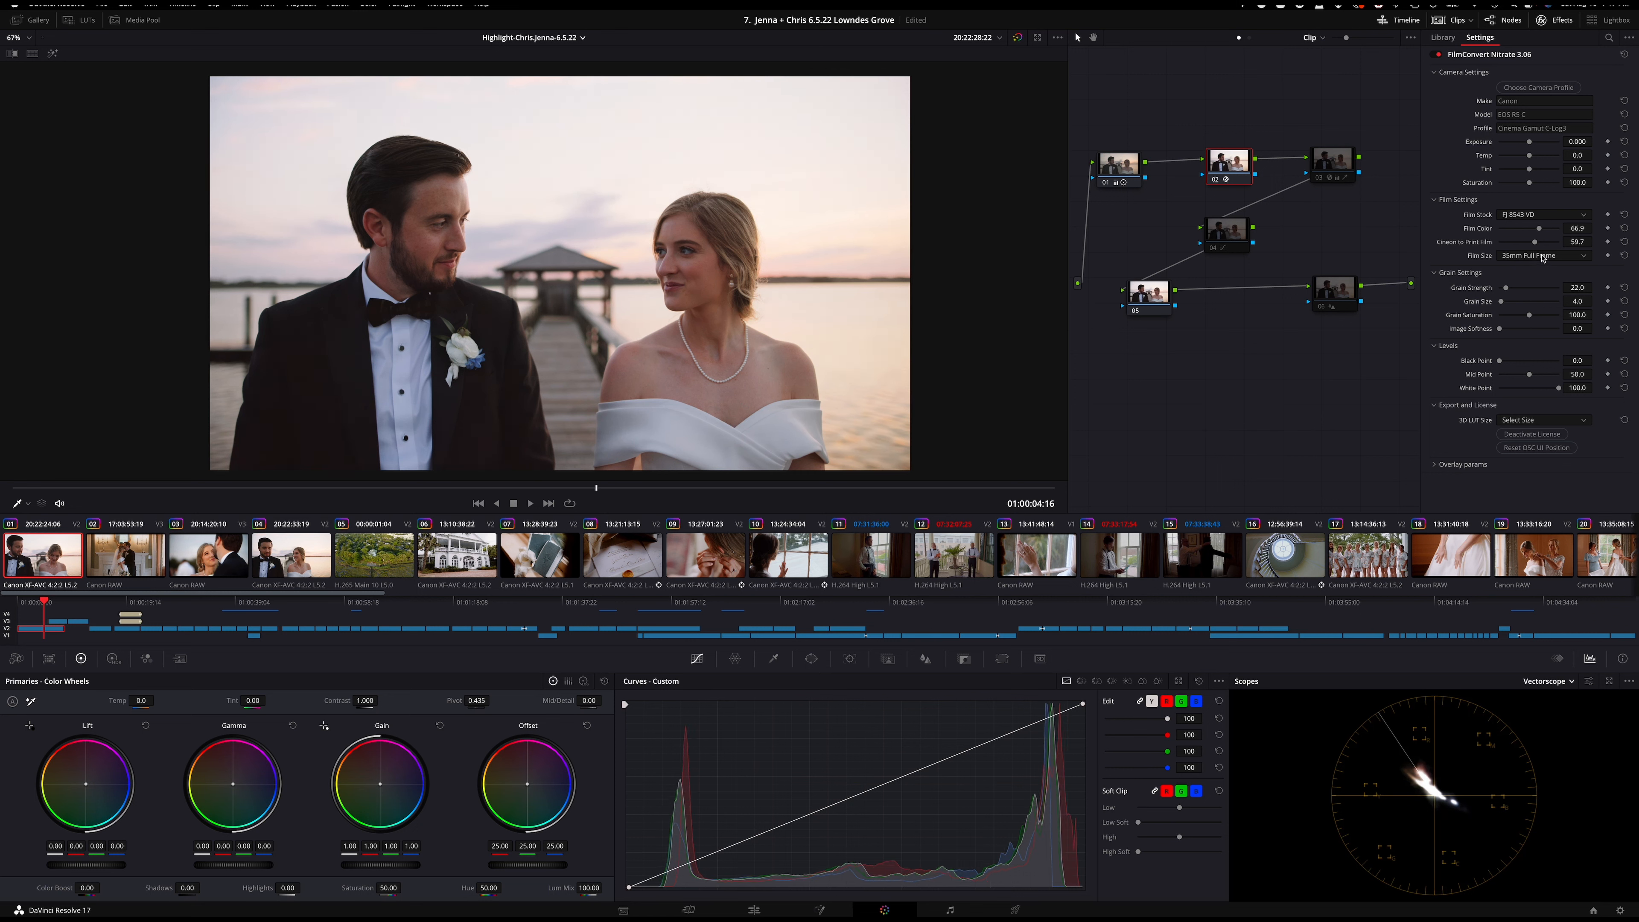
{"action": "left_click_drag", "start_coordinate": [1539, 229], "coordinate": [1535, 233]}
{"action": "scroll", "coordinate": [781, 288], "scroll_direction": "up", "scroll_amount": 3}
{"action": "key", "text": "super+f"}
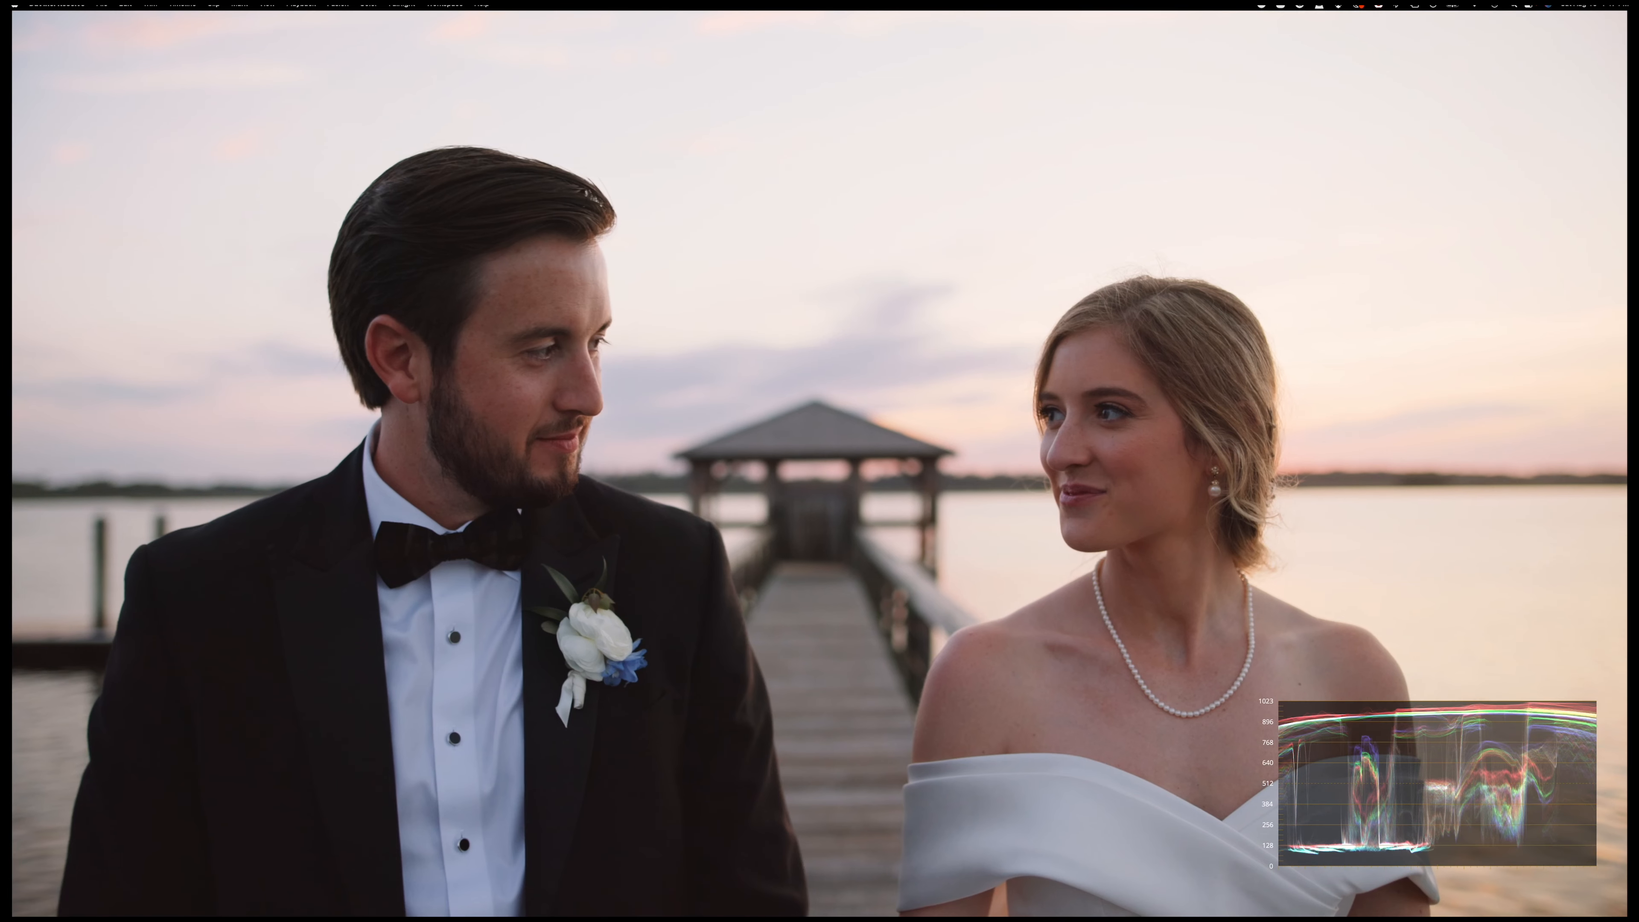
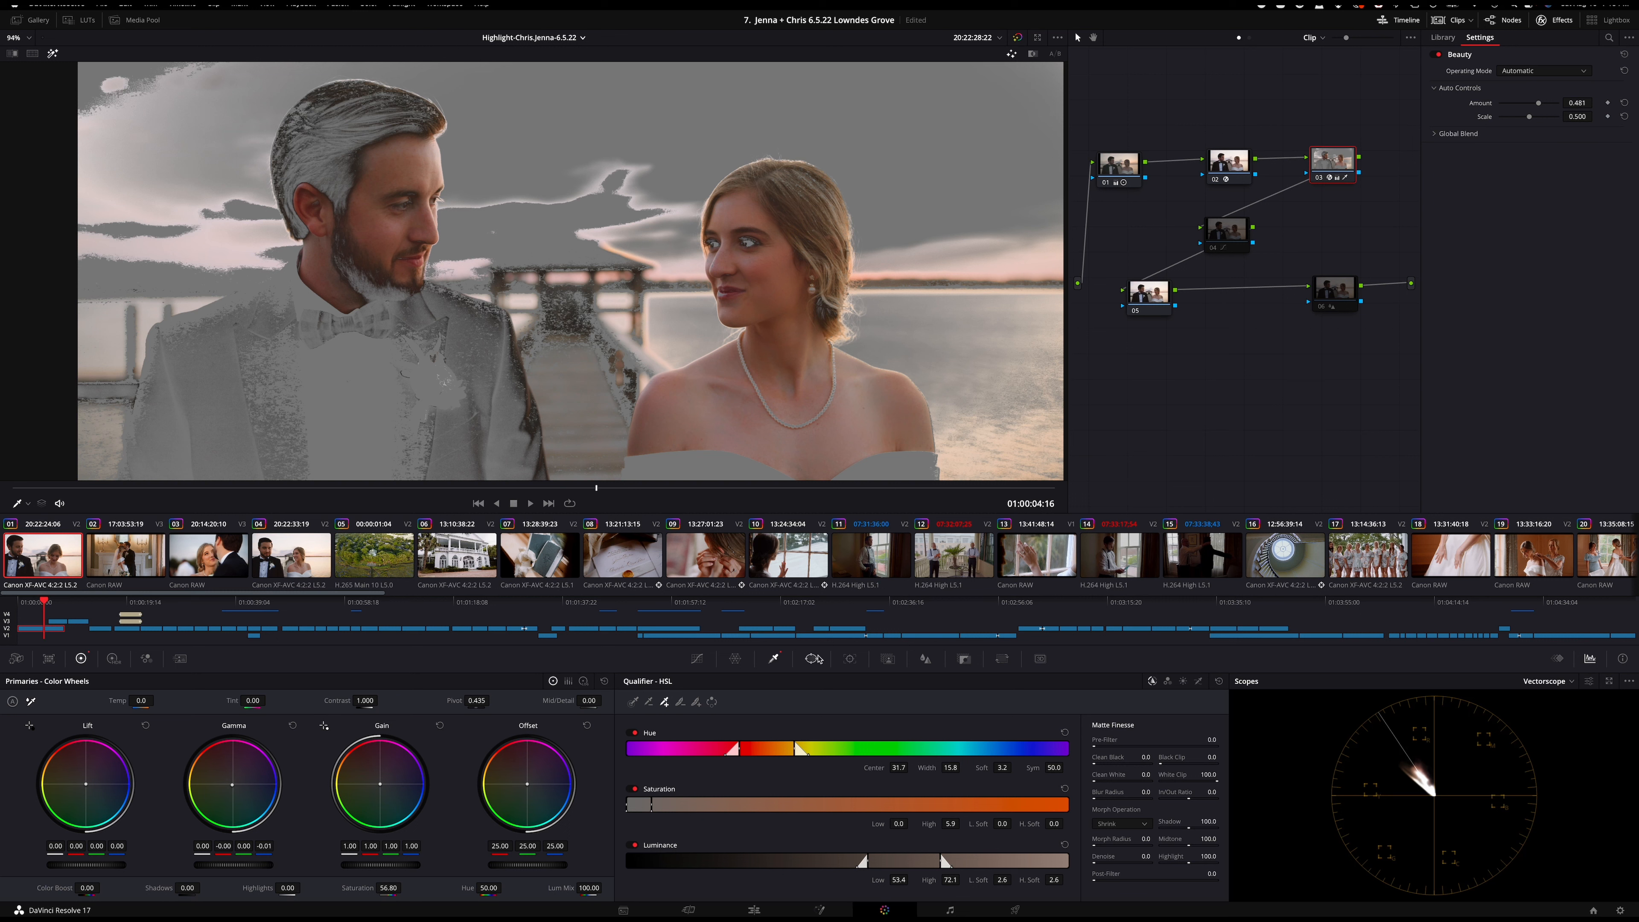
- Try a small free-form curve window on node 03 to limit the skin qualification
{"action": "left_click", "coordinate": [811, 659]}
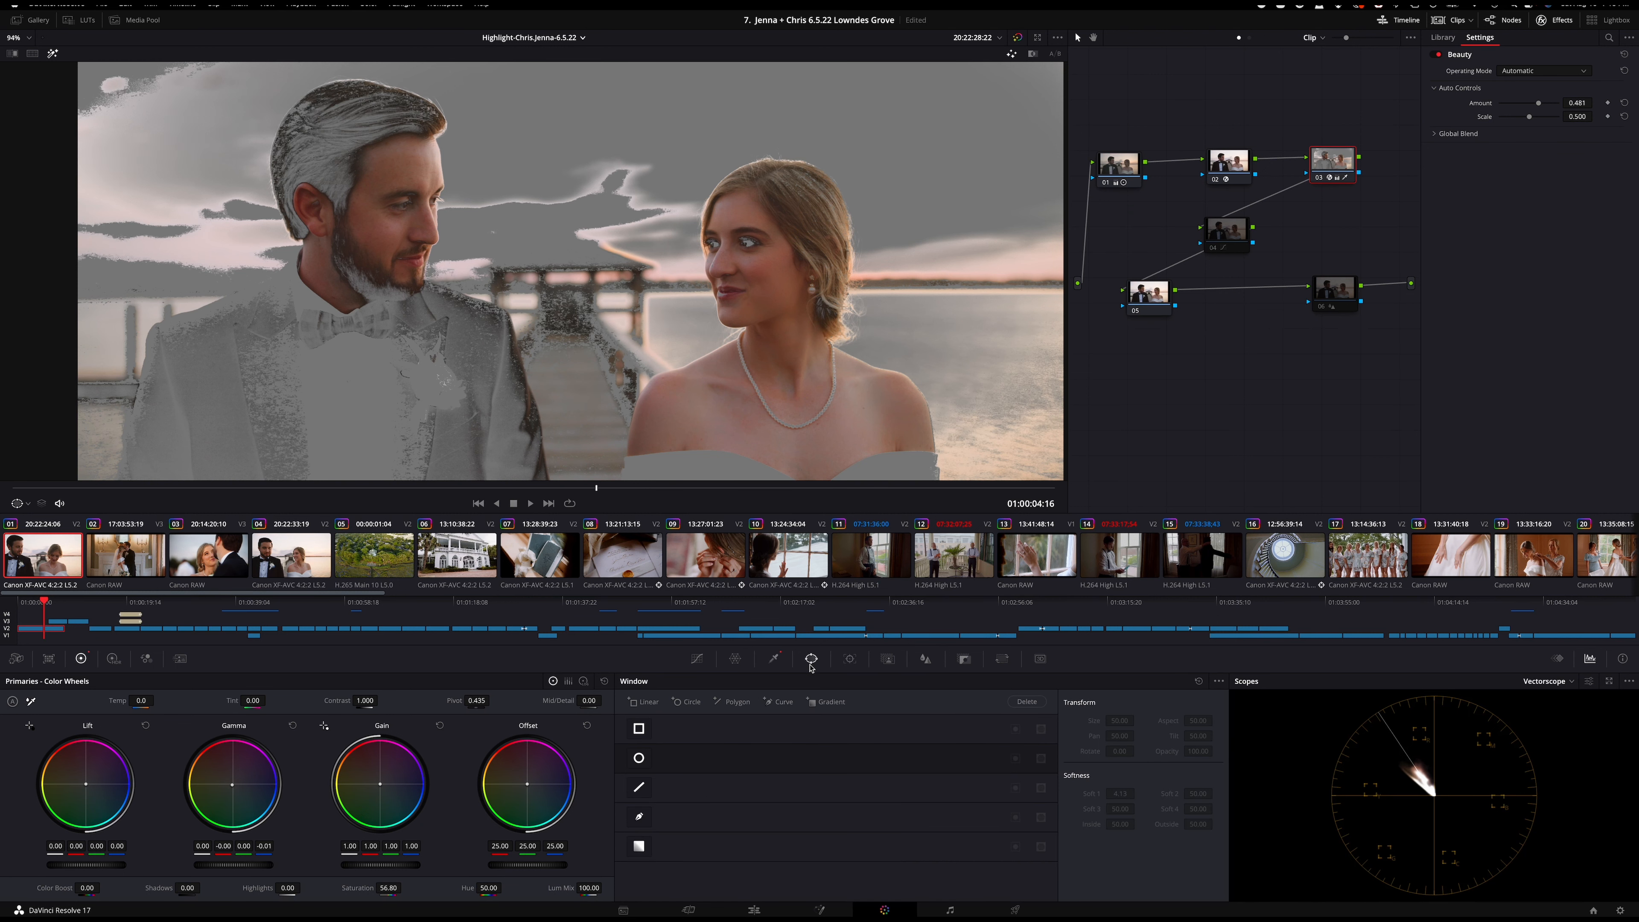
{"action": "left_click", "coordinate": [639, 816]}
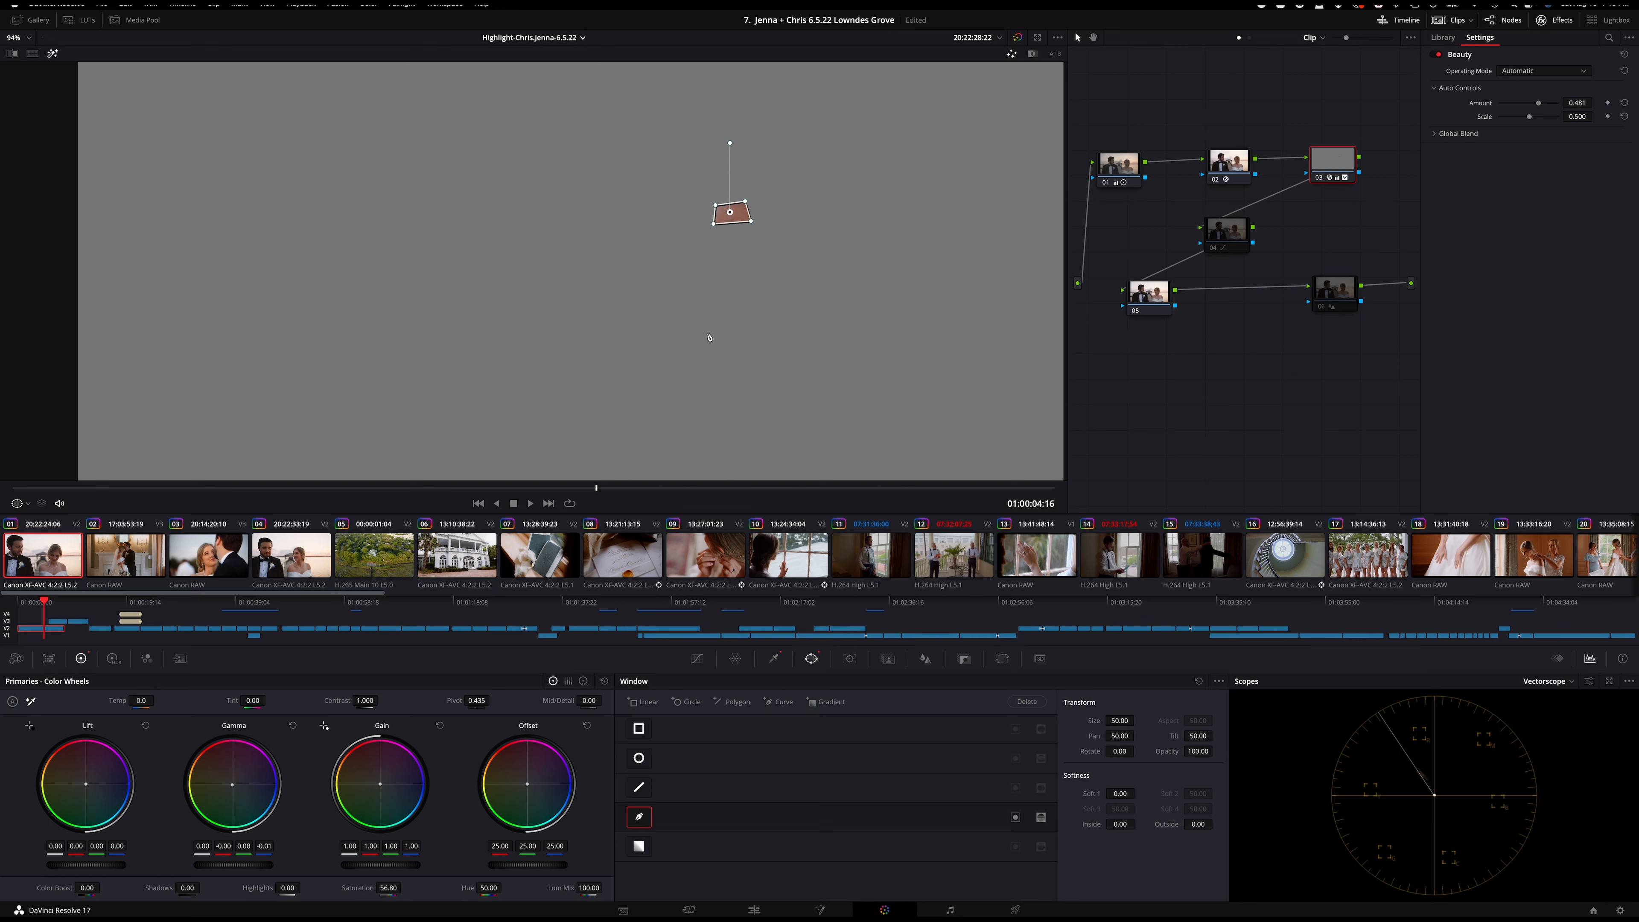
{"action": "left_click", "coordinate": [638, 817]}
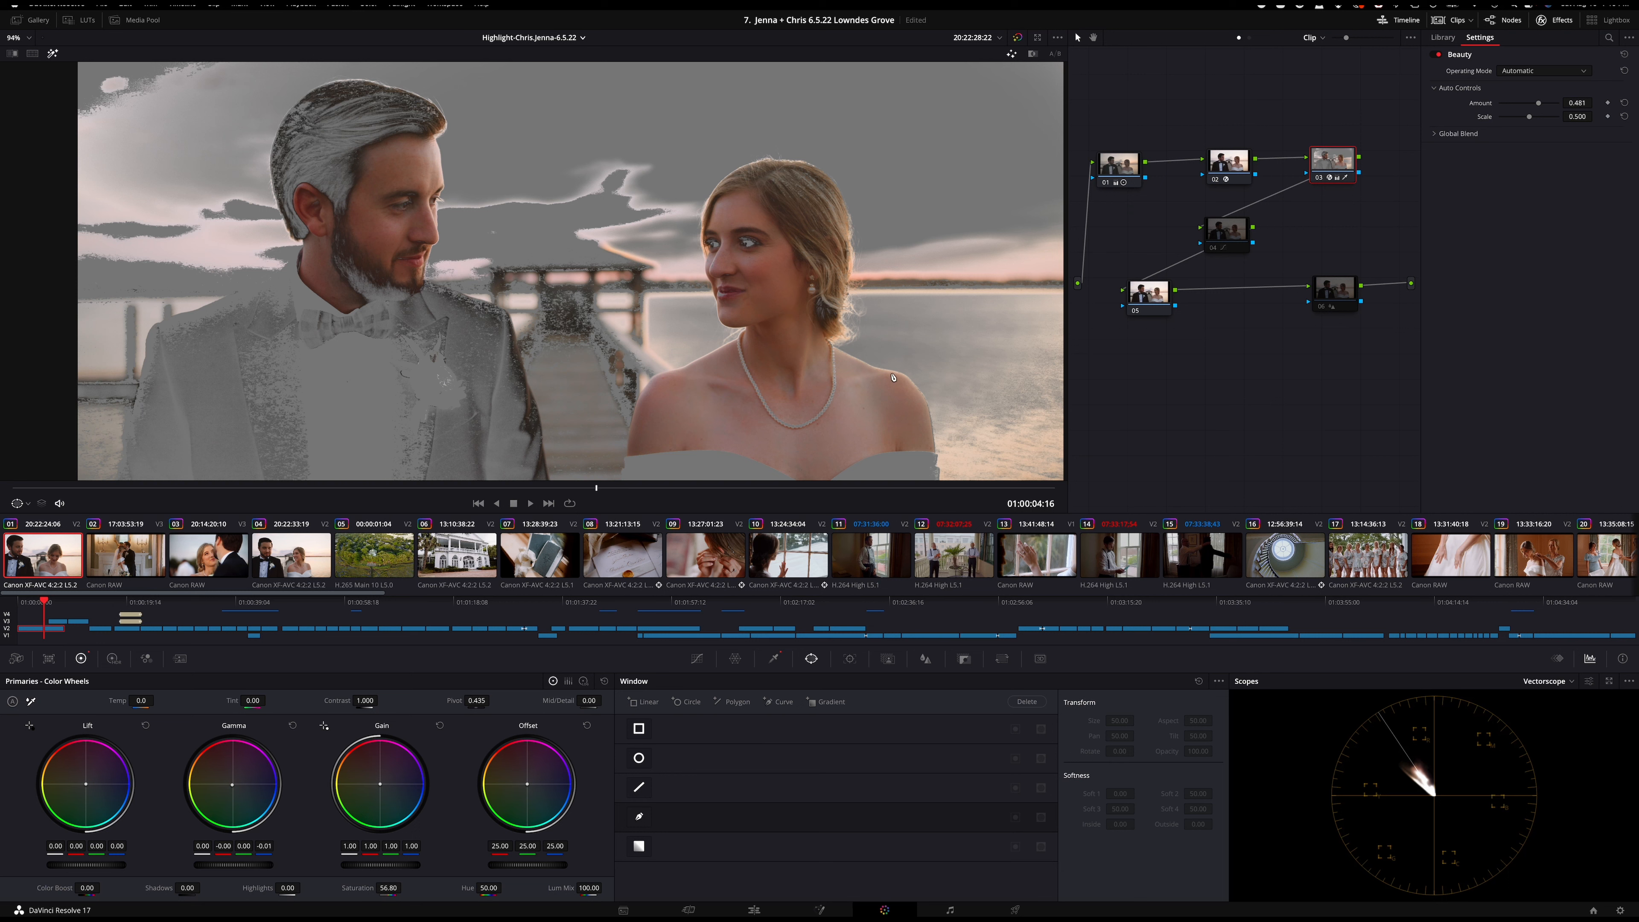
- Turn off the qualifier highlight and examine the skin smoothing in the full-screen frame
{"action": "key", "text": "shift+h"}
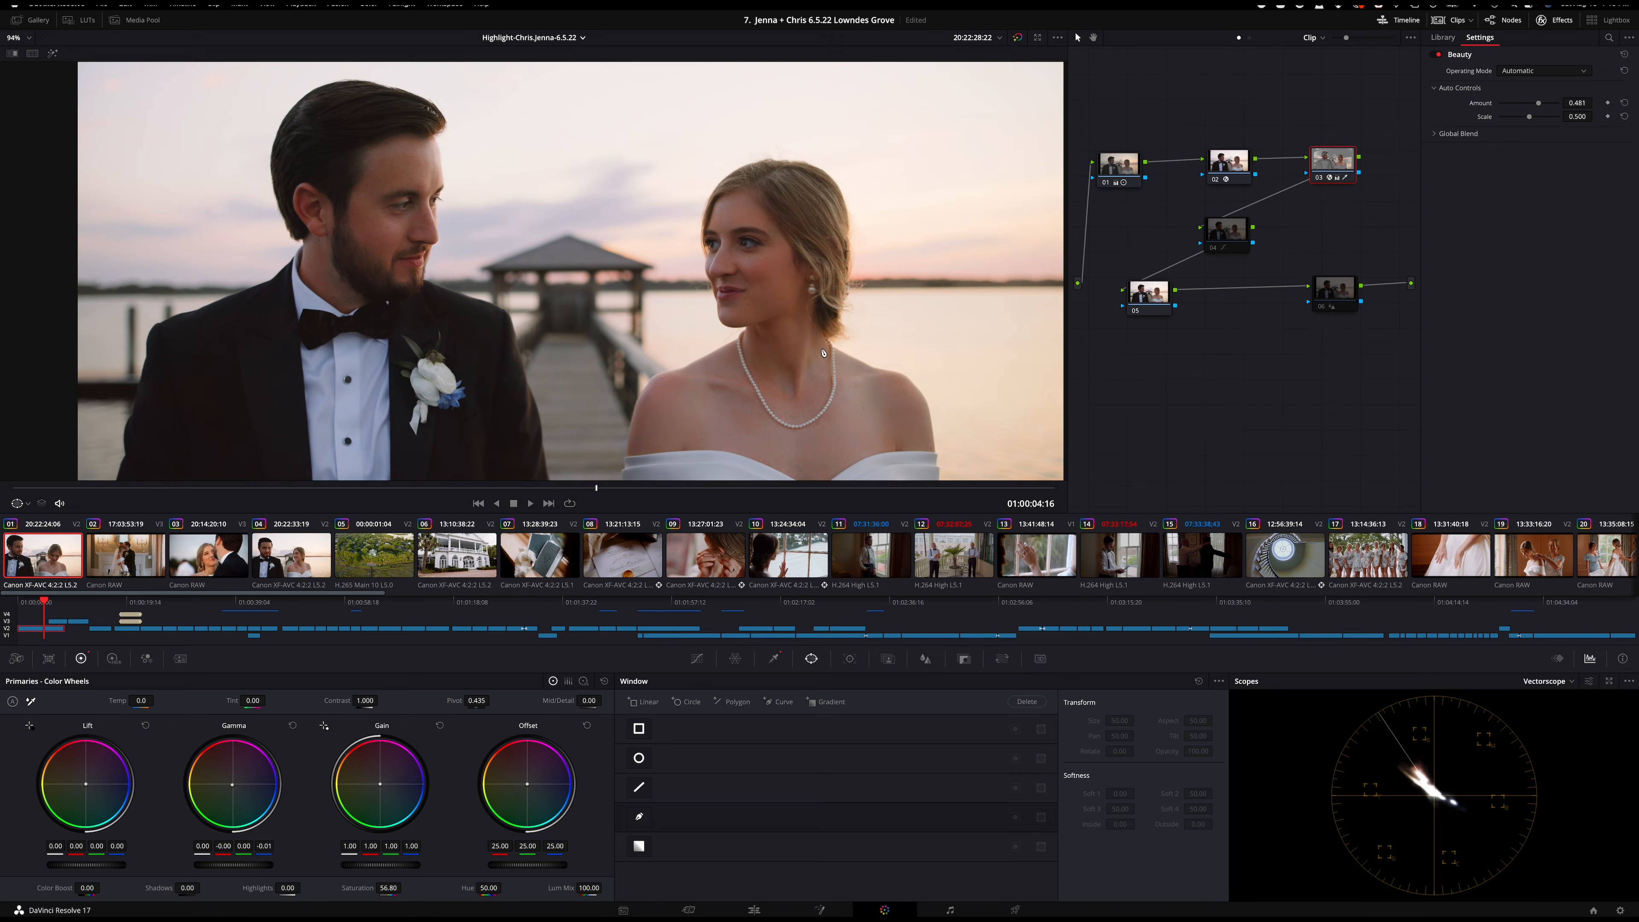
{"action": "key", "text": "super+f"}
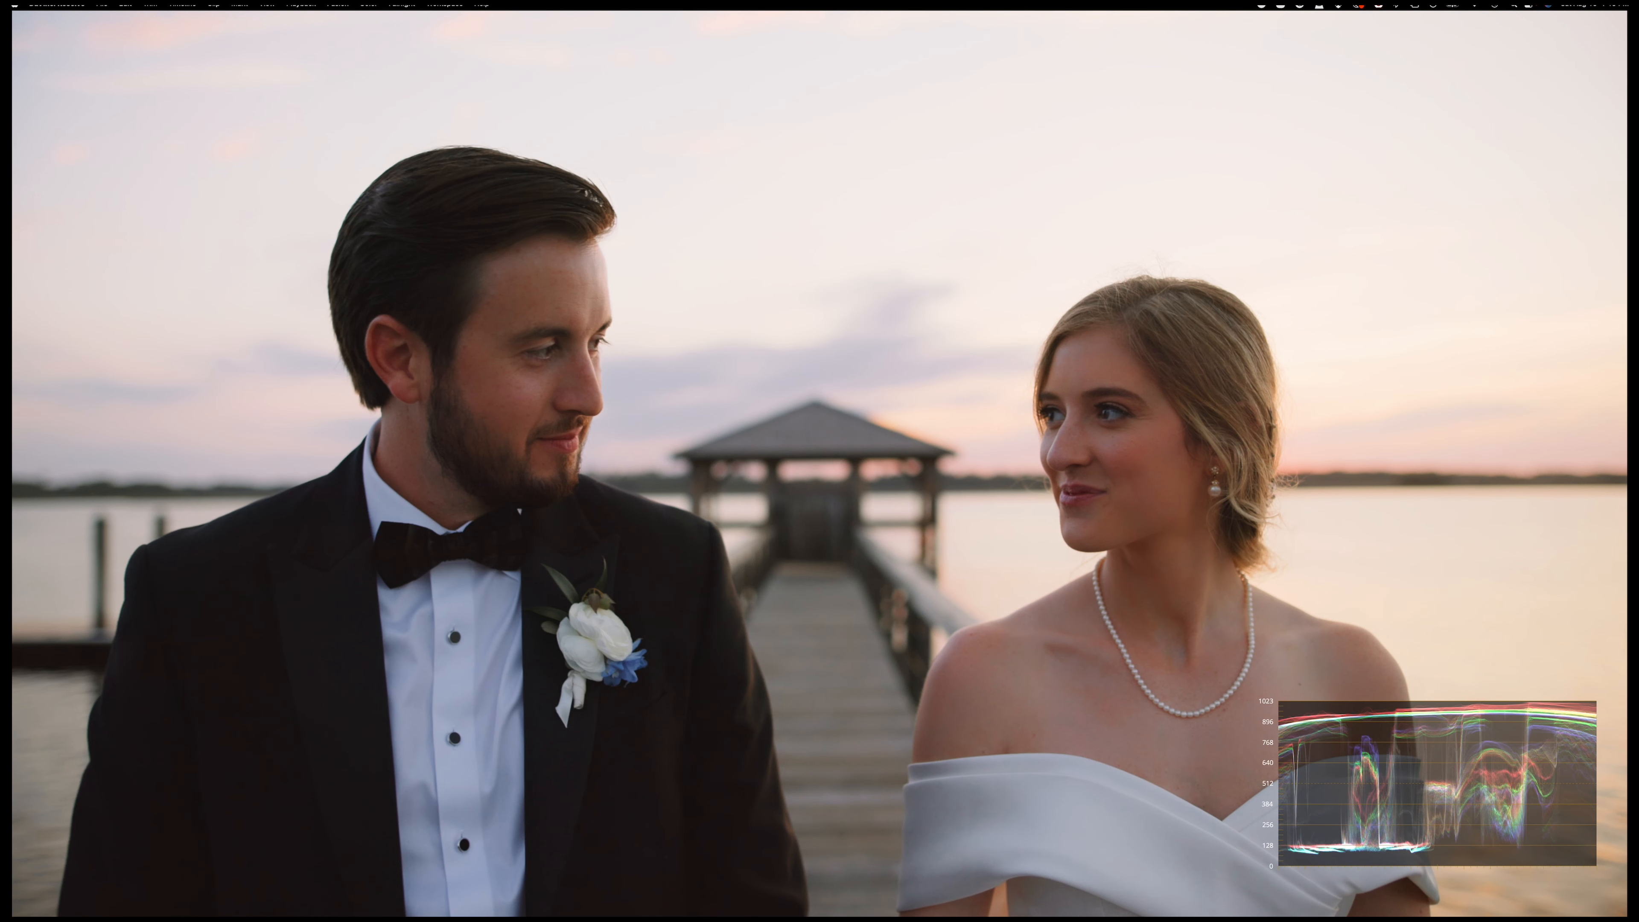
{"action": "key", "text": "super+f"}
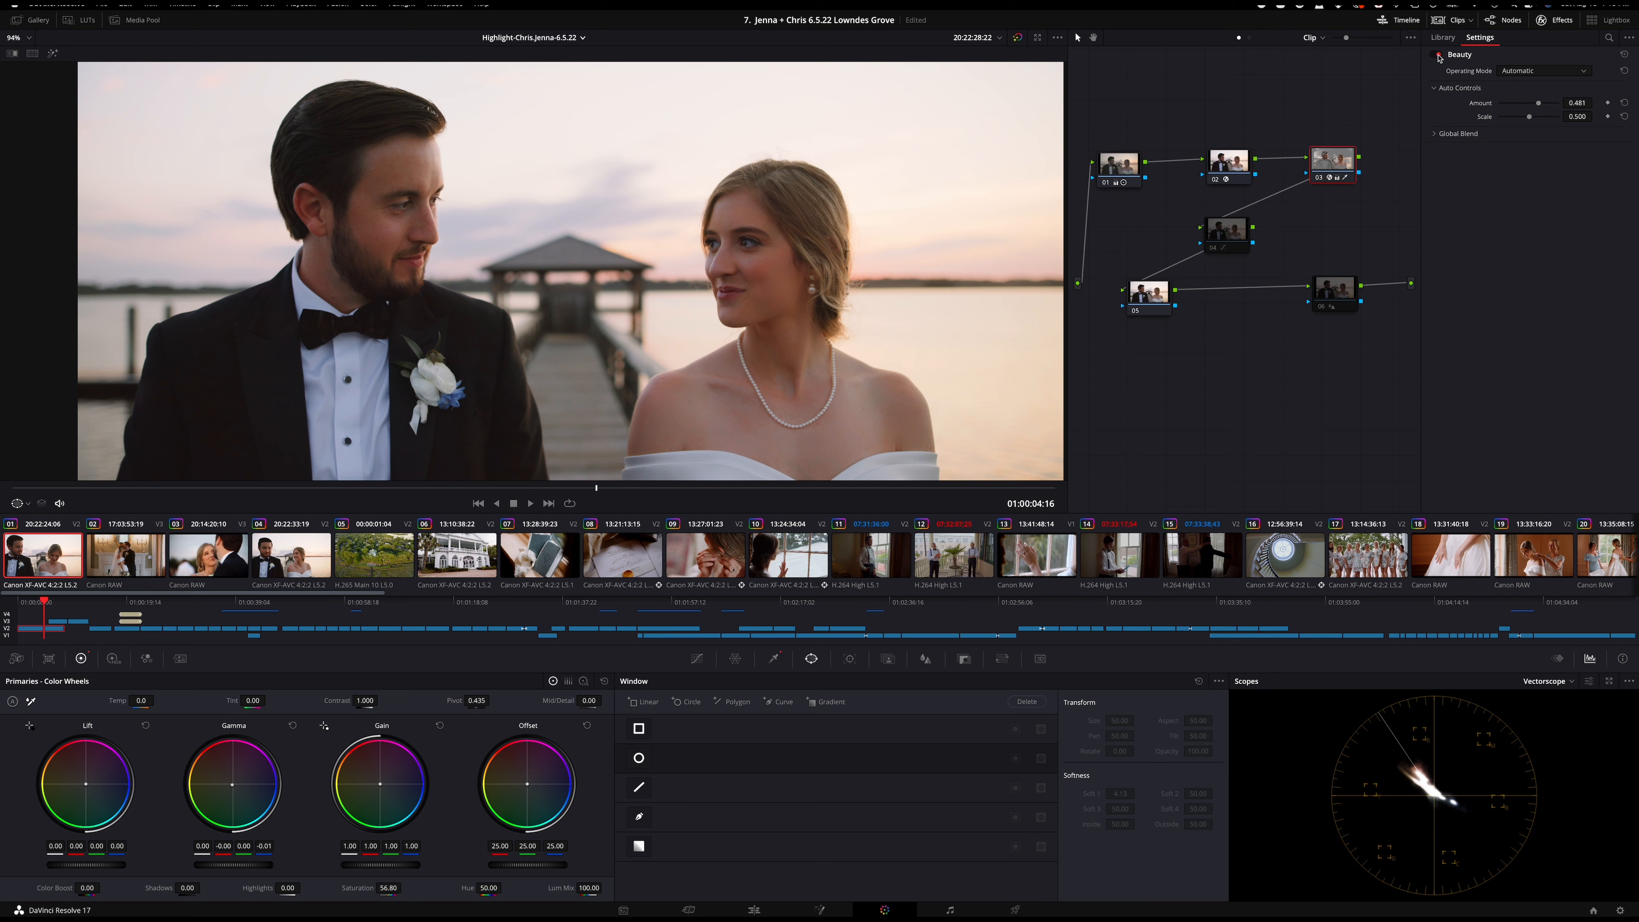
- Compare the couple's skin with node 03's Beauty effect off and on, including a close-up of the faces
{"action": "left_click", "coordinate": [1433, 54]}
{"action": "left_click", "coordinate": [1434, 55]}
{"action": "left_click", "coordinate": [1434, 55]}
{"action": "left_click", "coordinate": [1434, 55]}
{"action": "scroll", "coordinate": [853, 278], "scroll_direction": "up", "scroll_amount": 6}
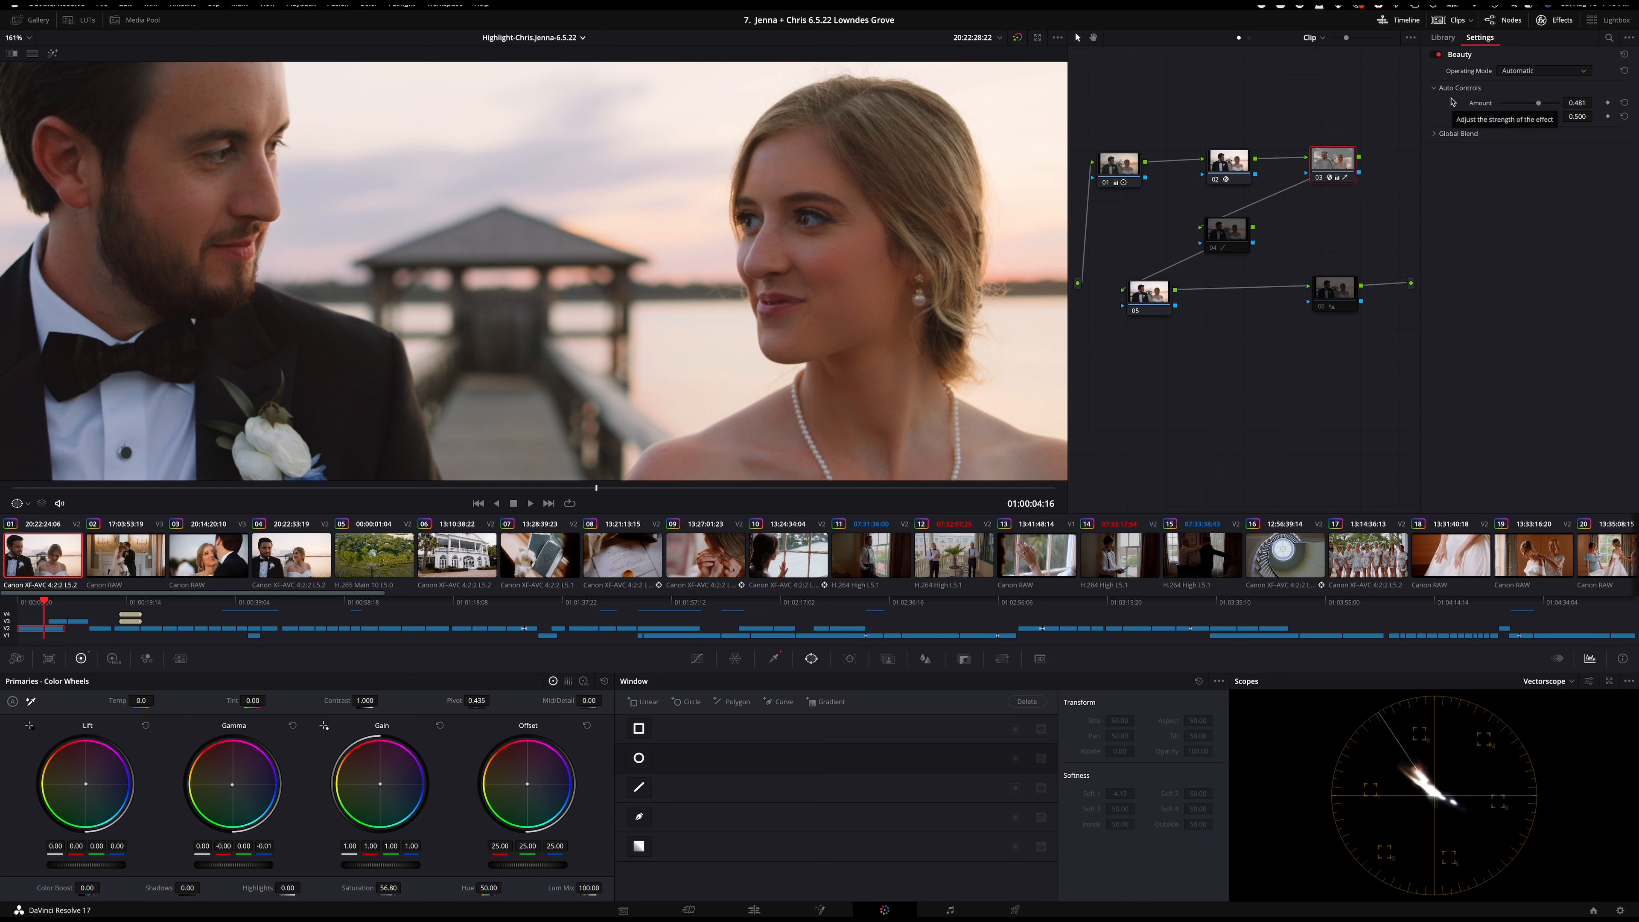
{"action": "left_click", "coordinate": [1437, 56]}
{"action": "left_click", "coordinate": [1437, 55]}
{"action": "left_click", "coordinate": [1439, 56]}
{"action": "left_click", "coordinate": [1438, 56]}
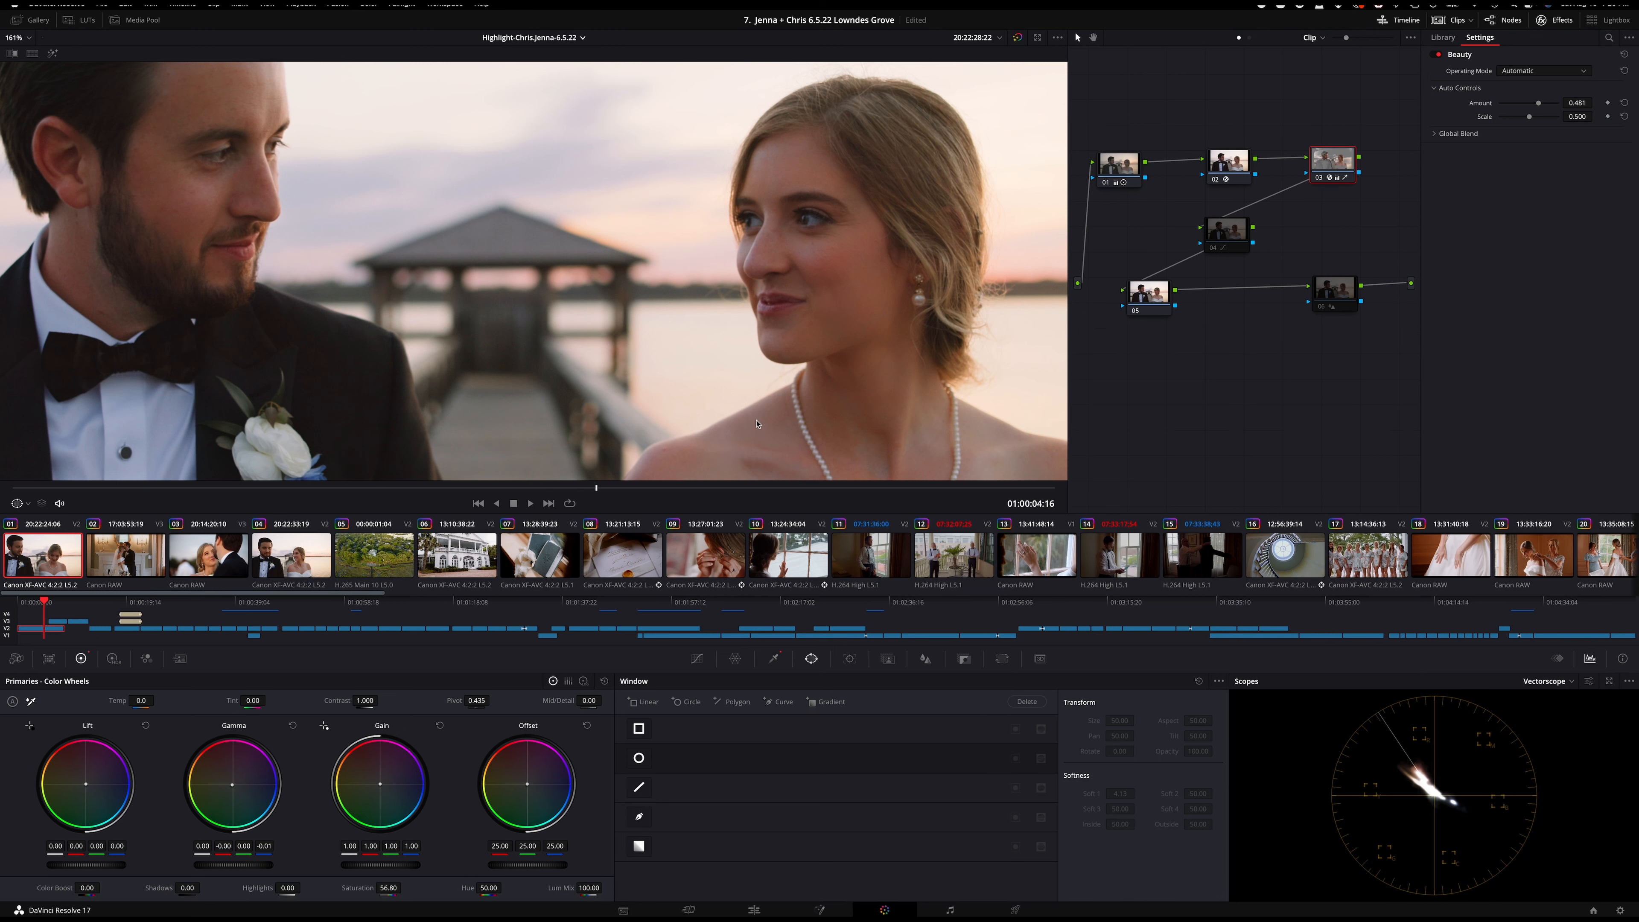
{"action": "scroll", "coordinate": [757, 424], "scroll_direction": "down", "scroll_amount": 5}
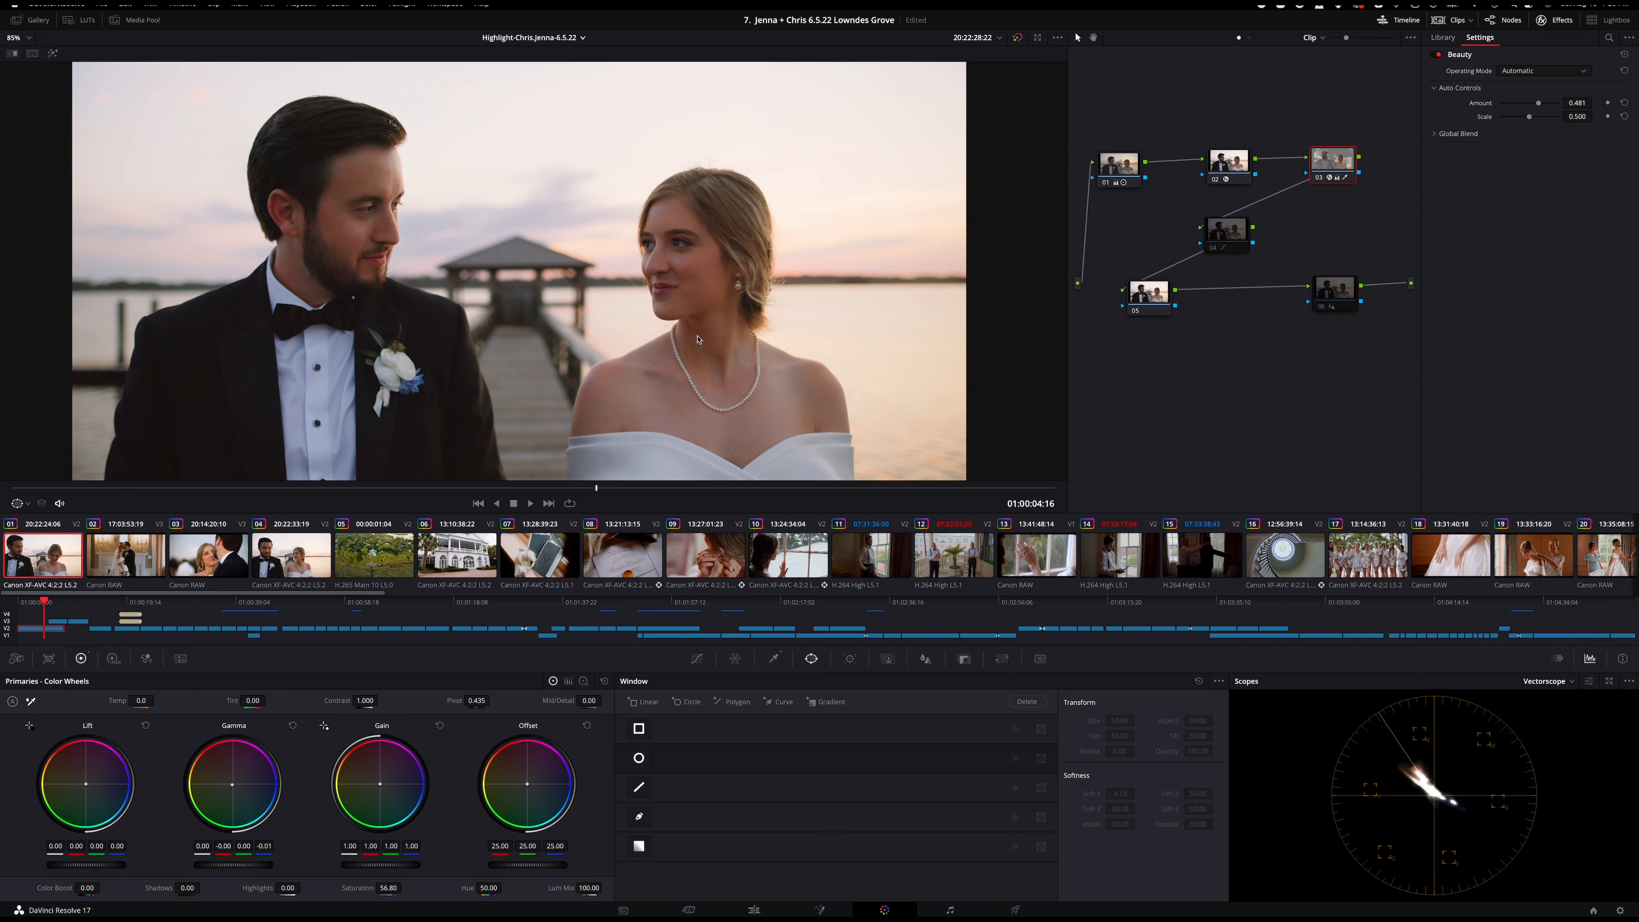
{"action": "scroll", "coordinate": [711, 280], "scroll_direction": "down", "scroll_amount": 1}
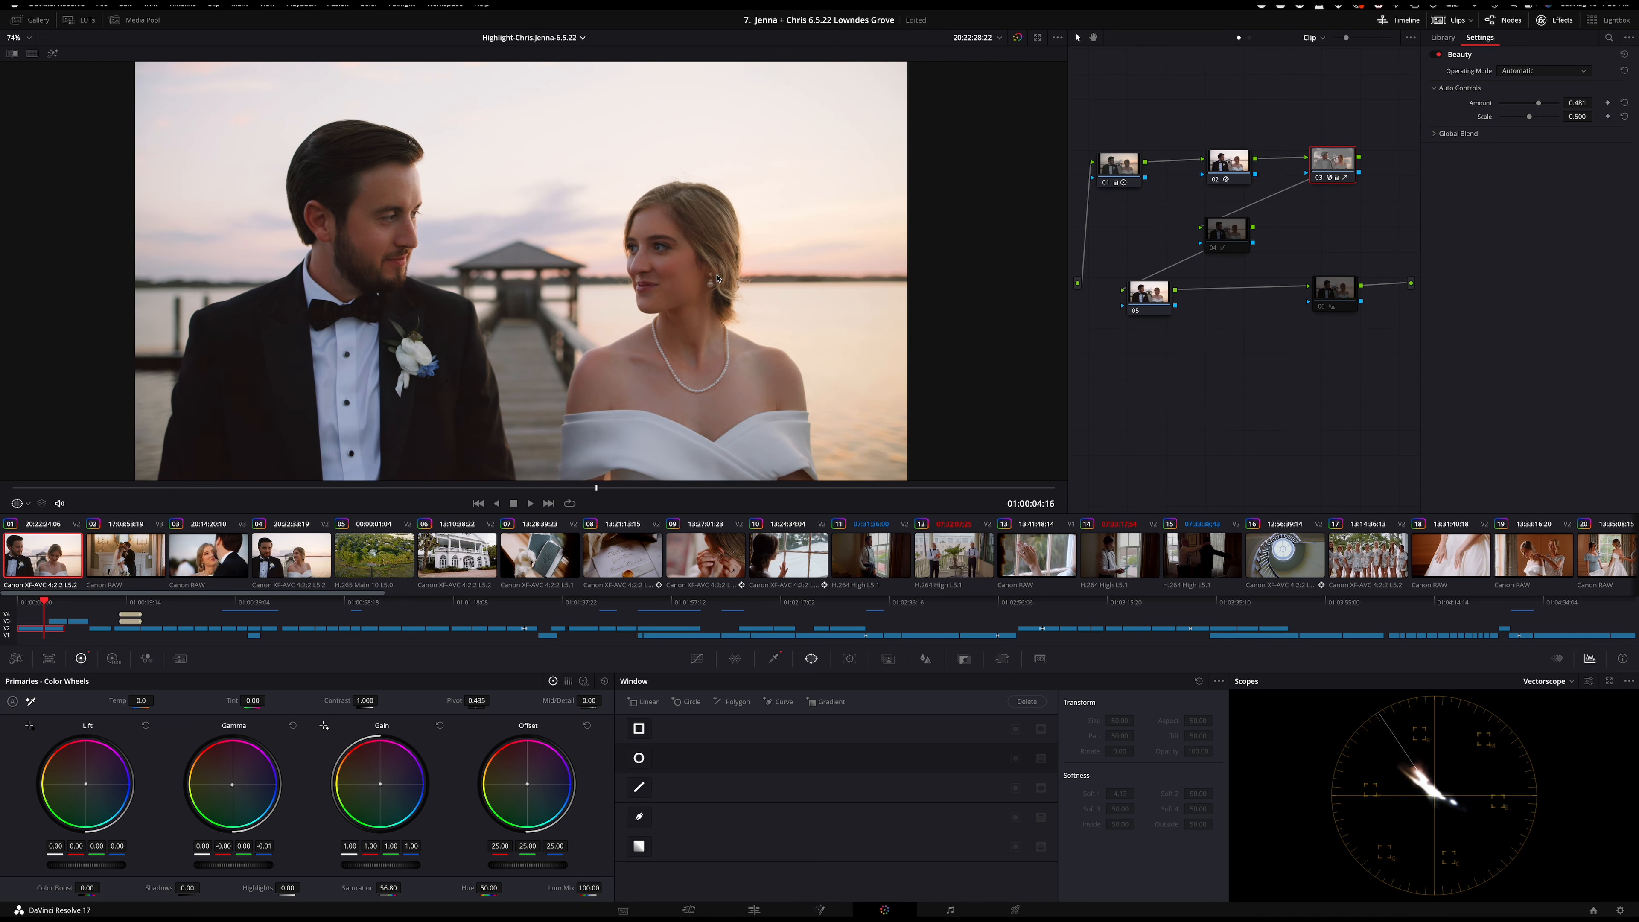
- Select and enable node 04, and switch the scopes to Waveform
{"action": "left_click", "coordinate": [1221, 244]}
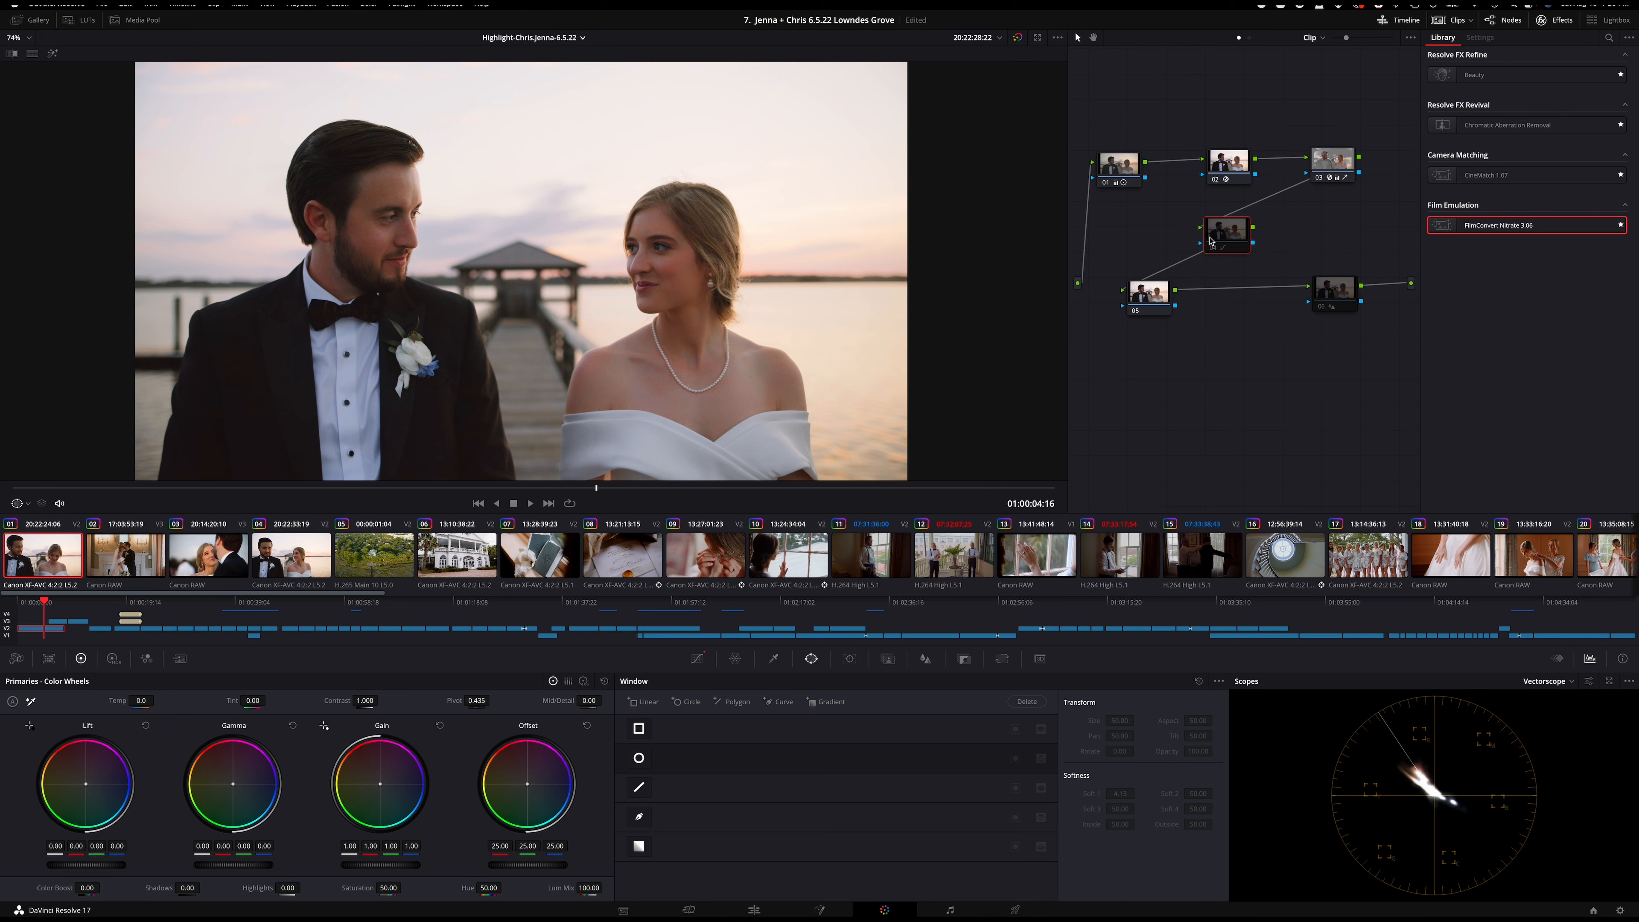
{"action": "left_click", "coordinate": [1212, 247]}
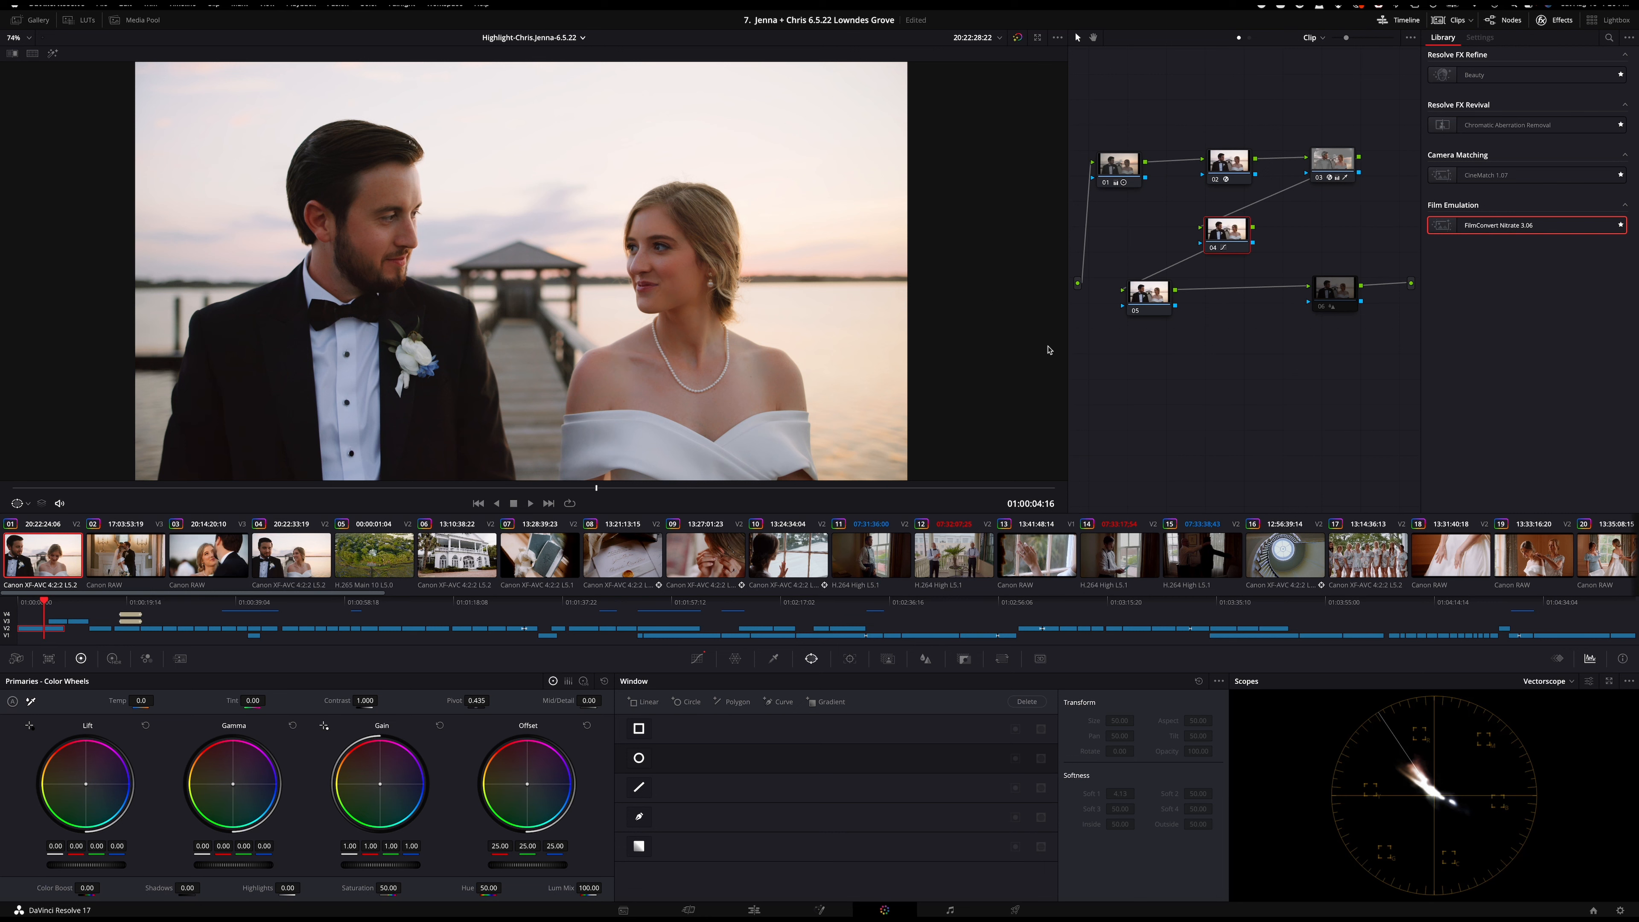
{"action": "left_click", "coordinate": [1548, 684]}
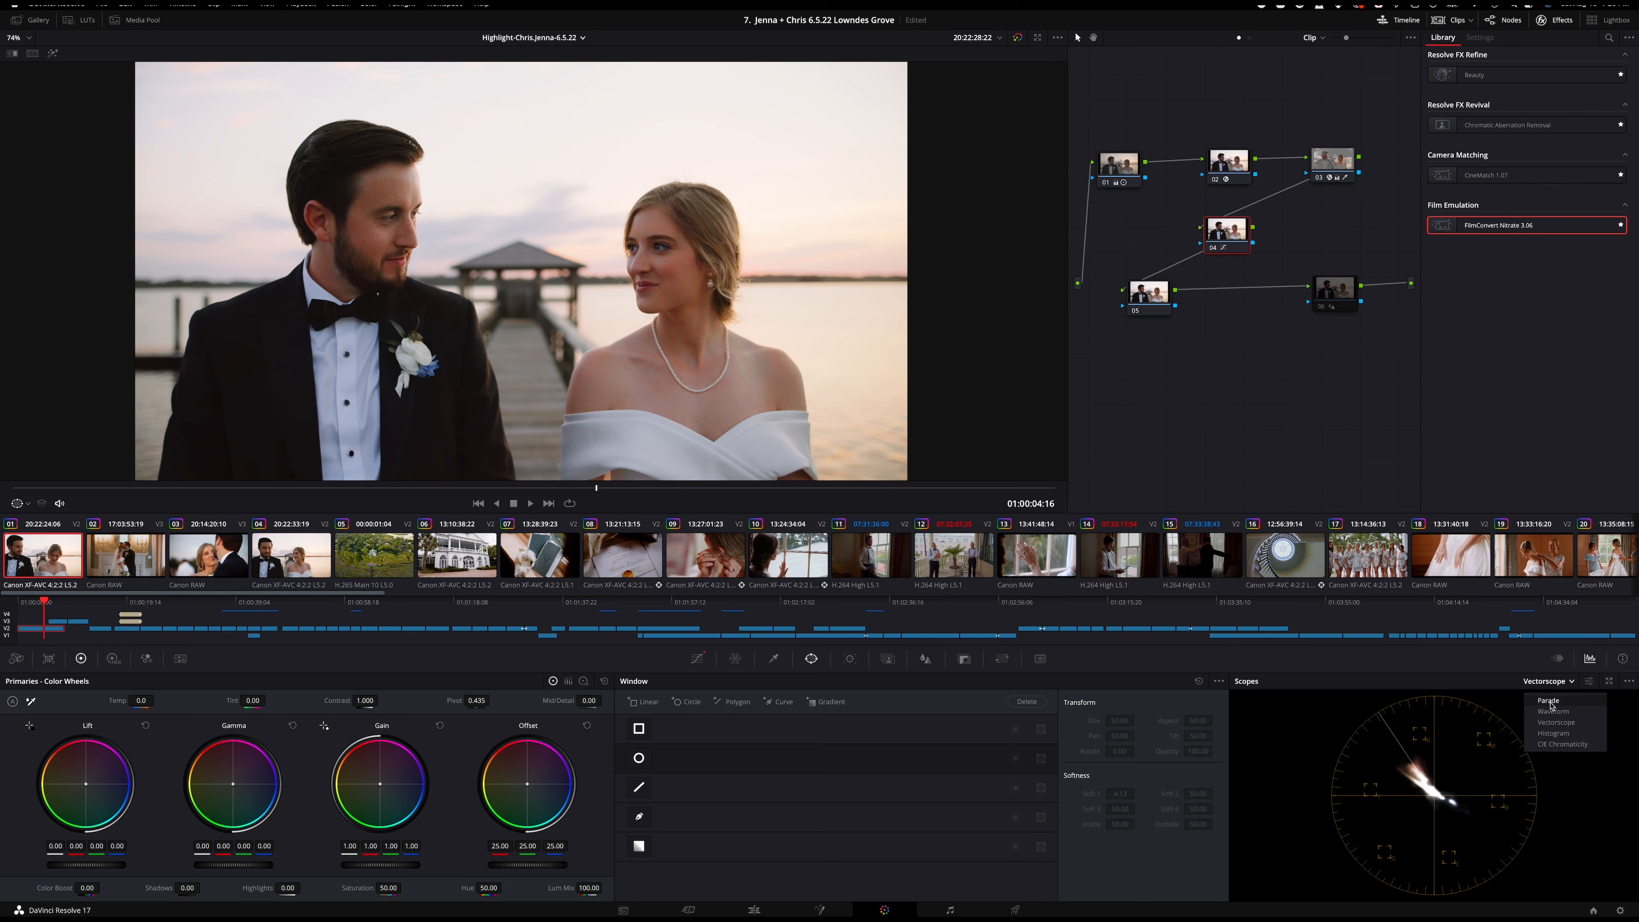
{"action": "left_click", "coordinate": [1552, 710]}
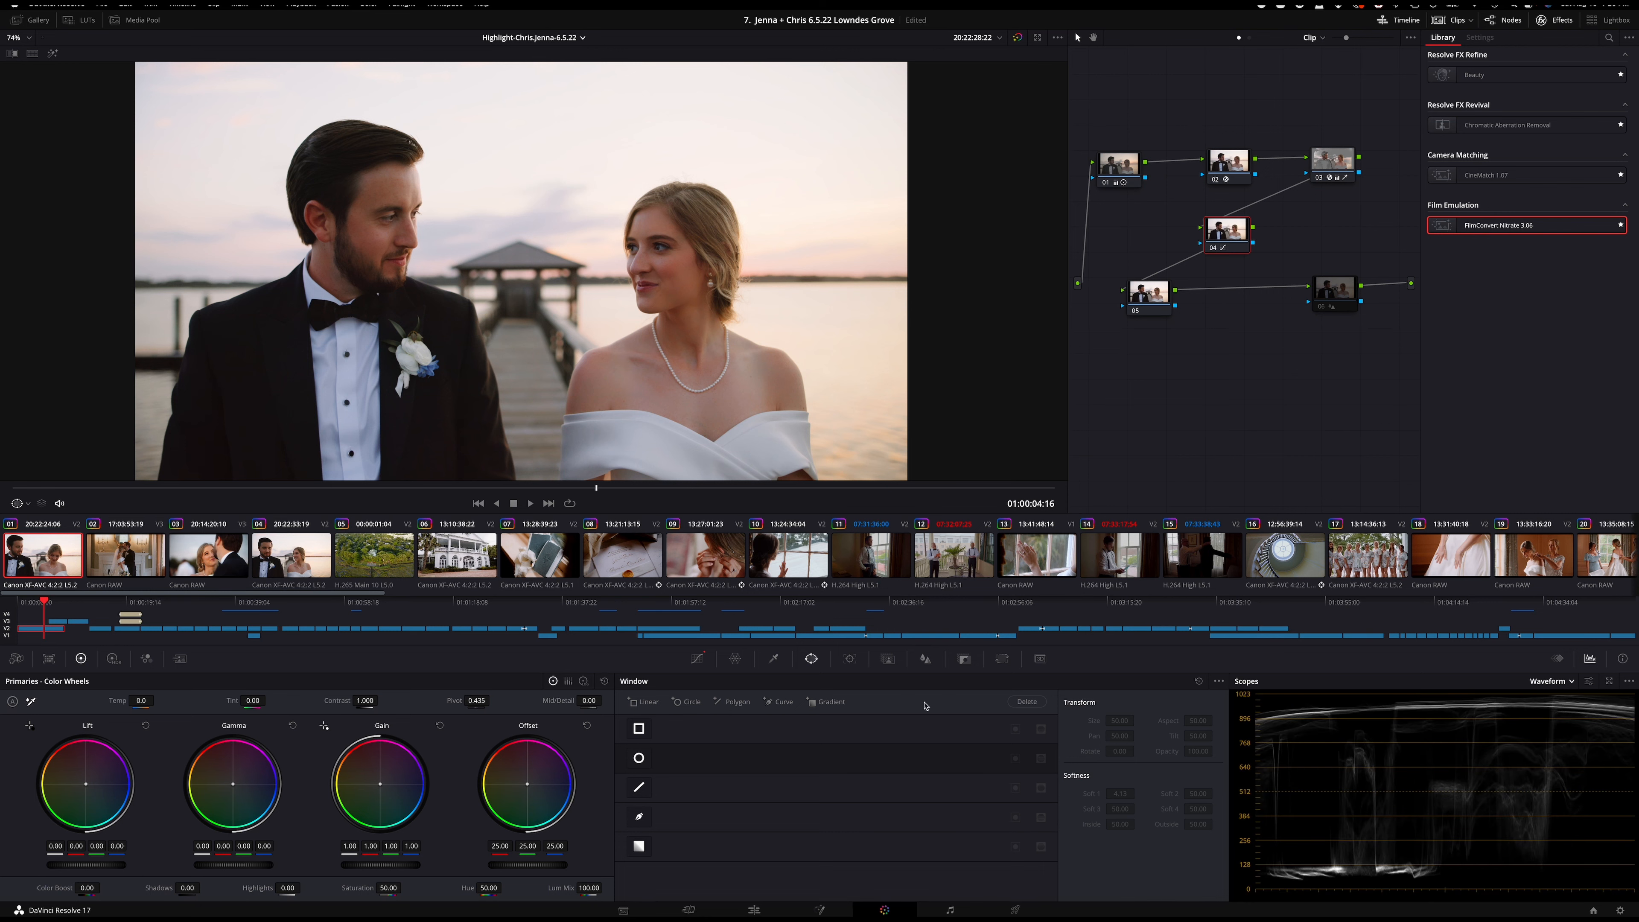
- Move the black point of node 04's custom curve inward along the baseline to deepen the shadows
{"action": "left_click", "coordinate": [697, 658]}
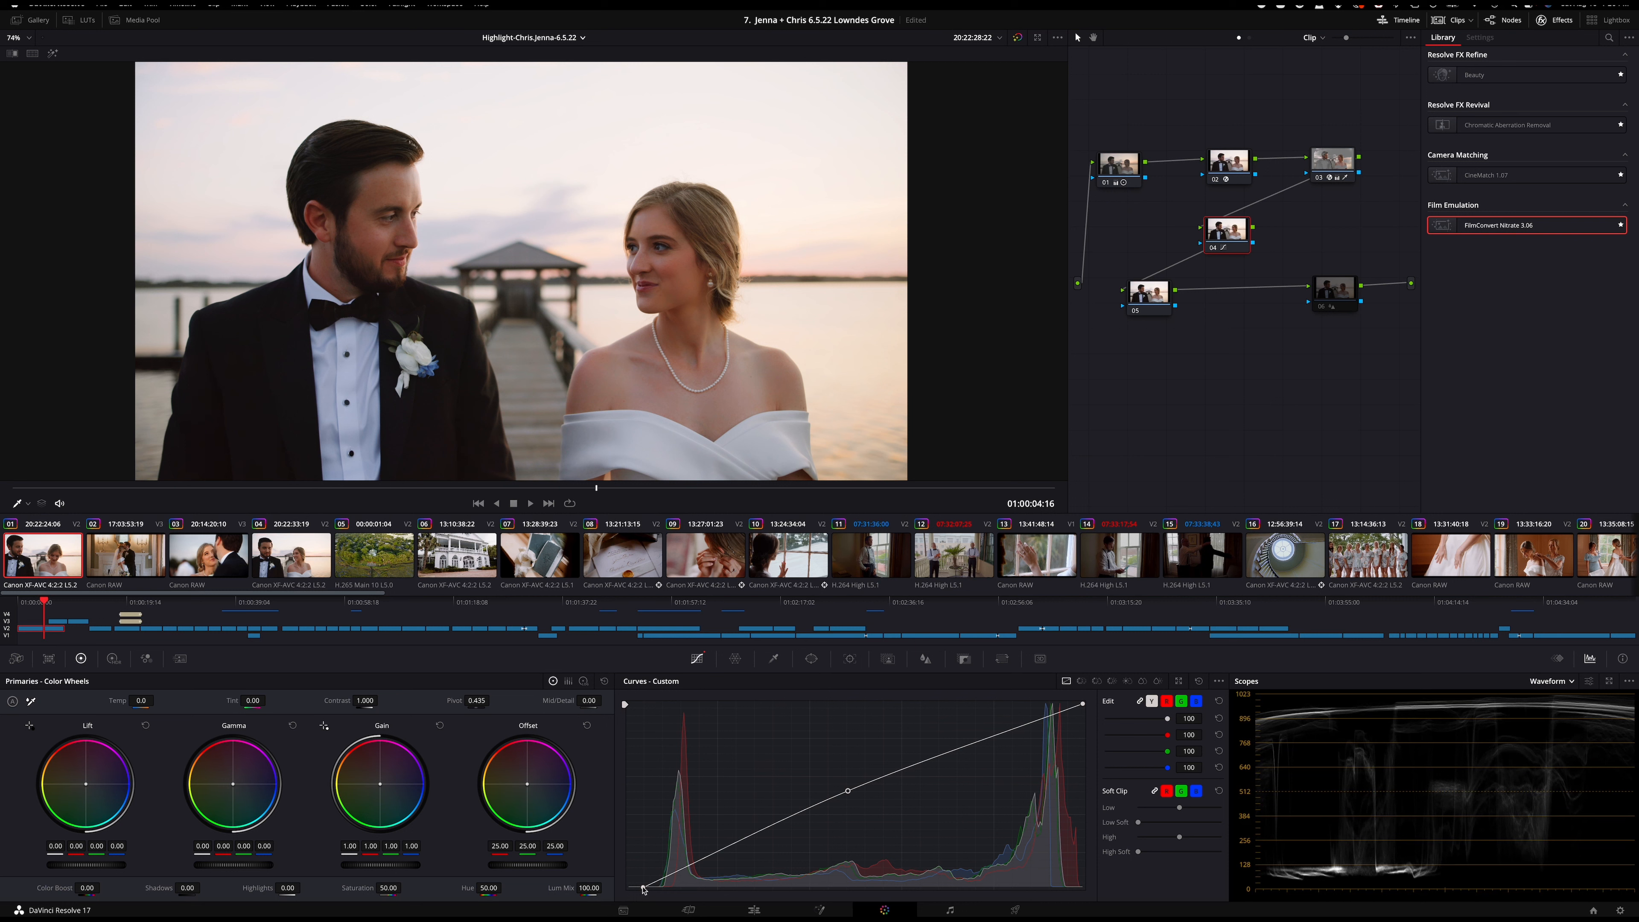
{"action": "left_click_drag", "start_coordinate": [643, 889], "coordinate": [657, 889]}
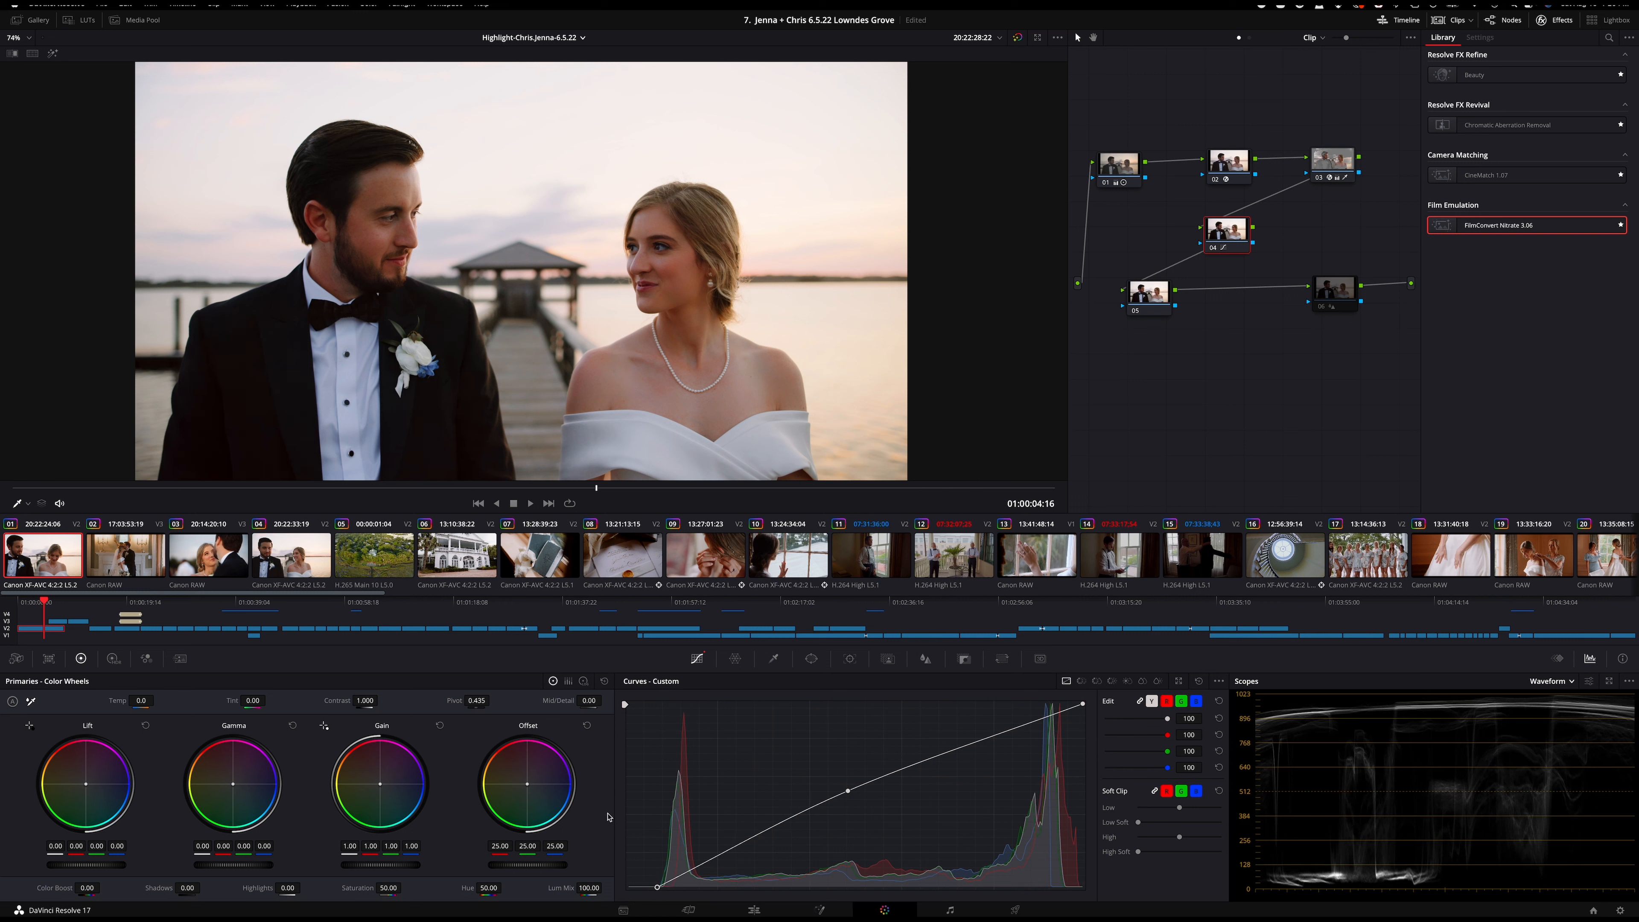
- Examine the shadow detail in the groom's suit, the boutonniere and the couple's faces up close and in the whole frame
{"action": "scroll", "coordinate": [389, 452], "scroll_direction": "up", "scroll_amount": 5}
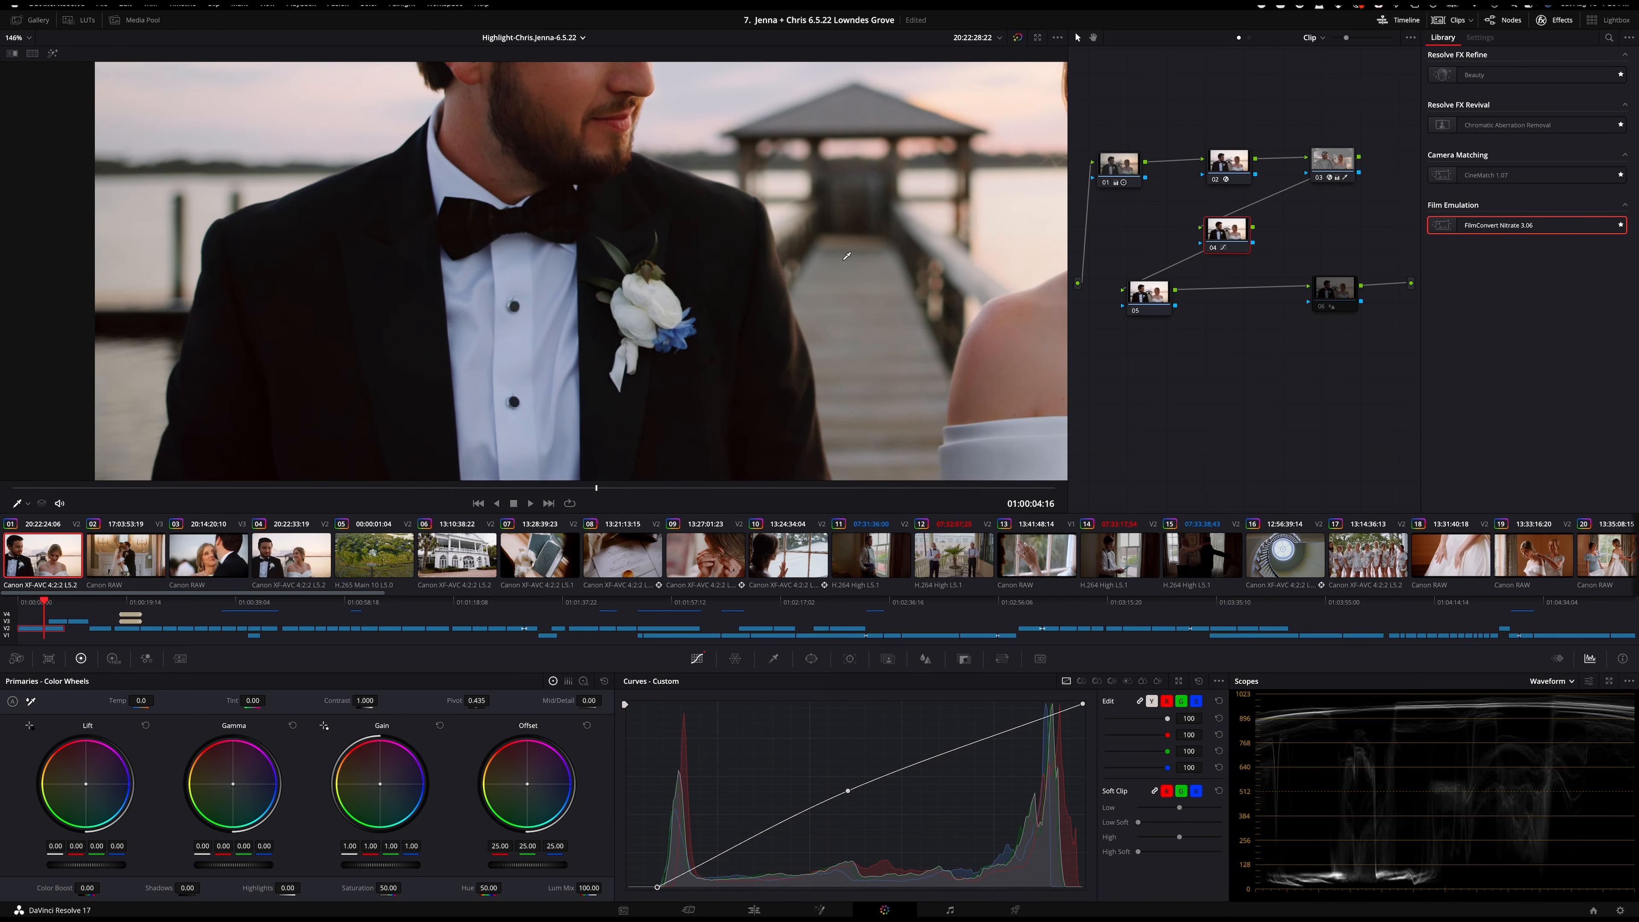
{"action": "left_click_drag", "start_coordinate": [914, 164], "coordinate": [984, 70]}
{"action": "scroll", "coordinate": [546, 281], "scroll_direction": "up", "scroll_amount": 1}
{"action": "left_click_drag", "start_coordinate": [608, 261], "coordinate": [644, 283]}
{"action": "scroll", "coordinate": [650, 282], "scroll_direction": "down", "scroll_amount": 5}
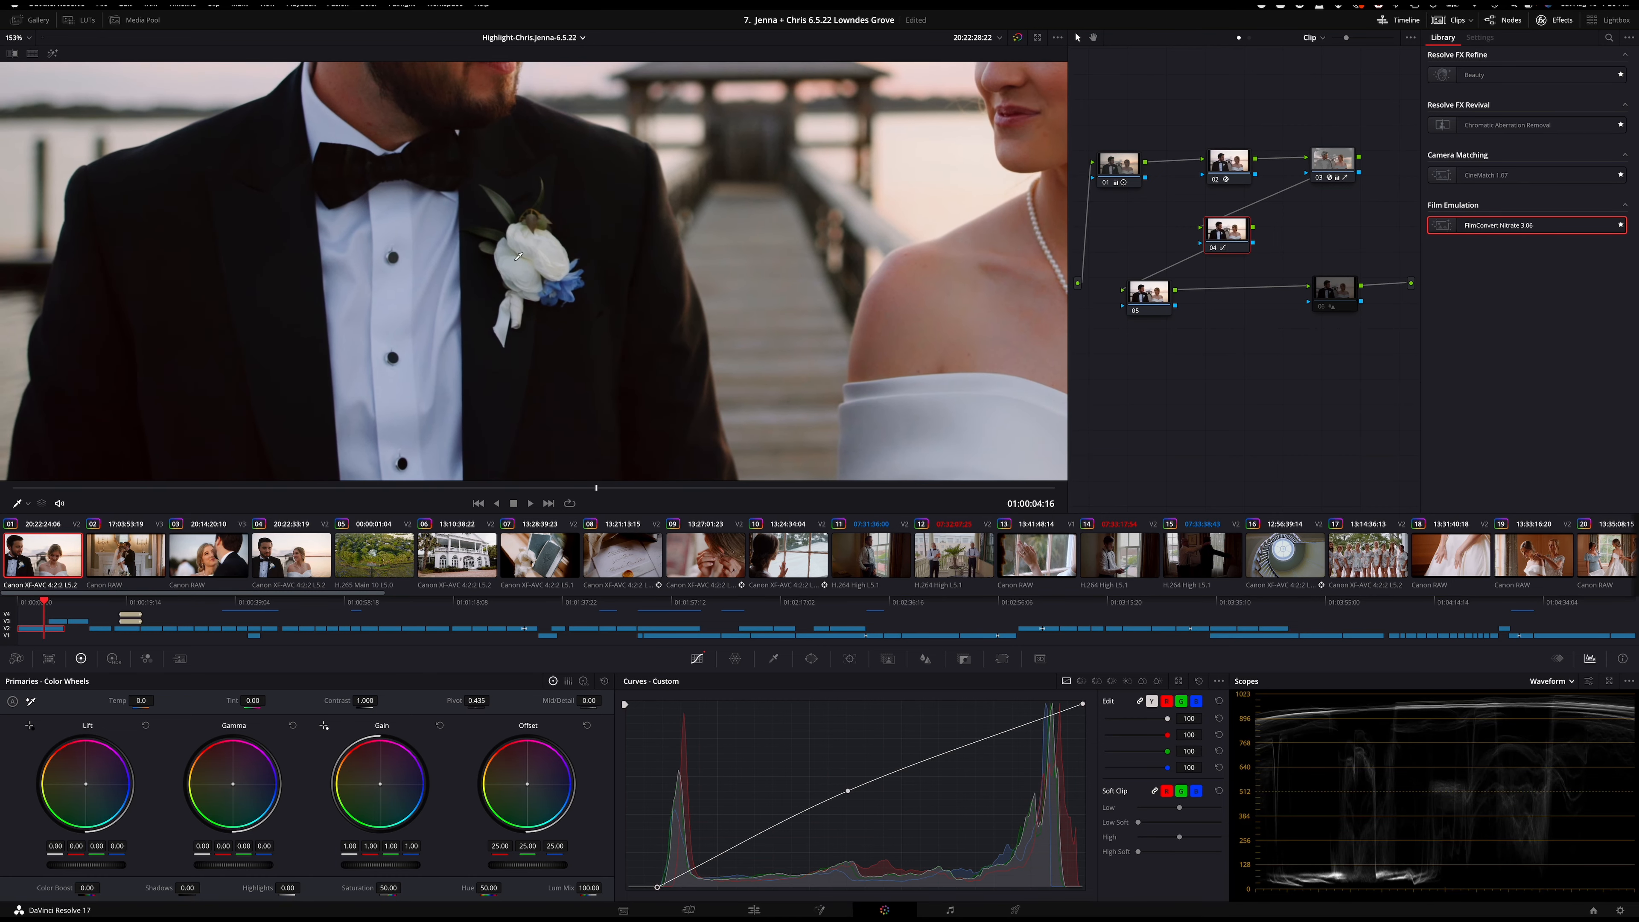
{"action": "scroll", "coordinate": [523, 260], "scroll_direction": "down", "scroll_amount": 2}
{"action": "left_click_drag", "start_coordinate": [736, 268], "coordinate": [721, 344]}
{"action": "scroll", "coordinate": [616, 273], "scroll_direction": "up", "scroll_amount": 10}
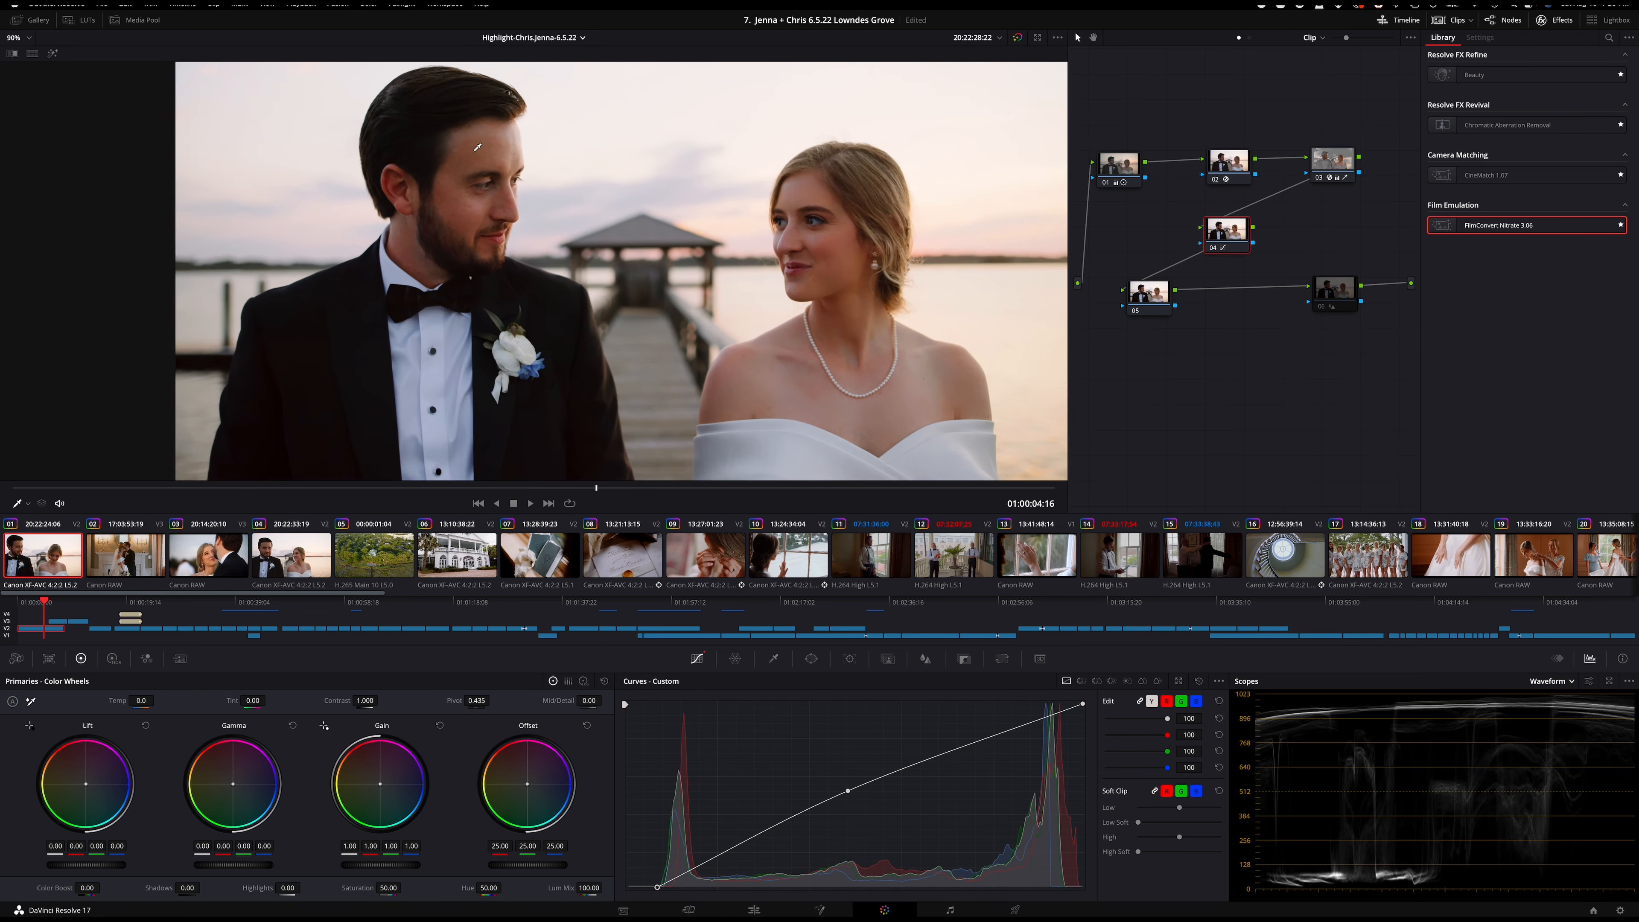
{"action": "scroll", "coordinate": [746, 337], "scroll_direction": "down", "scroll_amount": 4}
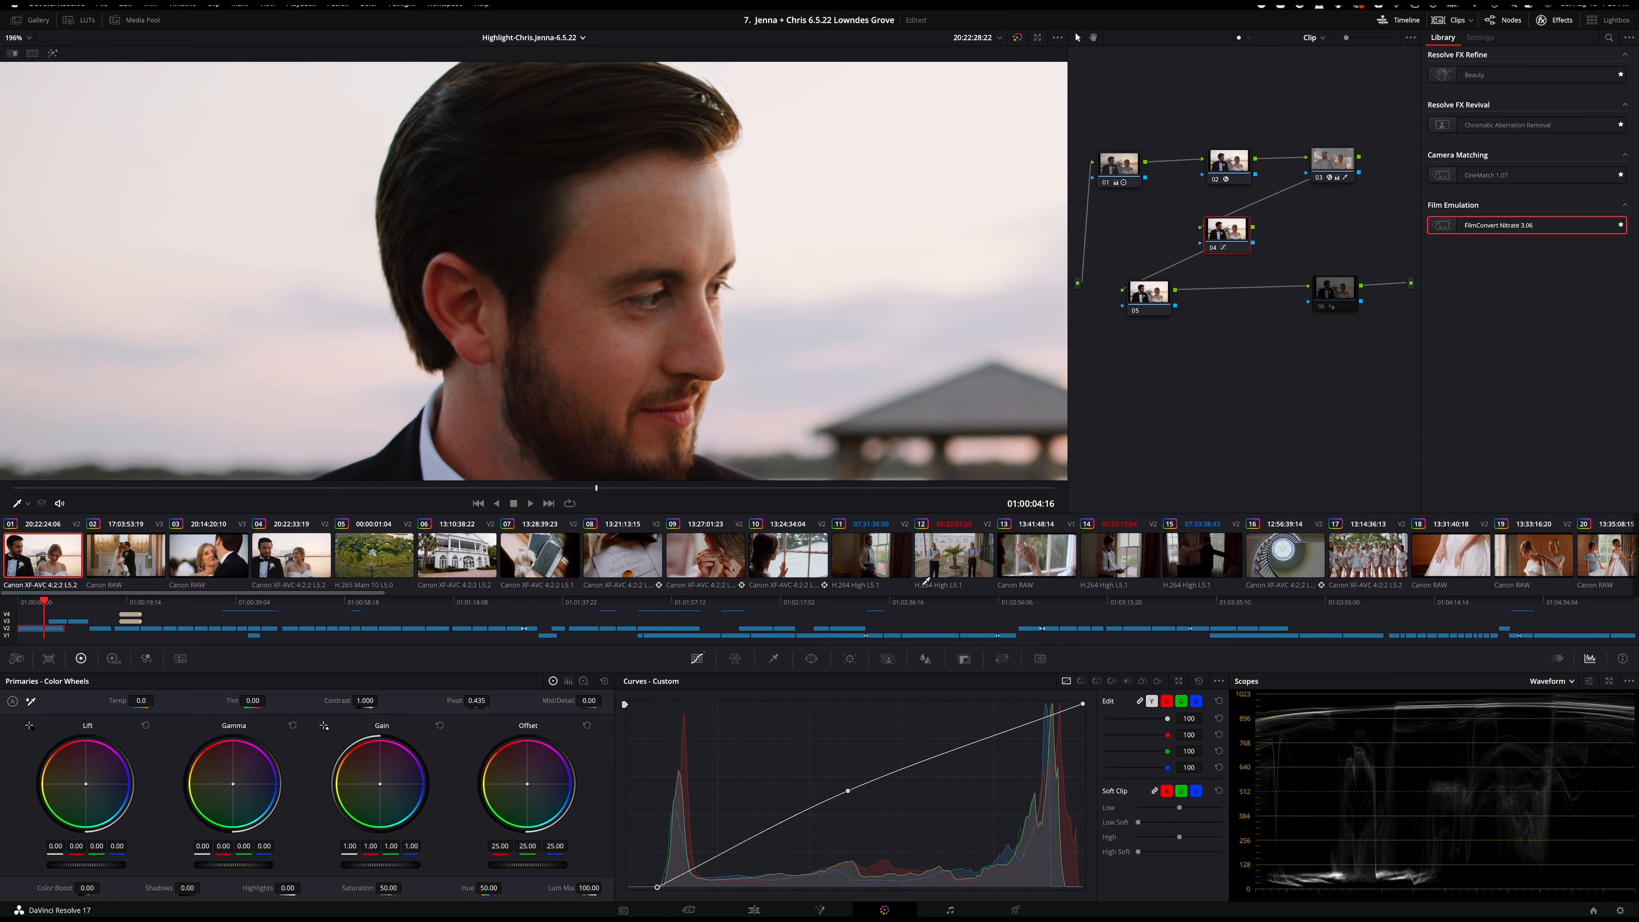
{"action": "scroll", "coordinate": [746, 338], "scroll_direction": "down", "scroll_amount": 5}
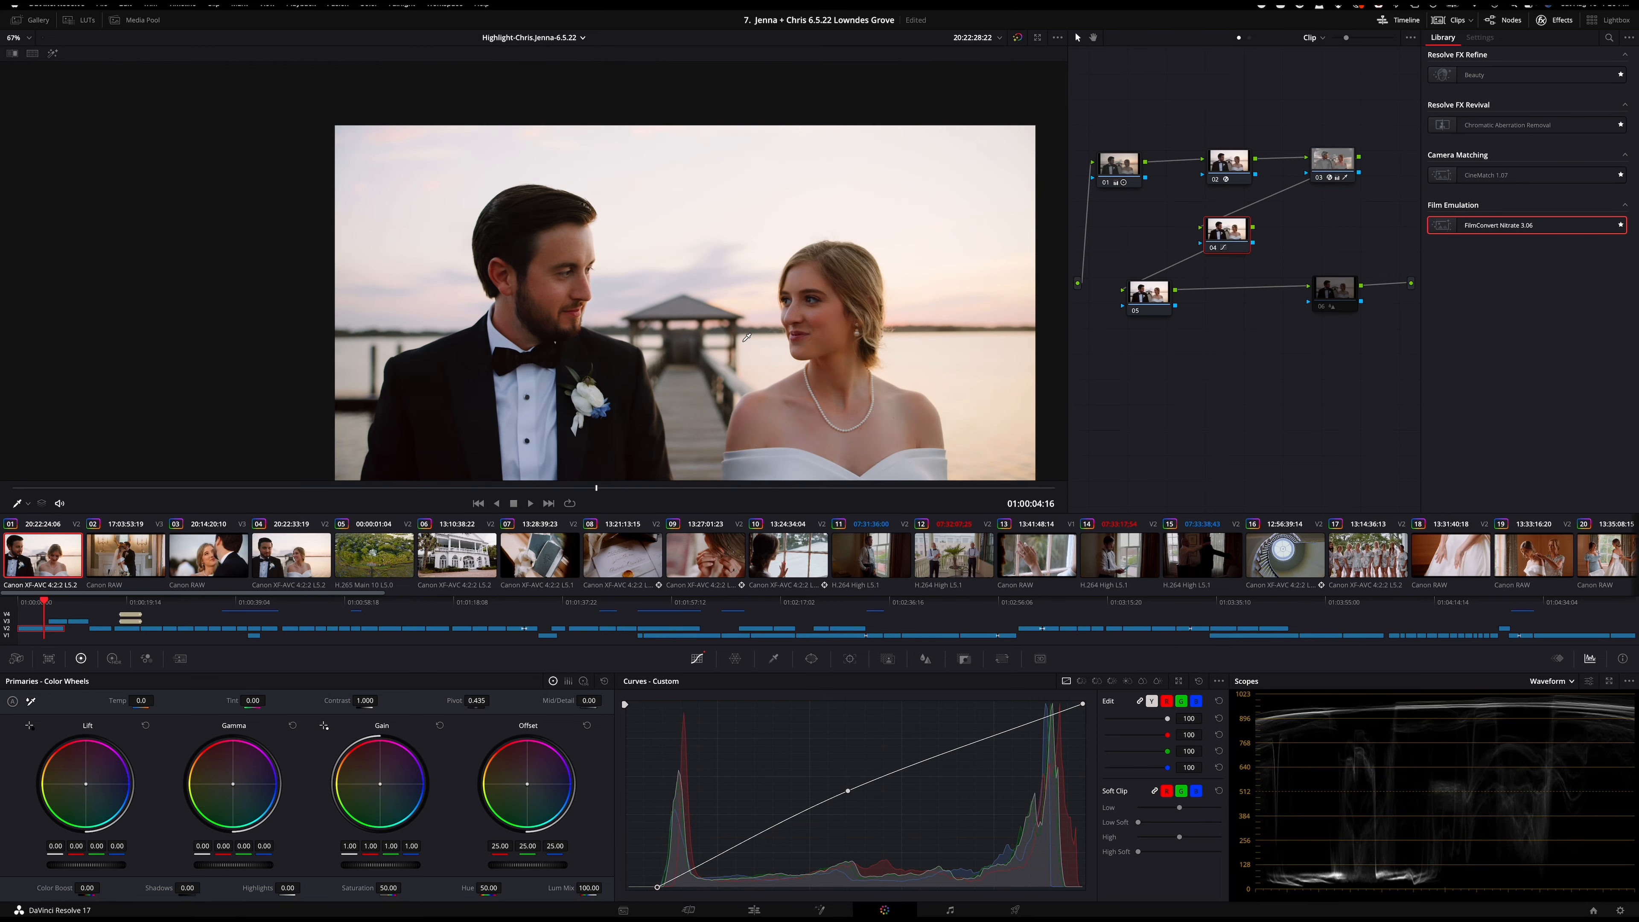
{"action": "scroll", "coordinate": [617, 236], "scroll_direction": "up", "scroll_amount": 2}
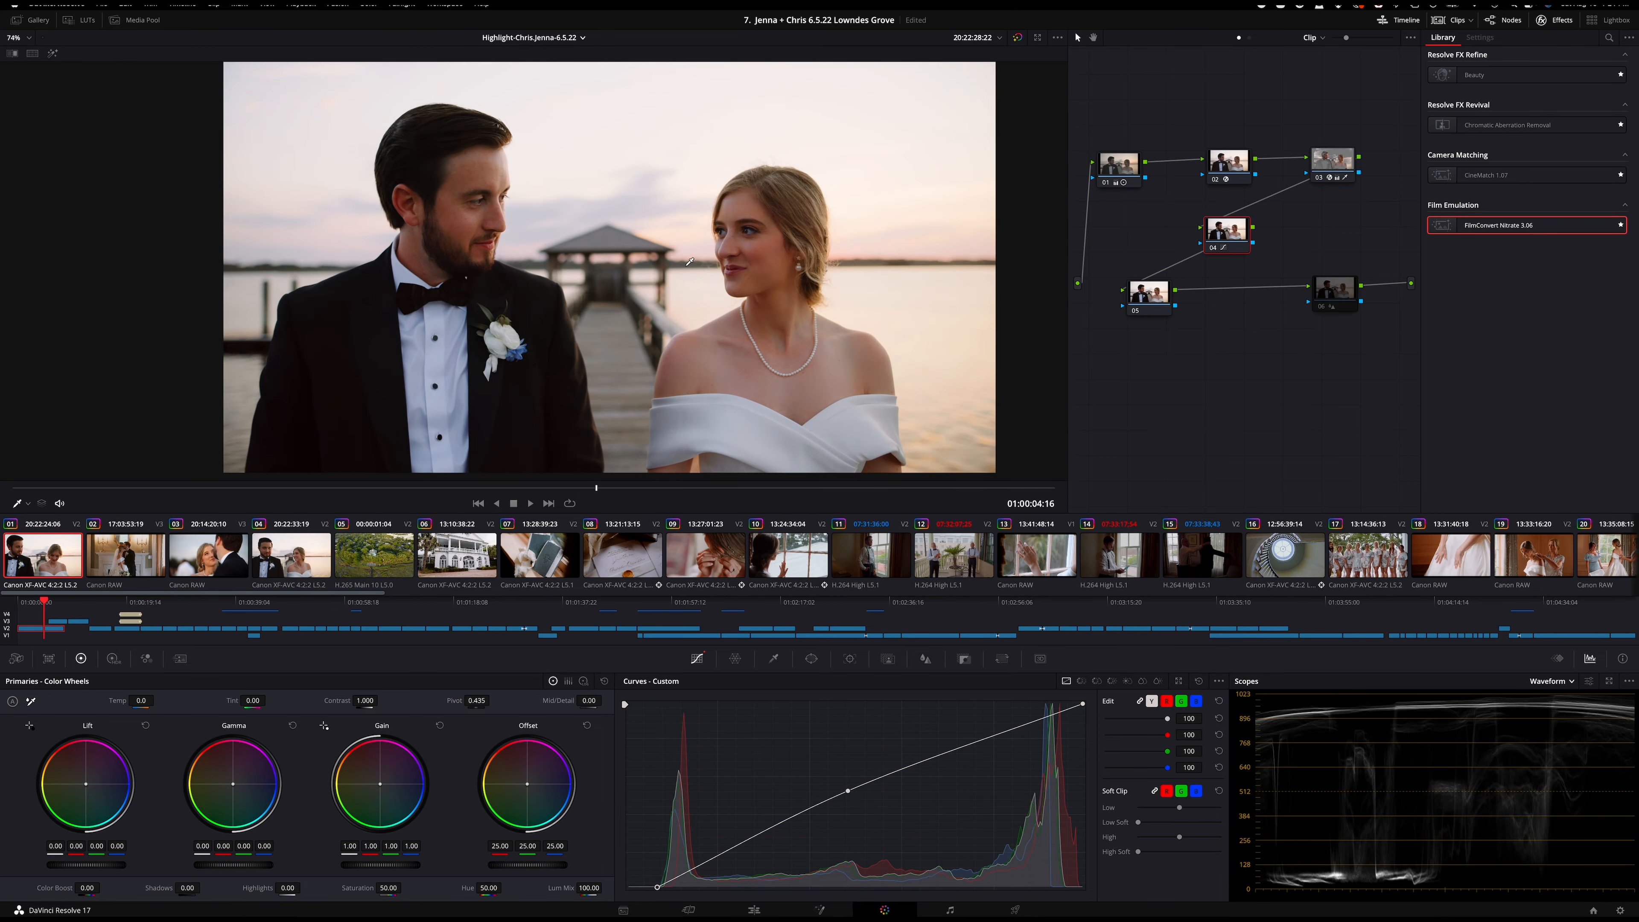
{"action": "scroll", "coordinate": [689, 260], "scroll_direction": "up", "scroll_amount": 1}
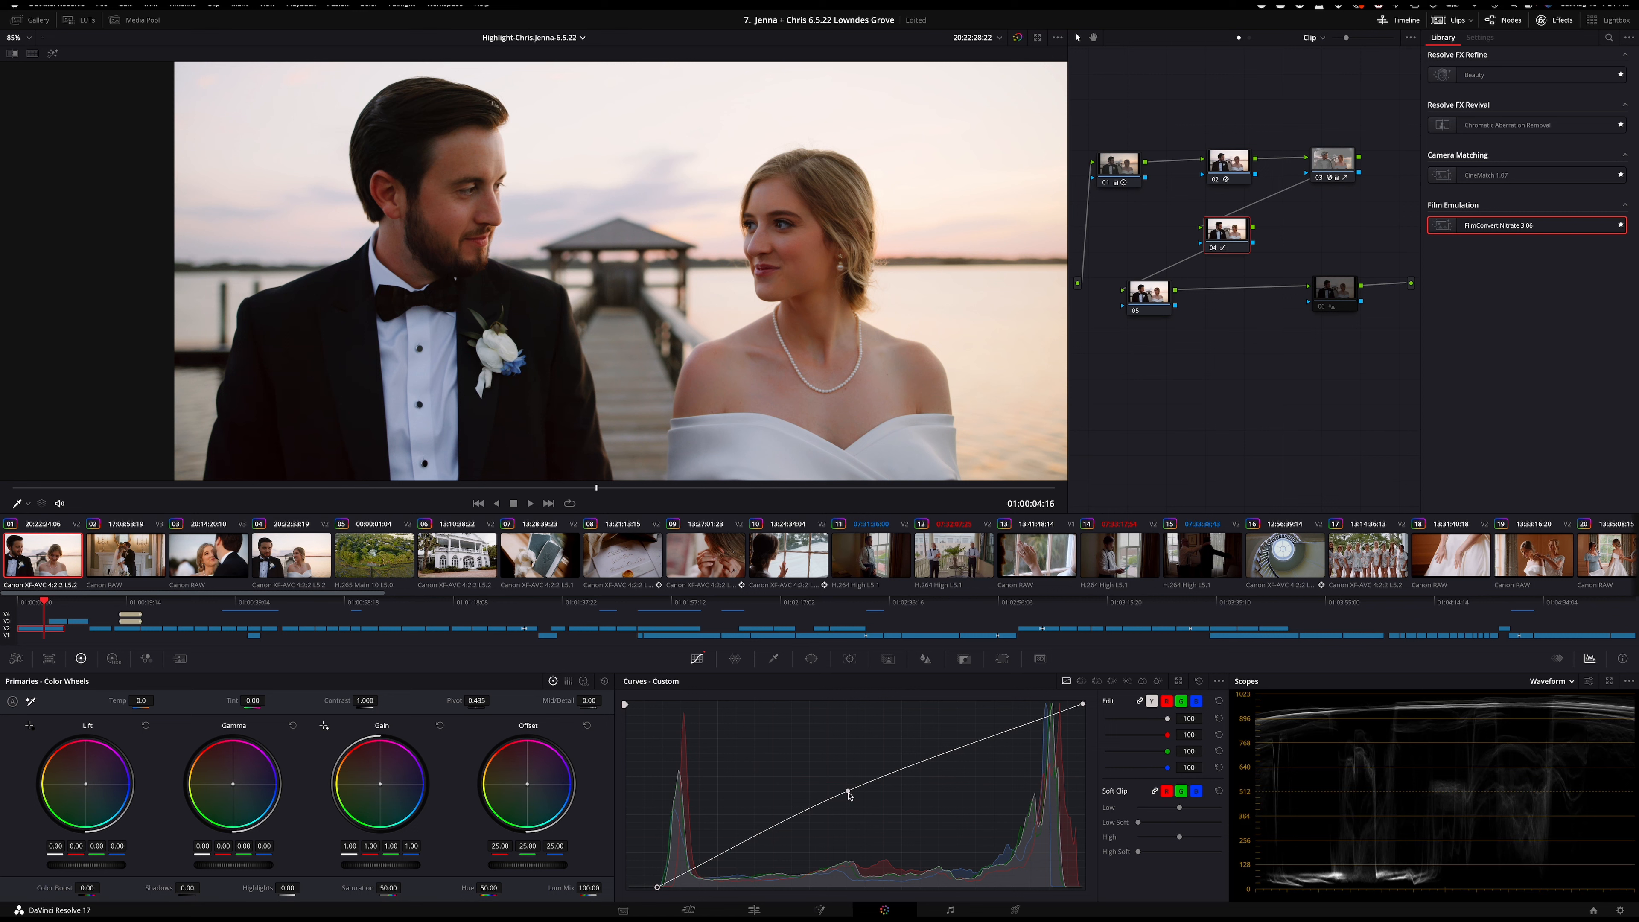
- Replace the midpoint of node 04's custom curve with a new slightly raised point, and inspect the midtones and shadows up close
{"action": "right_click", "coordinate": [848, 791]}
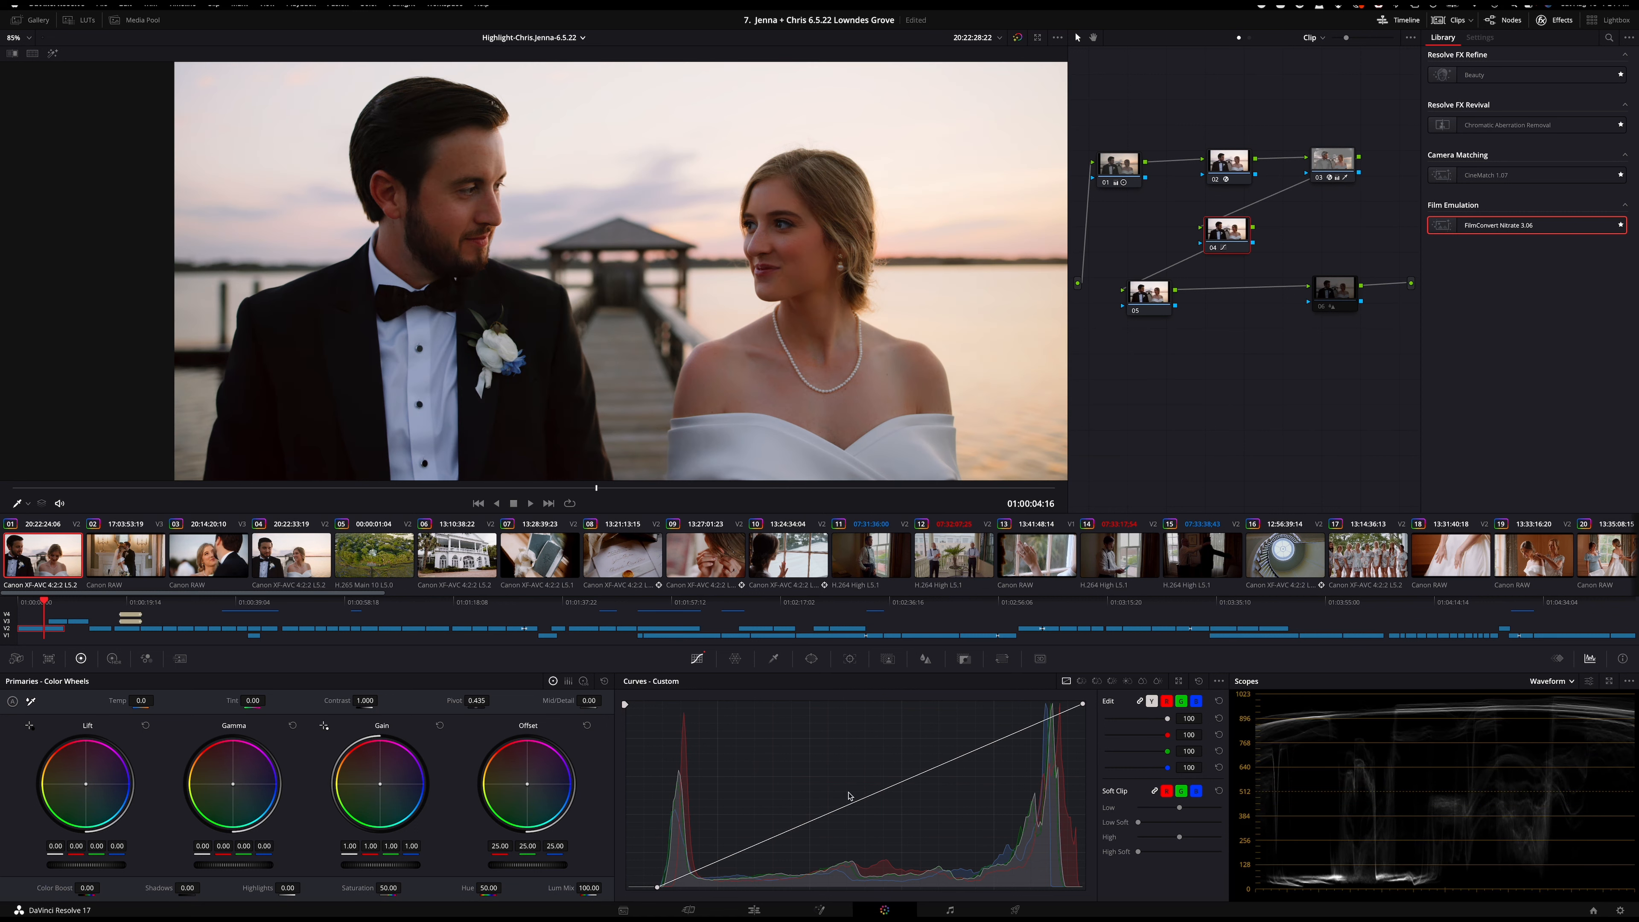
{"action": "left_click", "coordinate": [863, 798]}
{"action": "left_click_drag", "start_coordinate": [863, 798], "coordinate": [858, 789]}
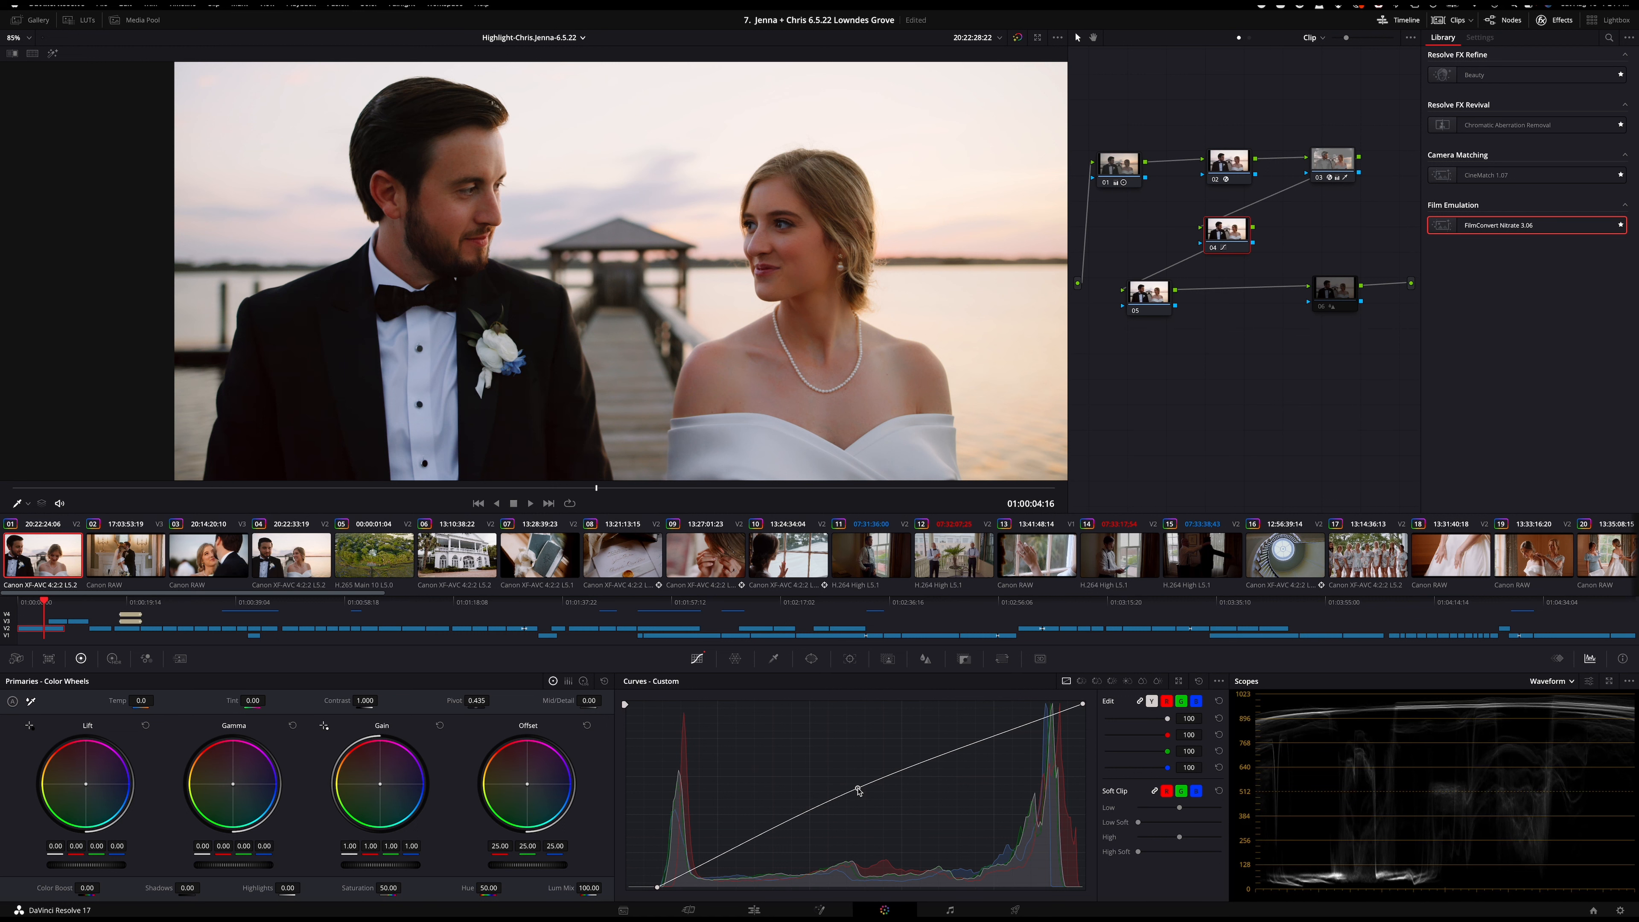
{"action": "scroll", "coordinate": [551, 331], "scroll_direction": "up", "scroll_amount": 10}
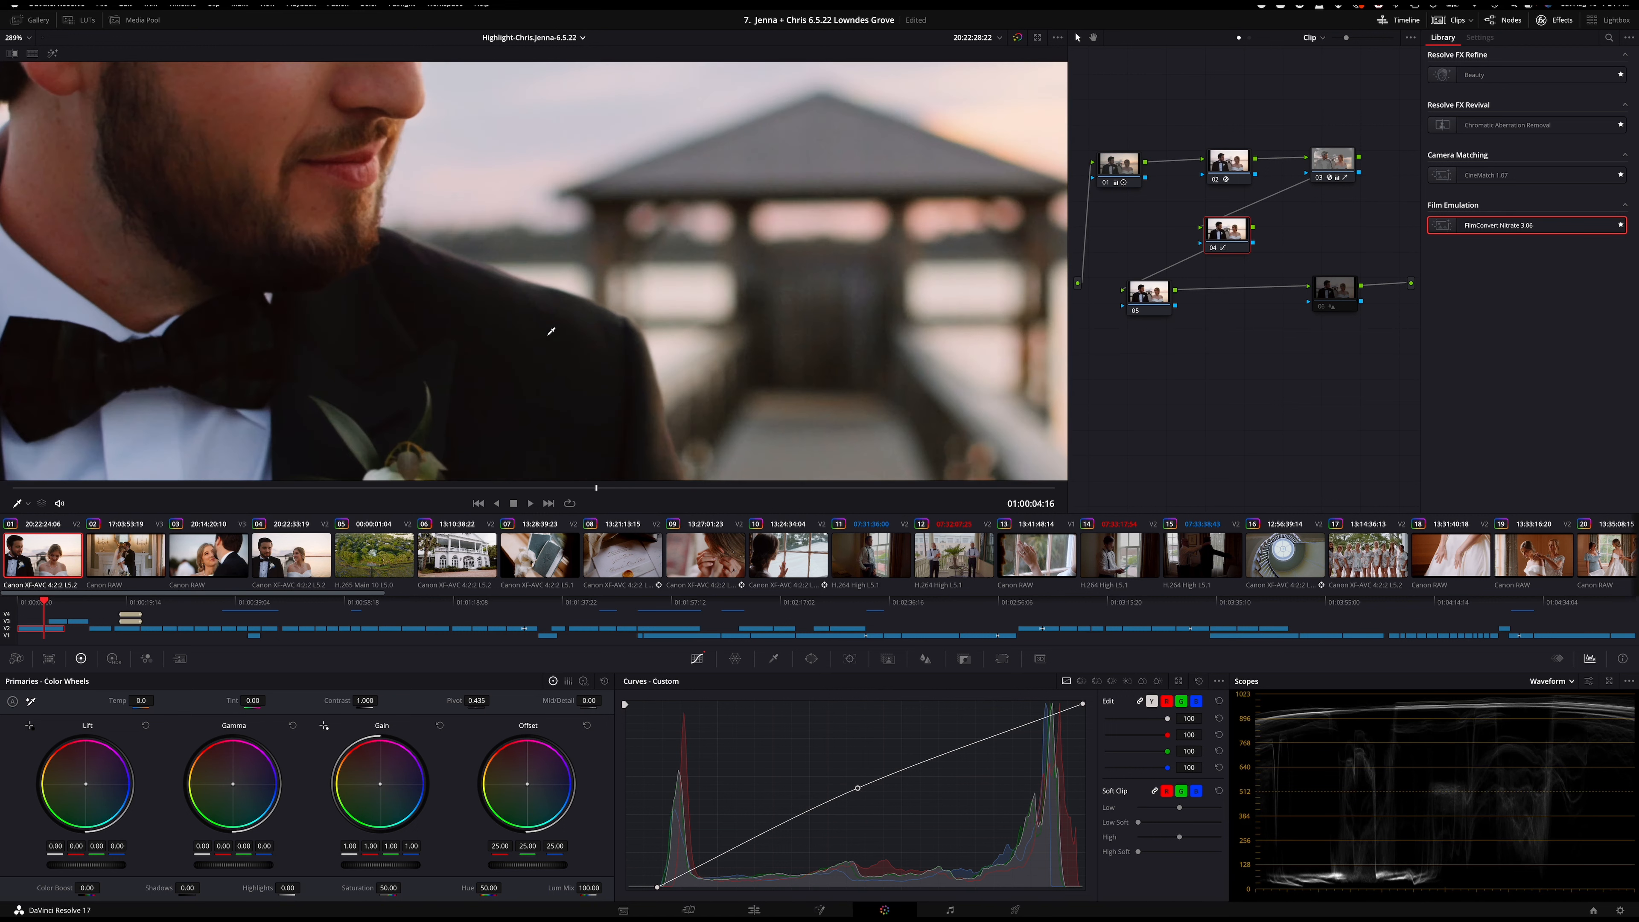
{"action": "left_click_drag", "start_coordinate": [547, 337], "coordinate": [668, 160]}
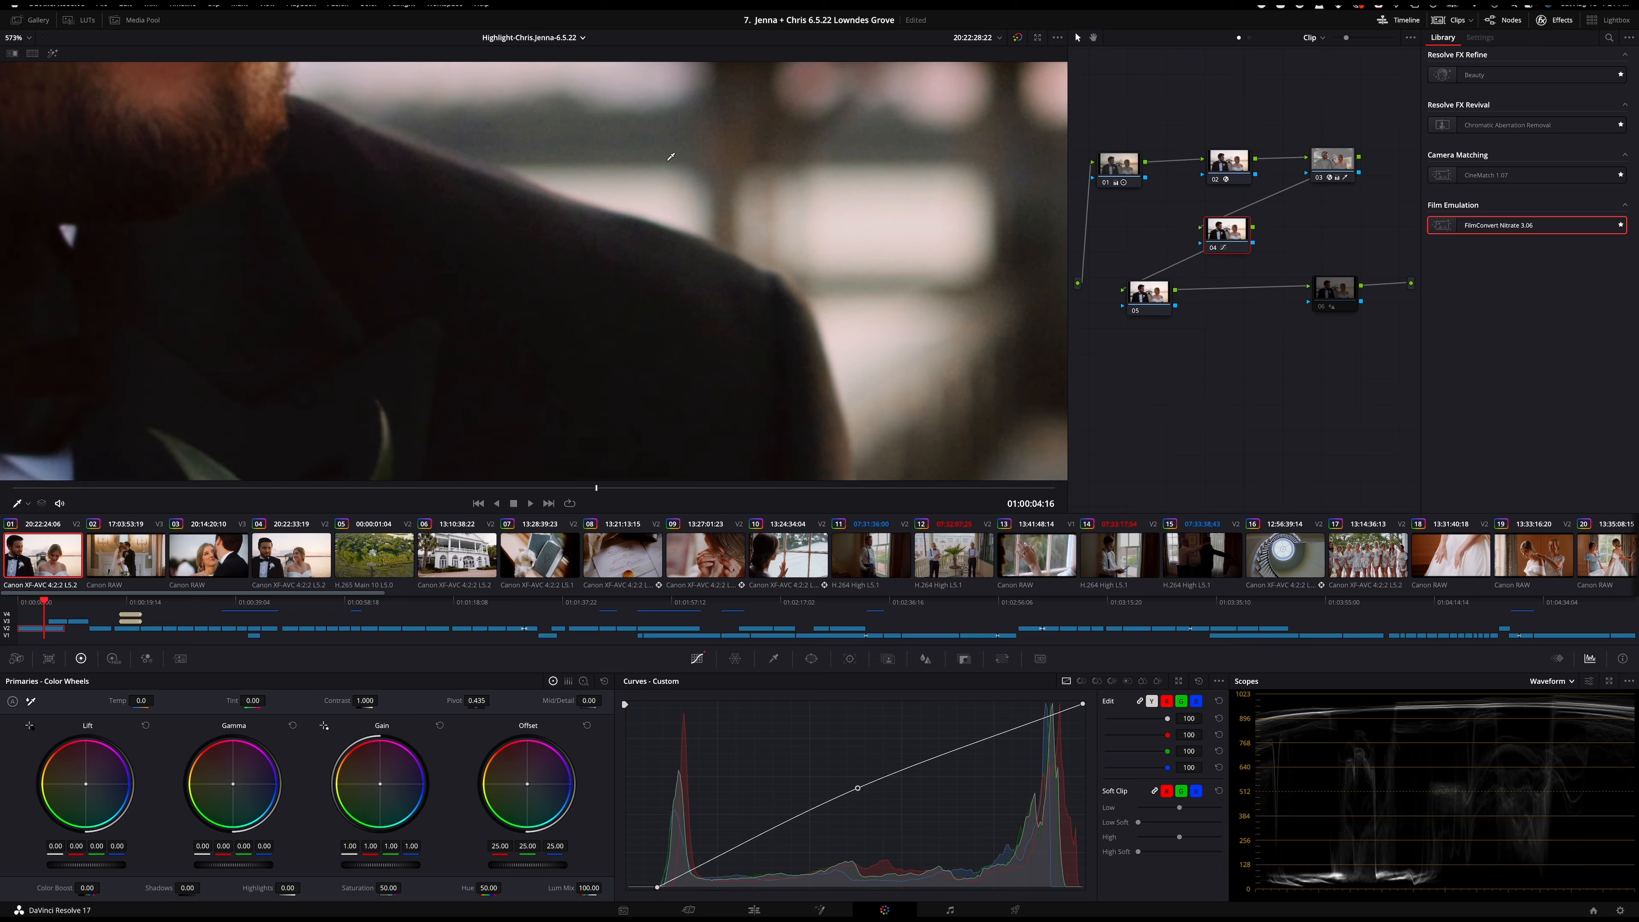
{"action": "scroll", "coordinate": [673, 276], "scroll_direction": "down", "scroll_amount": 6}
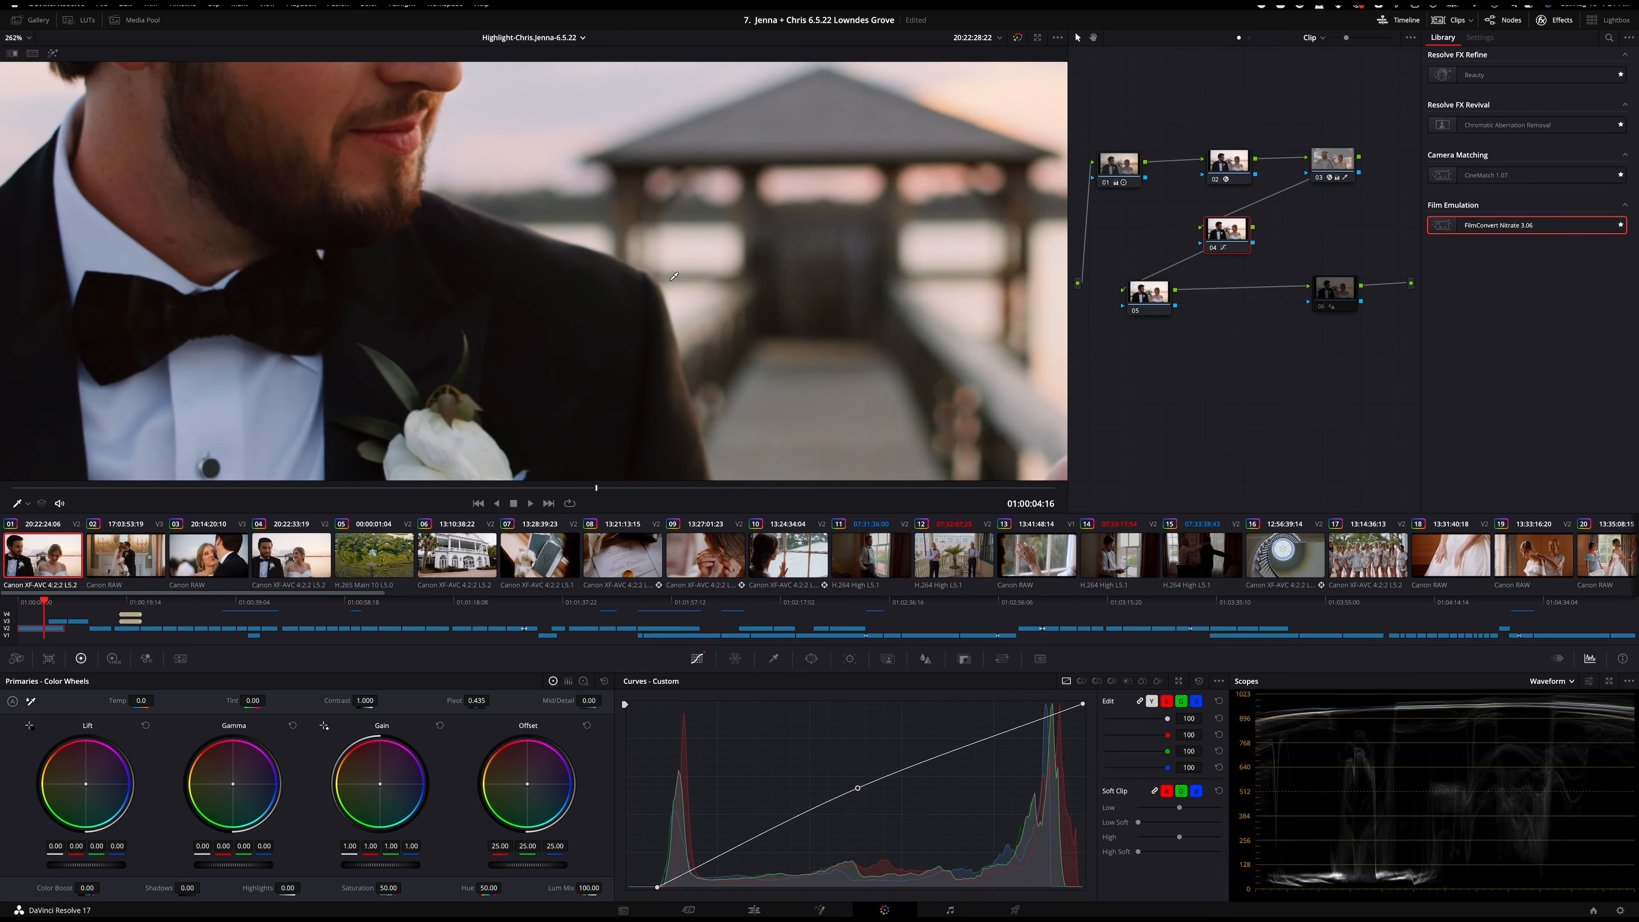
{"action": "scroll", "coordinate": [673, 276], "scroll_direction": "down", "scroll_amount": 4}
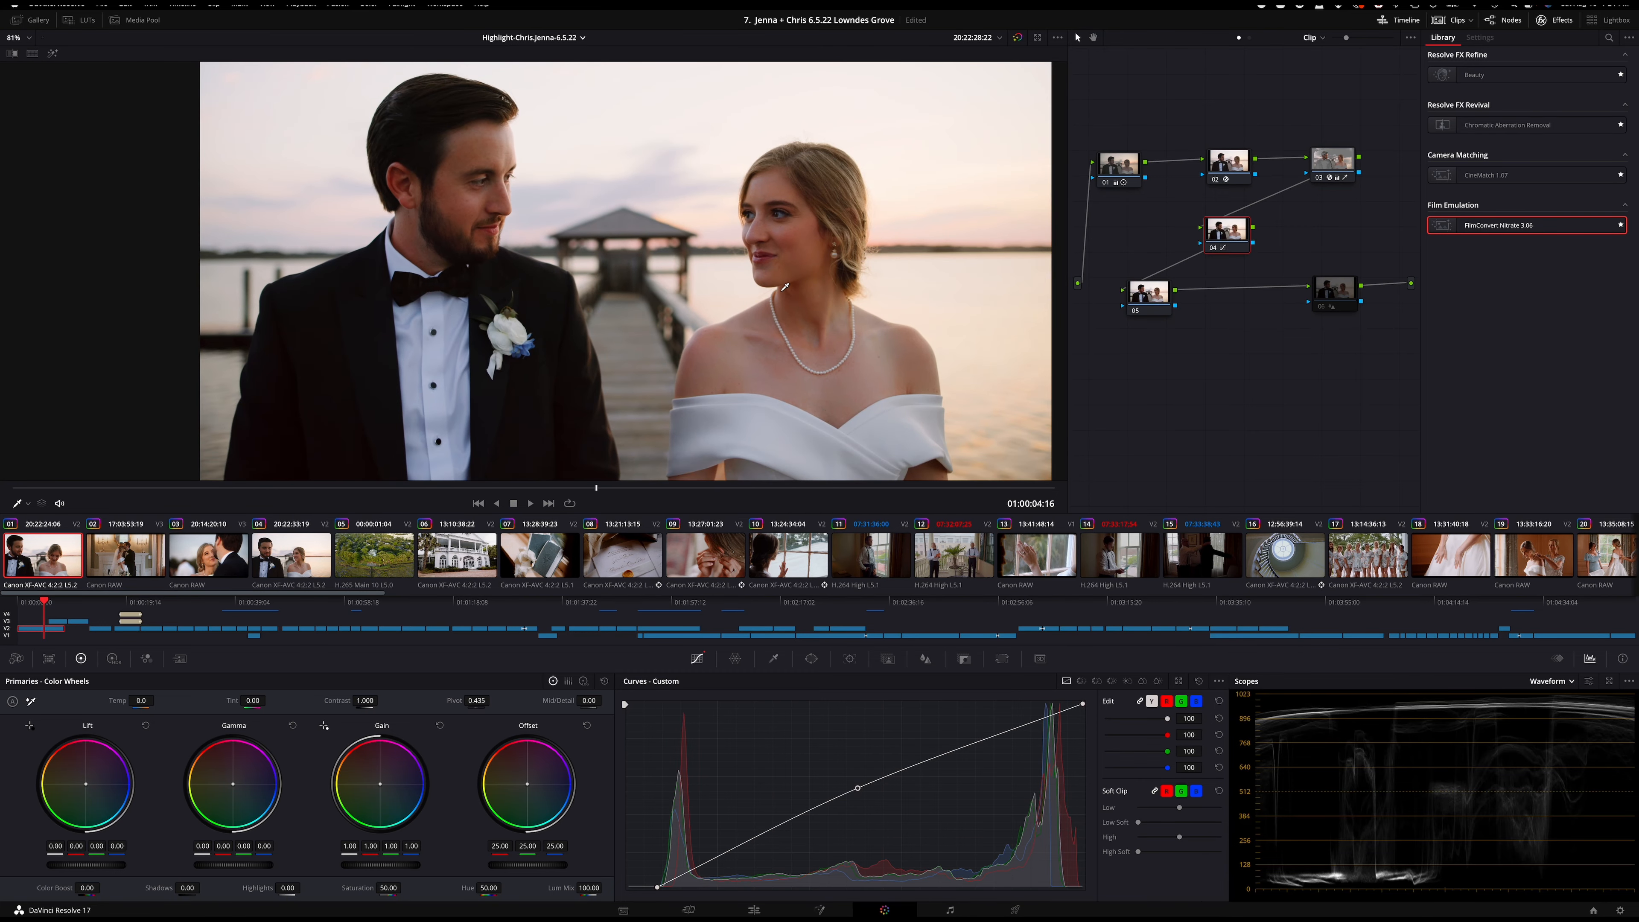
{"action": "scroll", "coordinate": [799, 287], "scroll_direction": "down", "scroll_amount": 2}
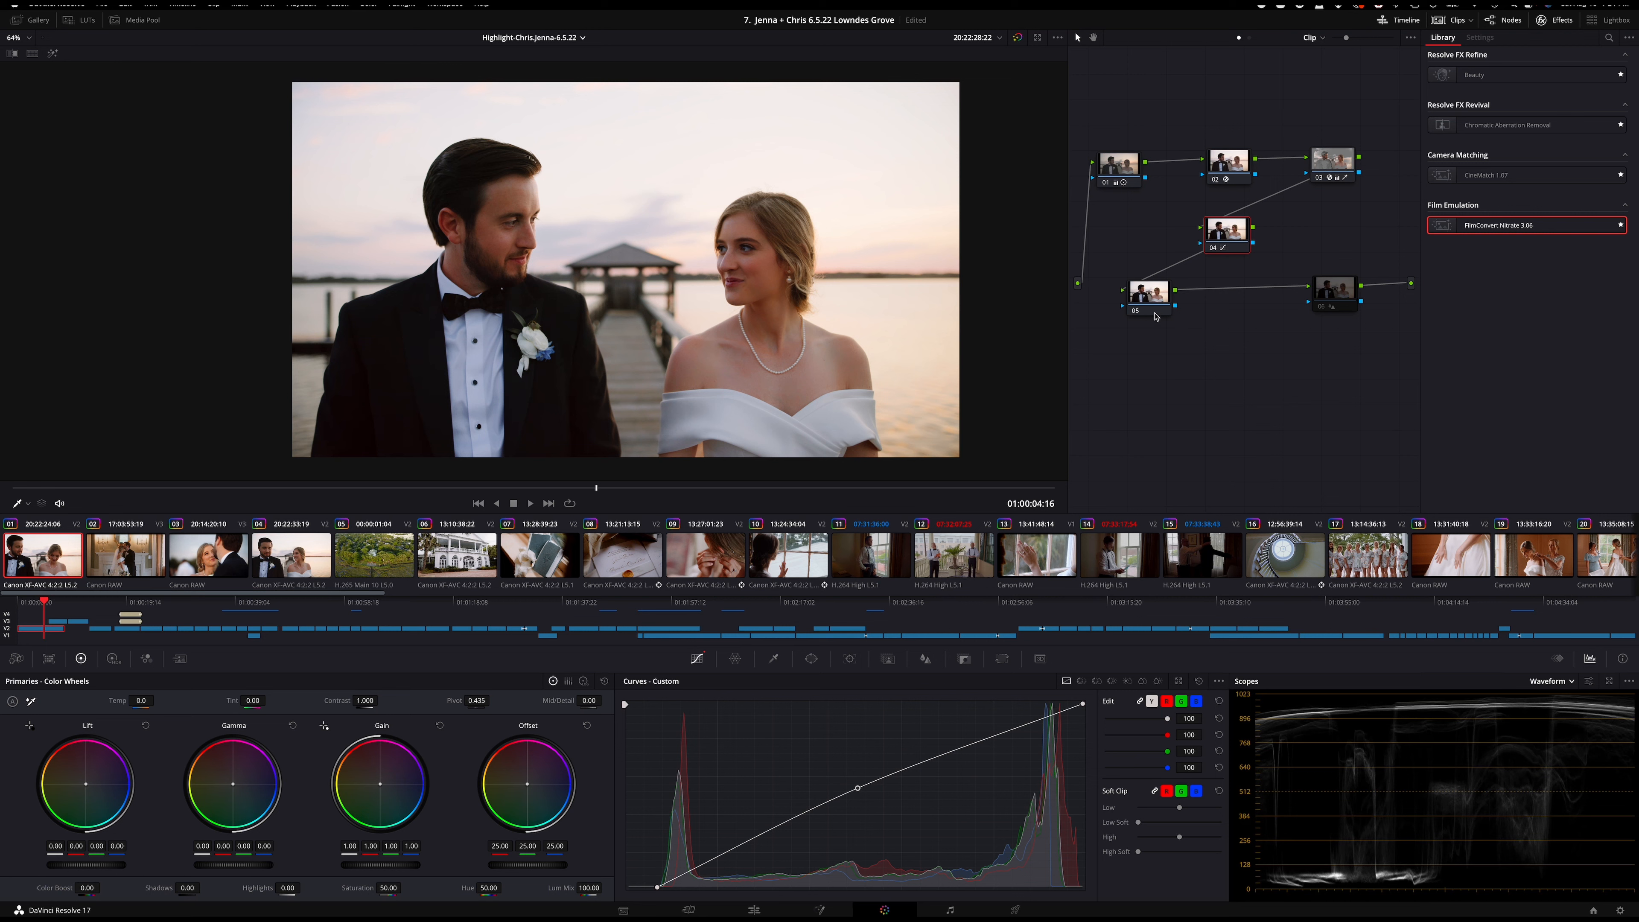
{"action": "scroll", "coordinate": [850, 270], "scroll_direction": "up", "scroll_amount": 1}
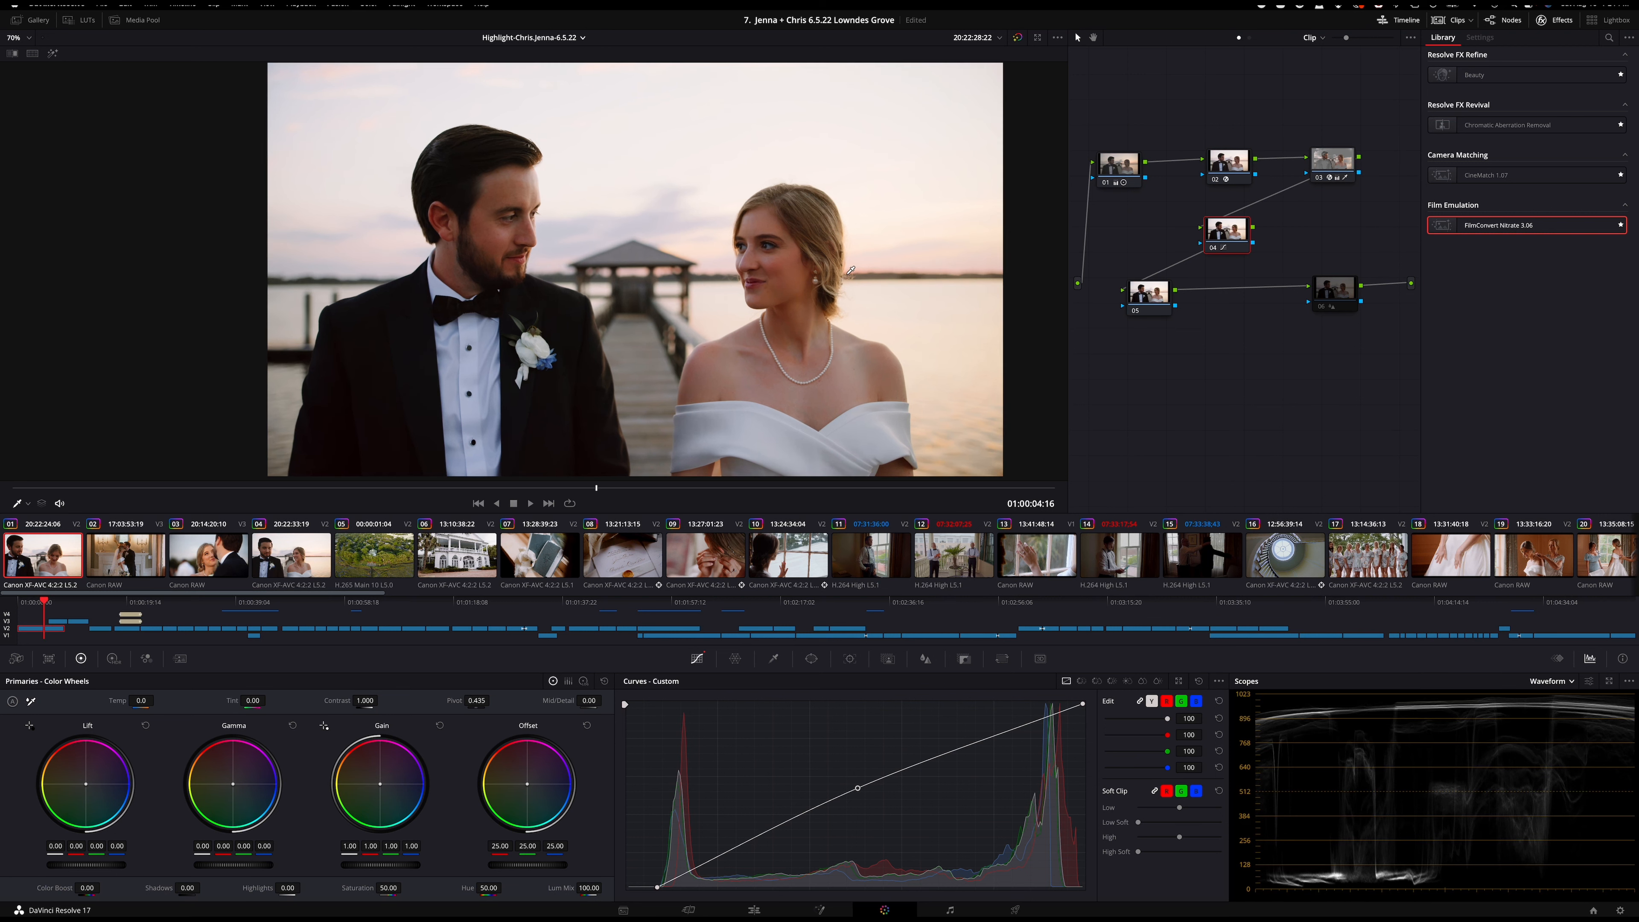
- Save the project and enable node 06, with its Blur settings shown
{"action": "key", "text": "ctrl+s"}
{"action": "left_click", "coordinate": [1348, 296]}
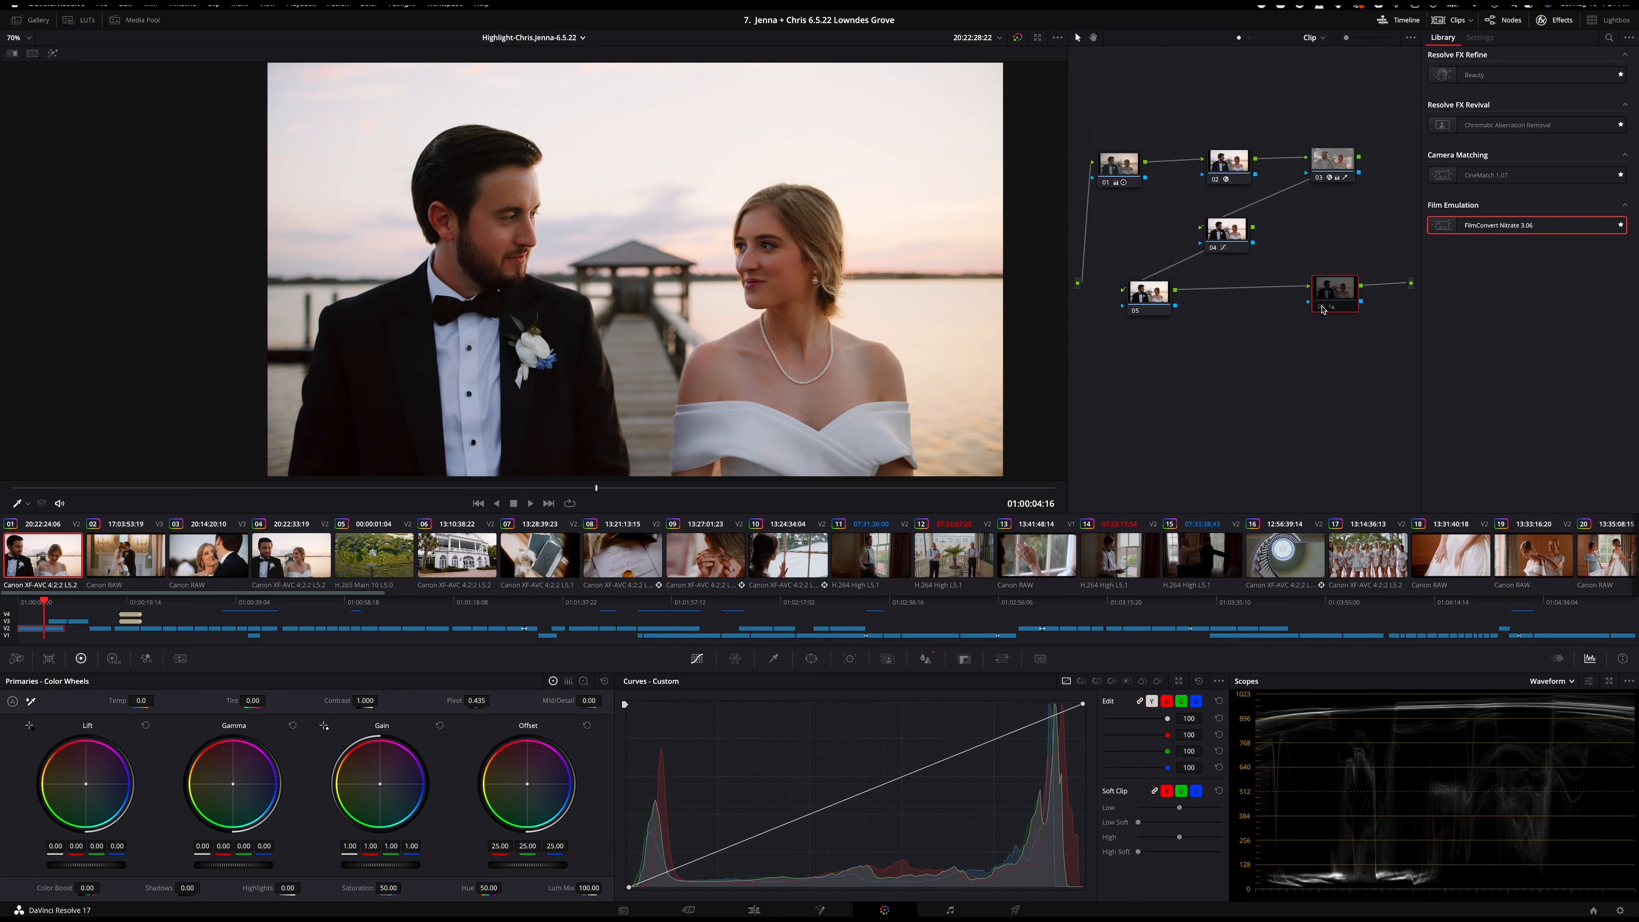
{"action": "left_click", "coordinate": [926, 658]}
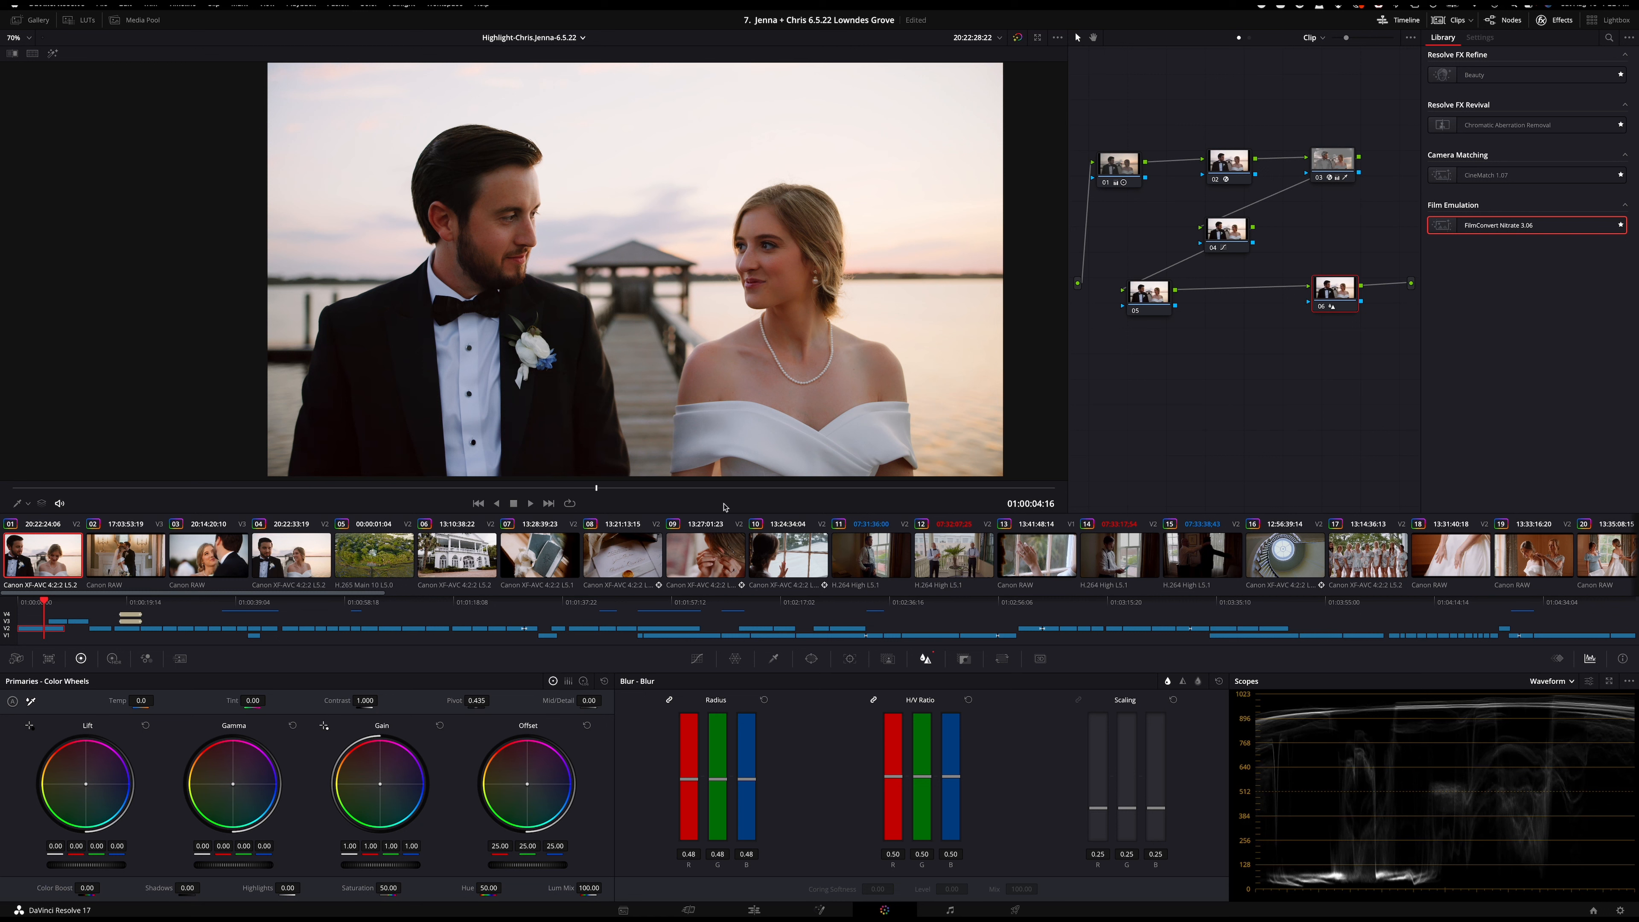
- Grab a still of the graded frame into the Stills 1 album of the gallery, and hide the gallery again
{"action": "left_click", "coordinate": [33, 19]}
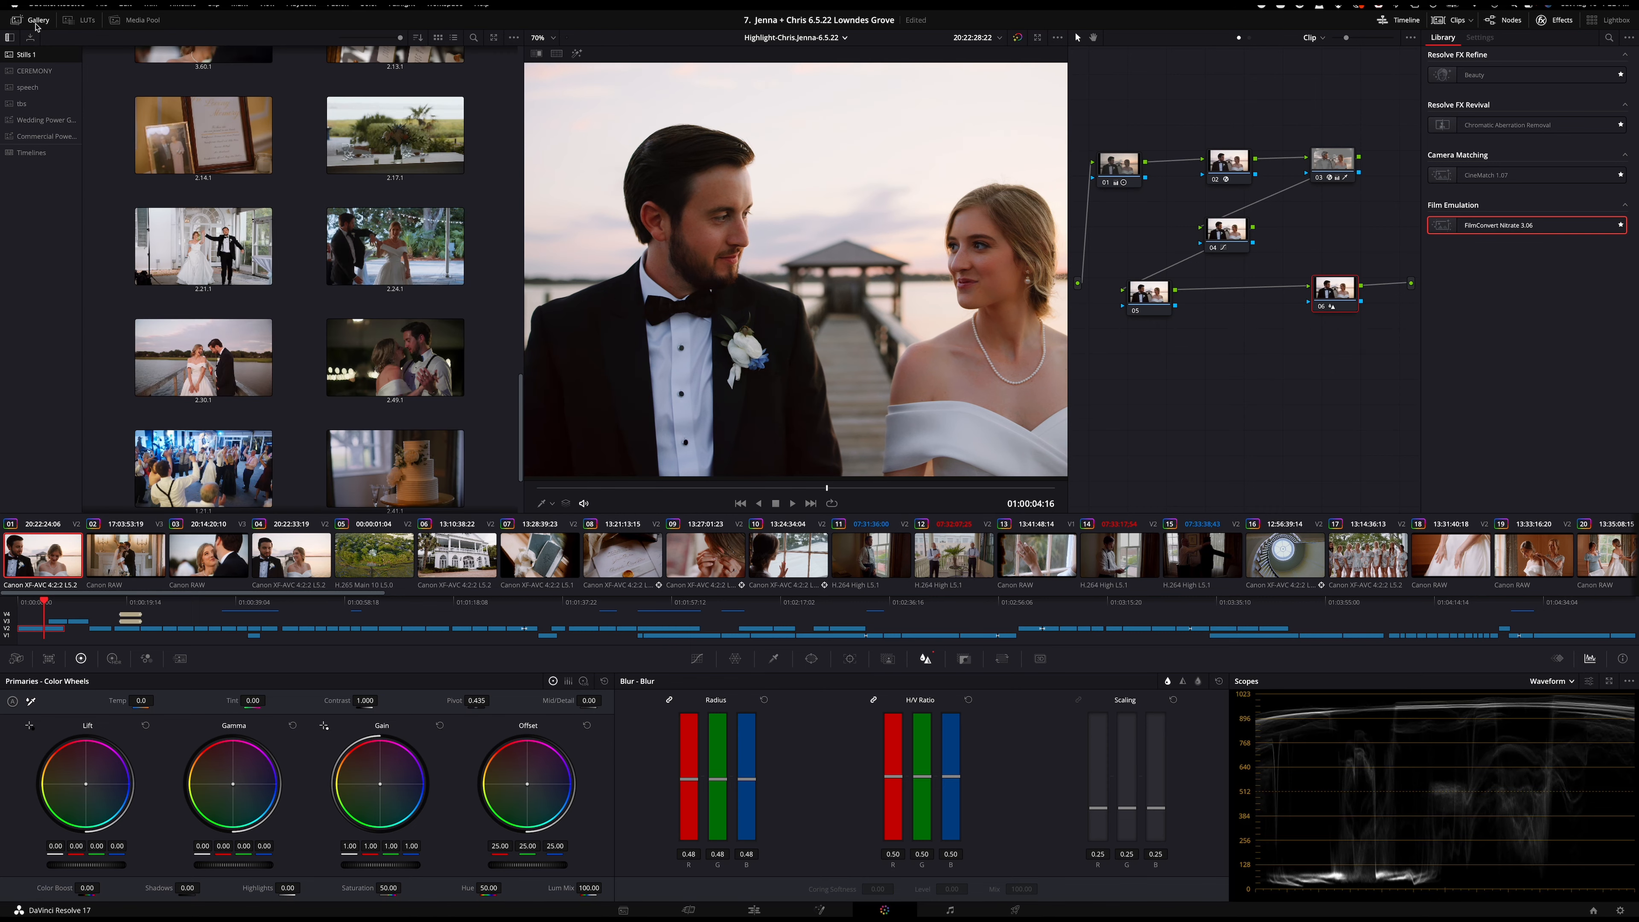
{"action": "right_click", "coordinate": [796, 210]}
{"action": "left_click", "coordinate": [821, 215]}
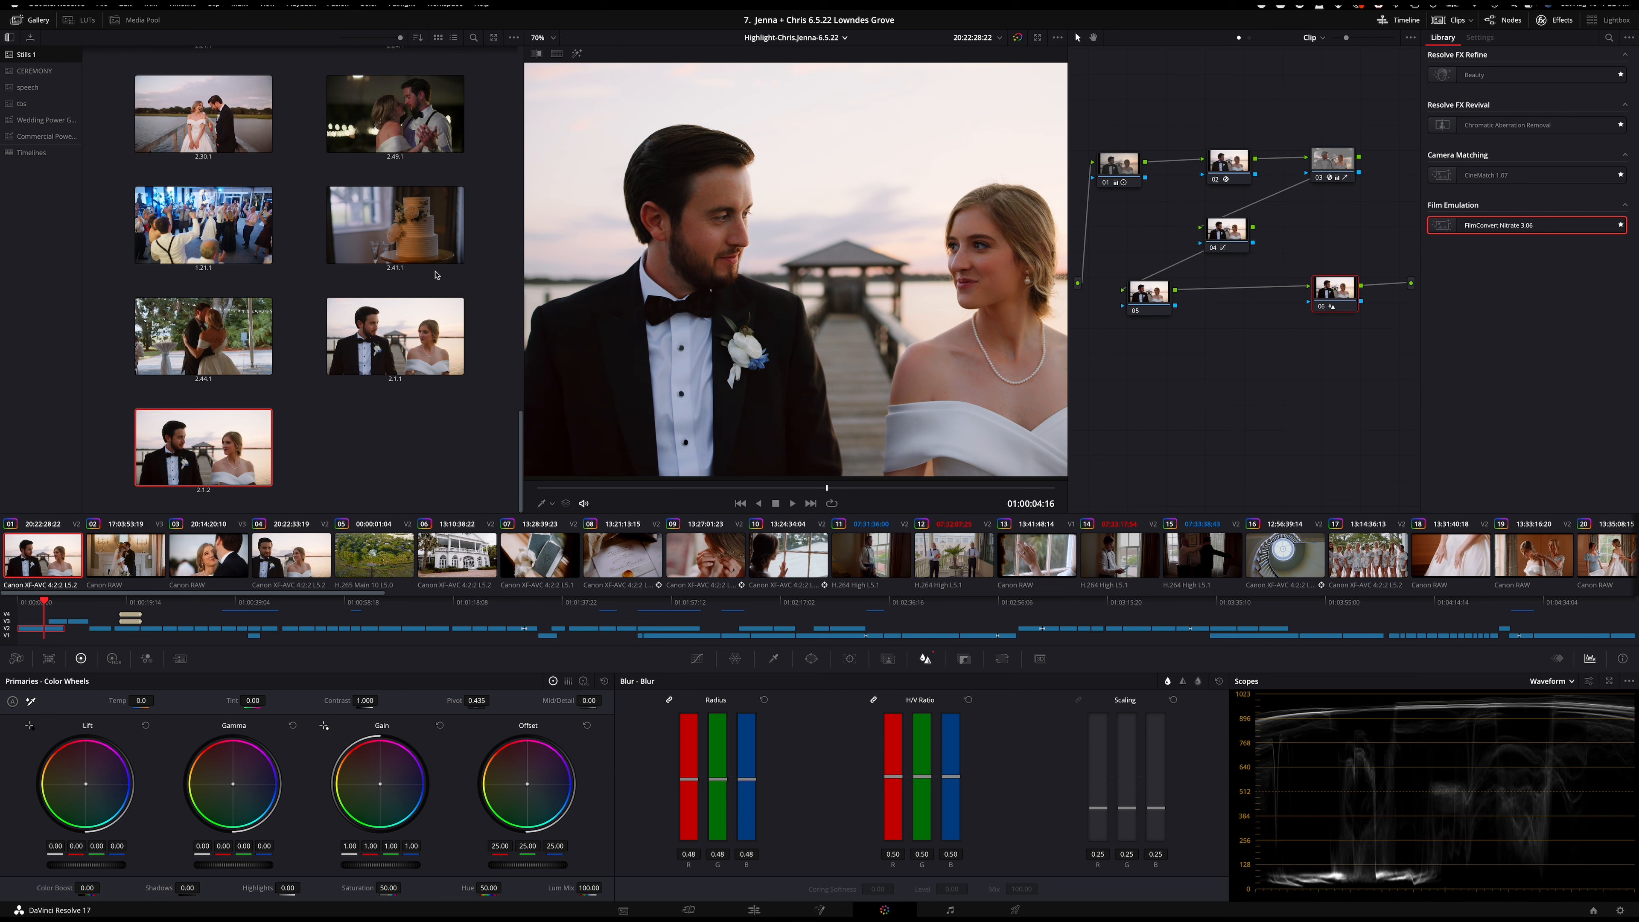
{"action": "scroll", "coordinate": [765, 264], "scroll_direction": "down", "scroll_amount": 2}
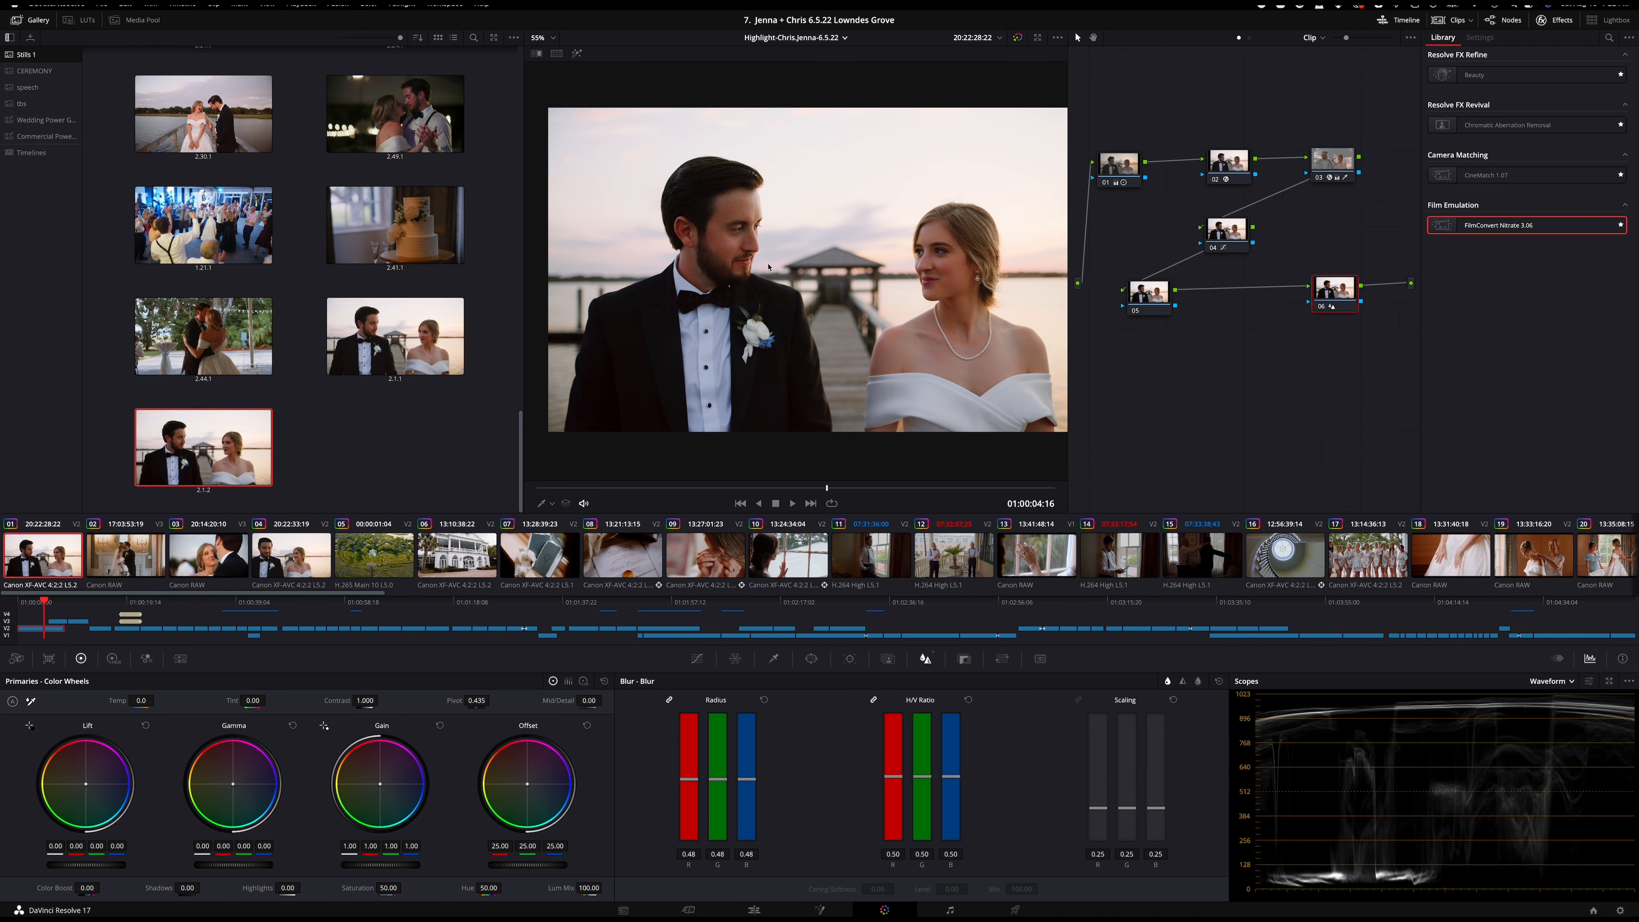
{"action": "left_click", "coordinate": [34, 20]}
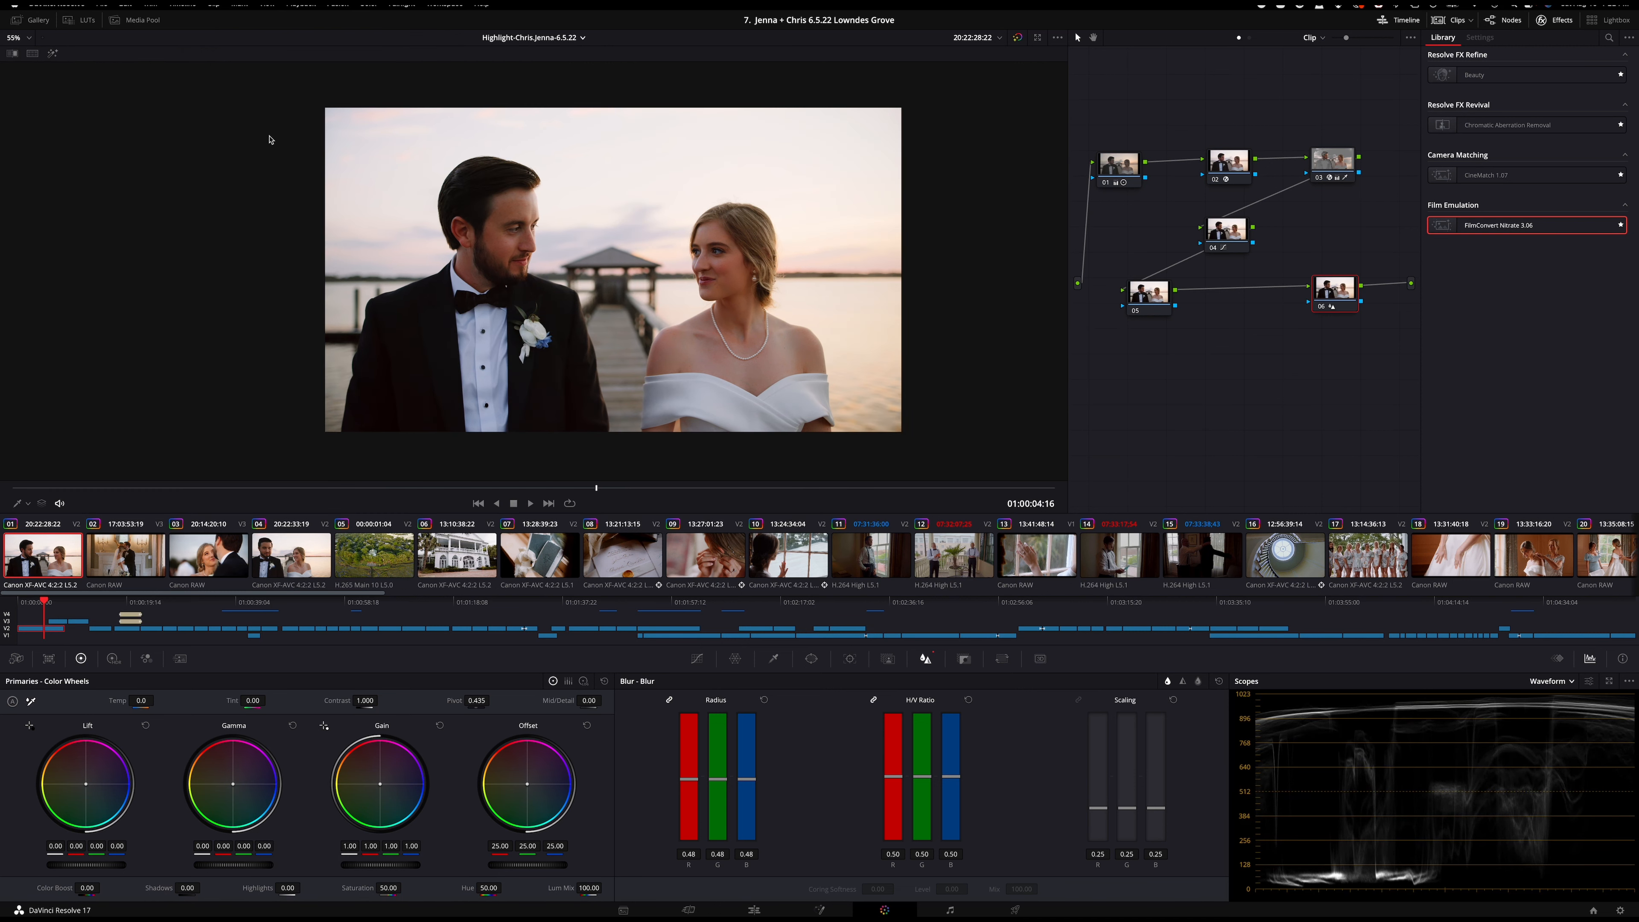
- Examine the finished grade of the couple's frame in the viewer and in full screen
{"action": "scroll", "coordinate": [660, 198], "scroll_direction": "up", "scroll_amount": 1}
{"action": "scroll", "coordinate": [661, 198], "scroll_direction": "up", "scroll_amount": 1}
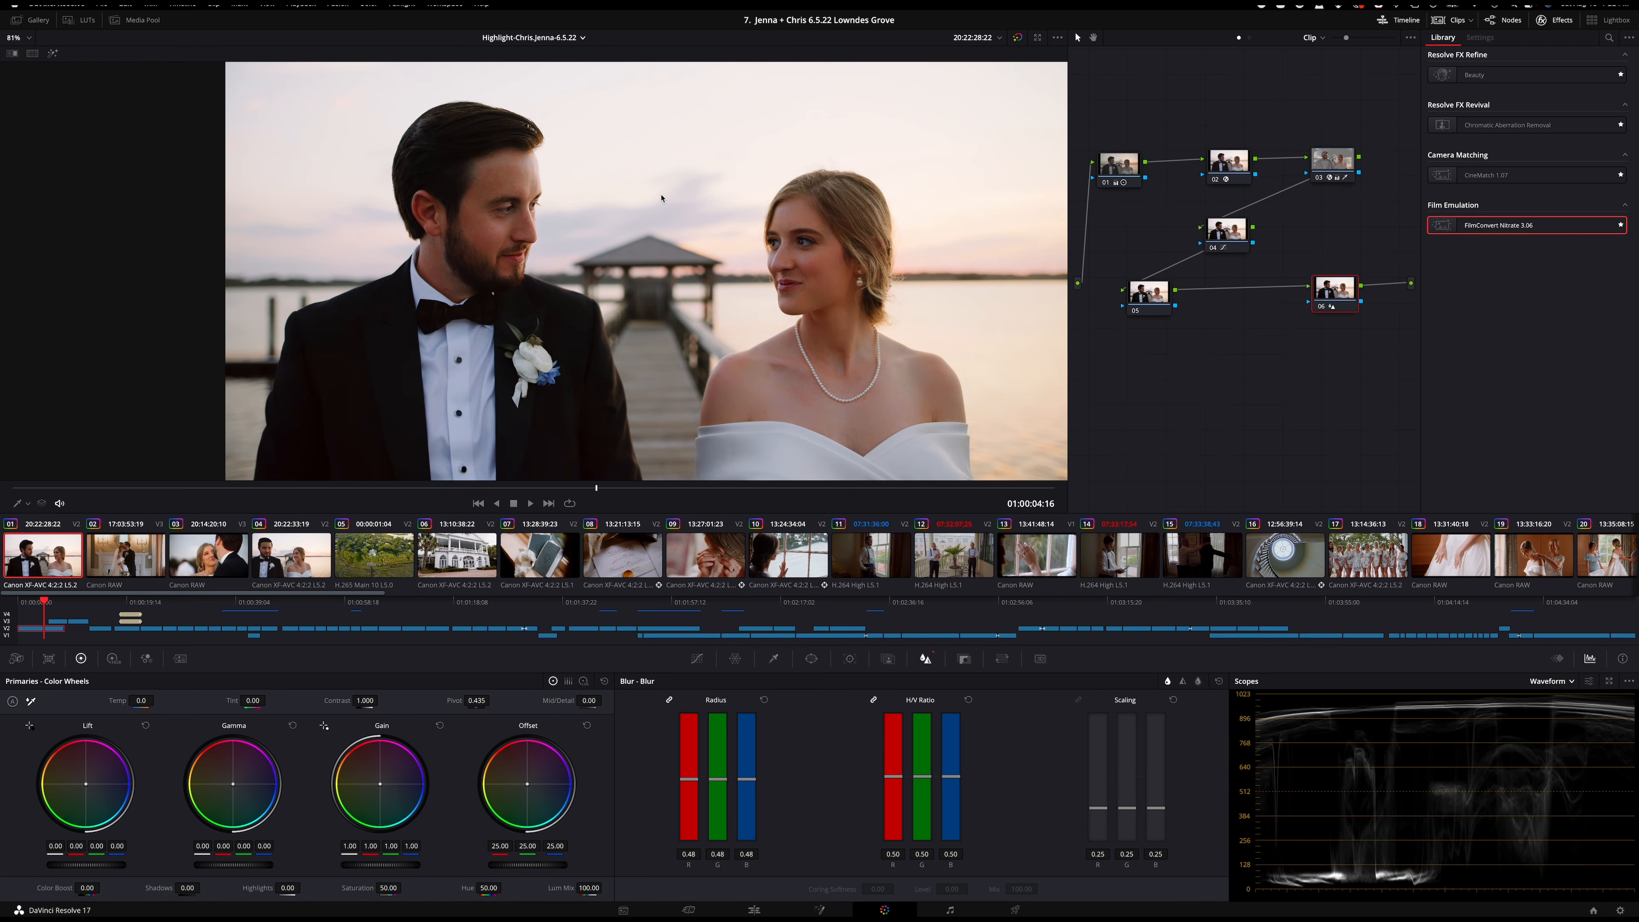
{"action": "scroll", "coordinate": [660, 198], "scroll_direction": "up", "scroll_amount": 1}
{"action": "scroll", "coordinate": [661, 197], "scroll_direction": "down", "scroll_amount": 1}
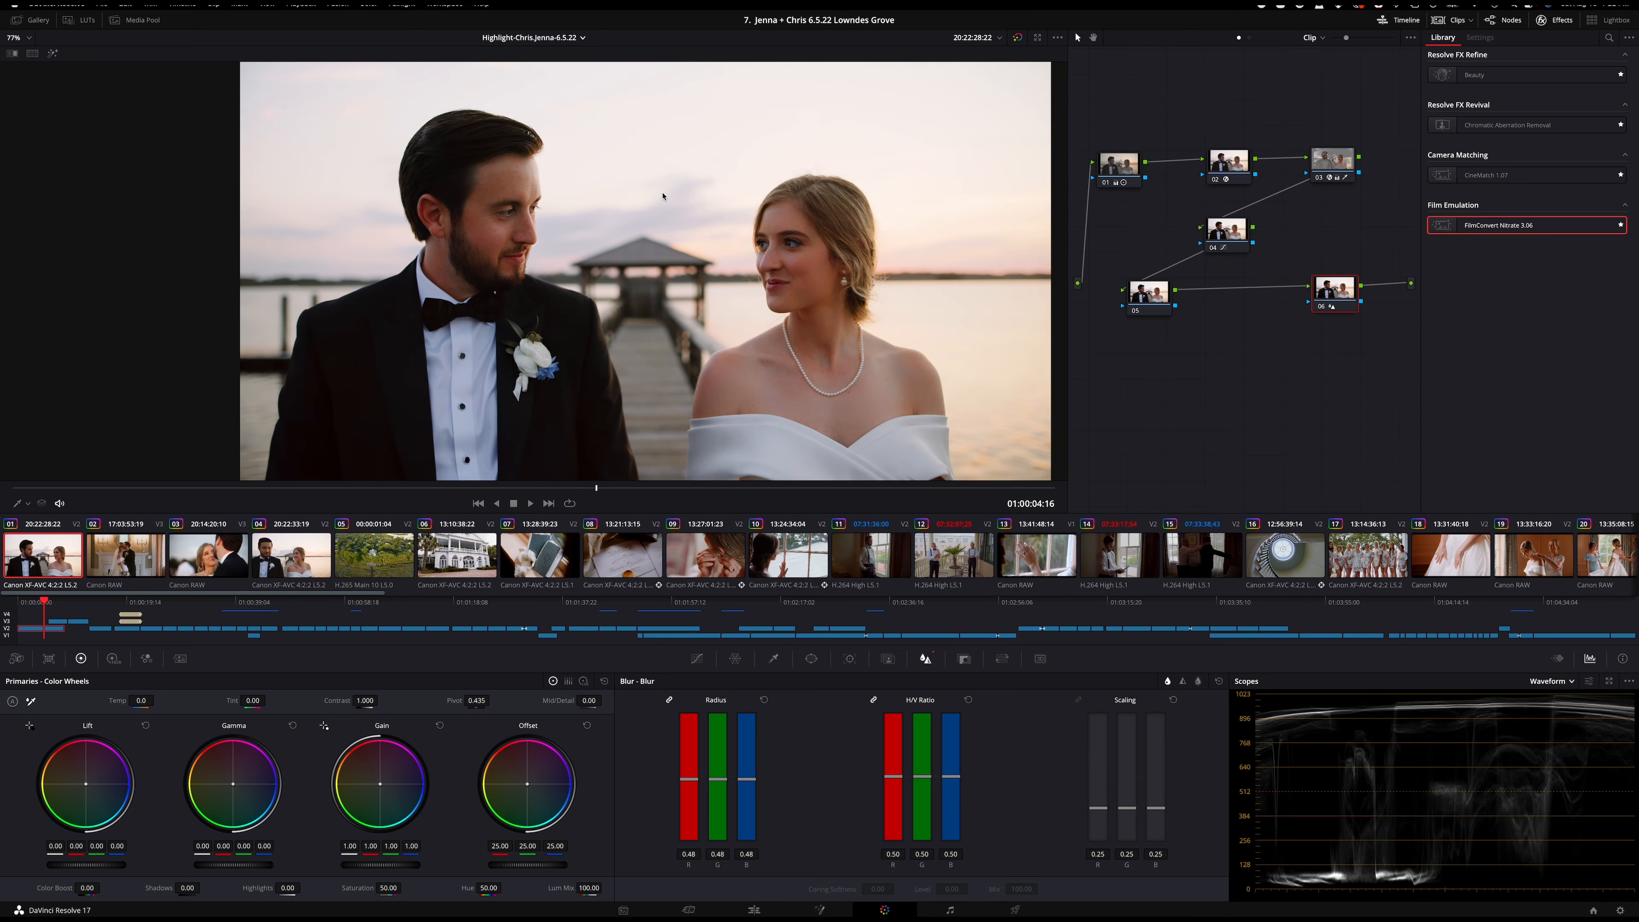
{"action": "key", "text": "super+f"}
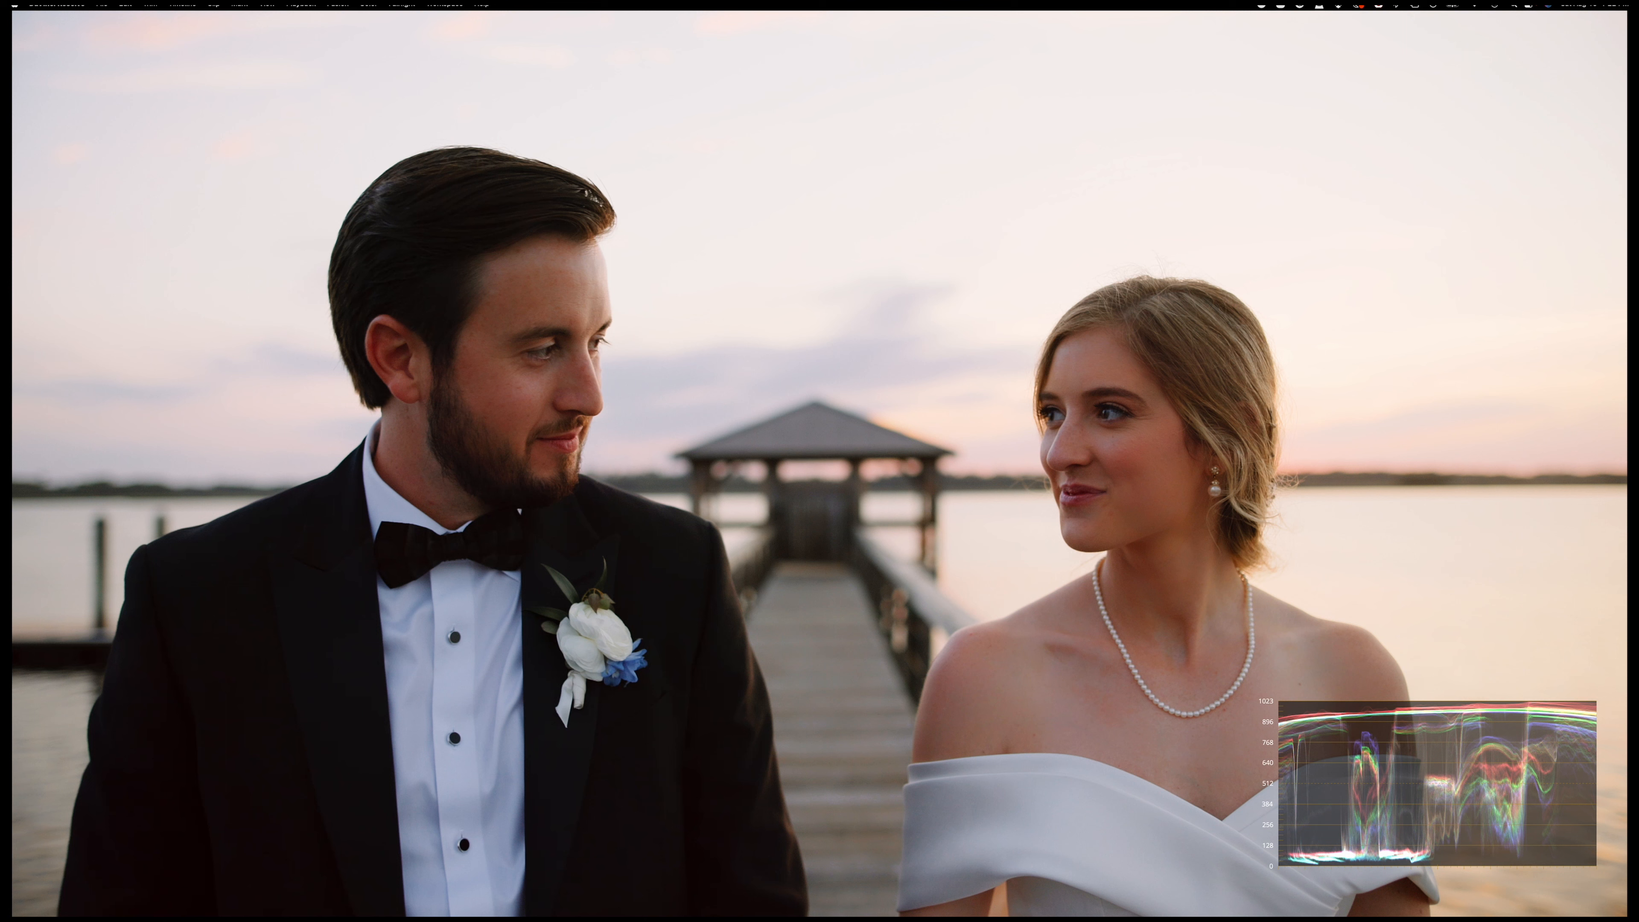
{"action": "key", "text": "Escape"}
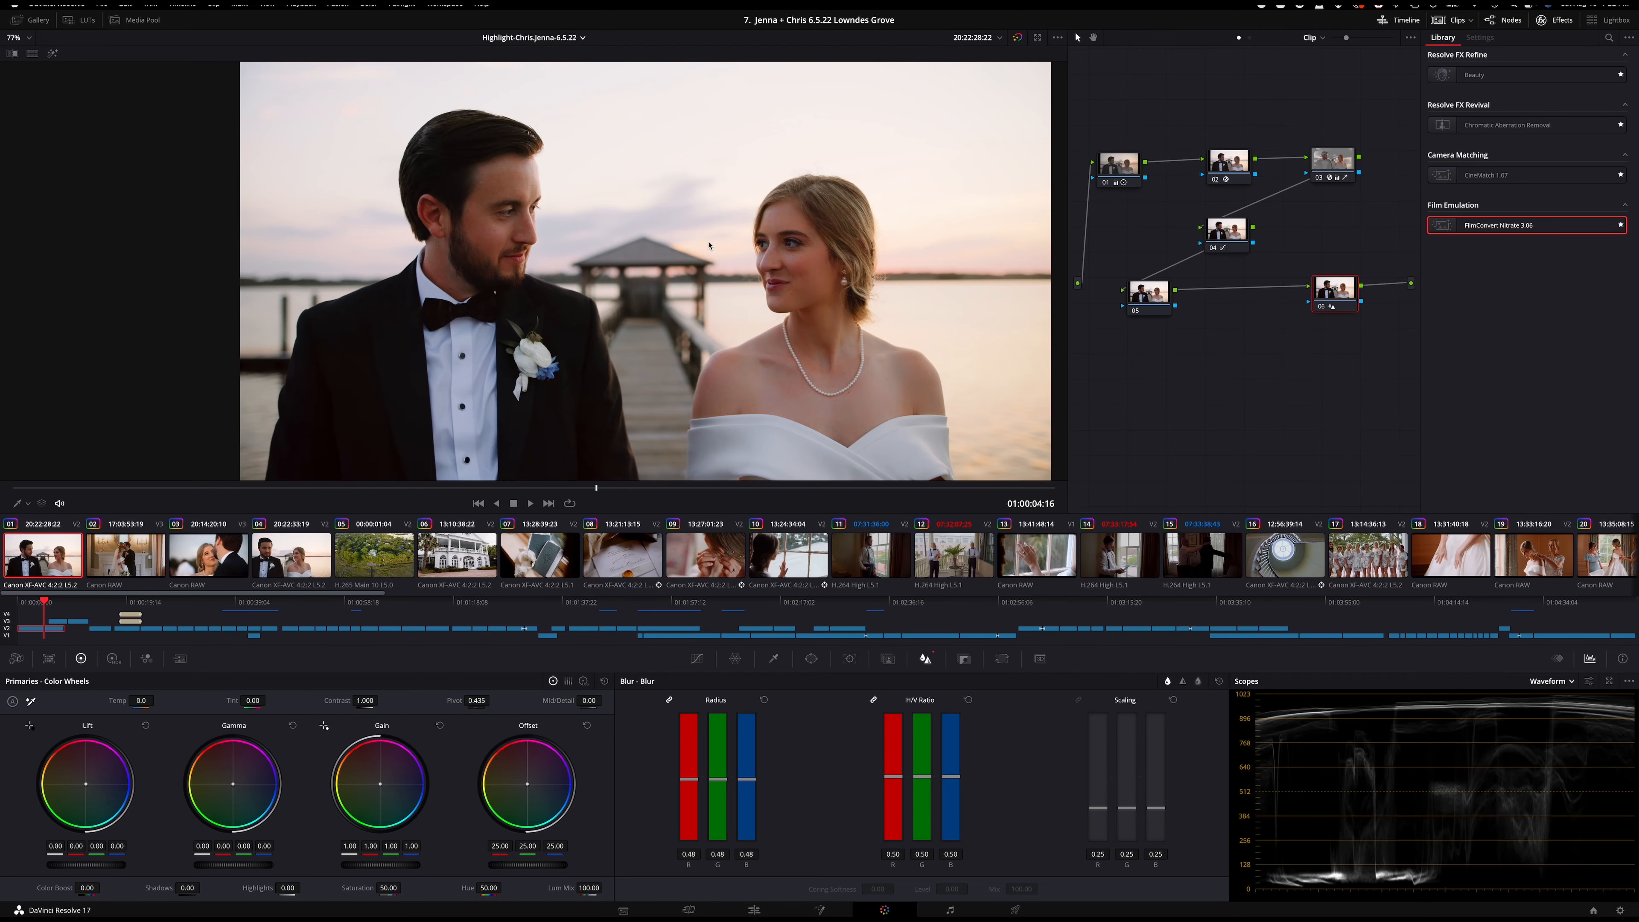
- Switch to the Edit page and play the highlight timeline from its start in full screen through the opening shots
{"action": "left_click", "coordinate": [755, 909]}
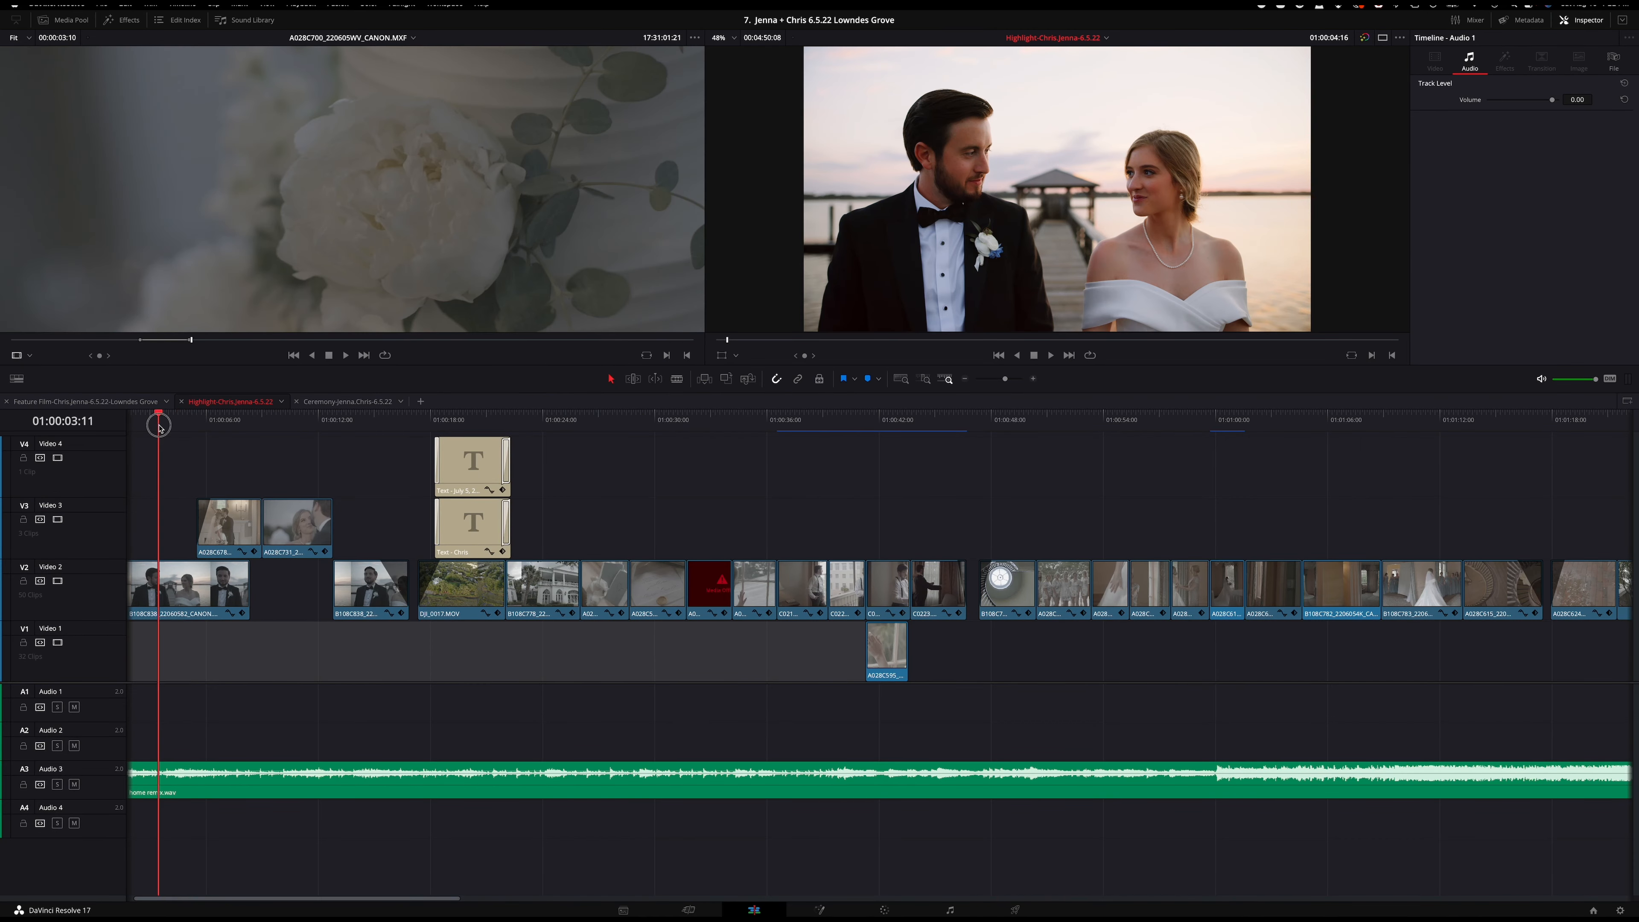
{"action": "key", "text": "Home"}
{"action": "key", "text": "super+f"}
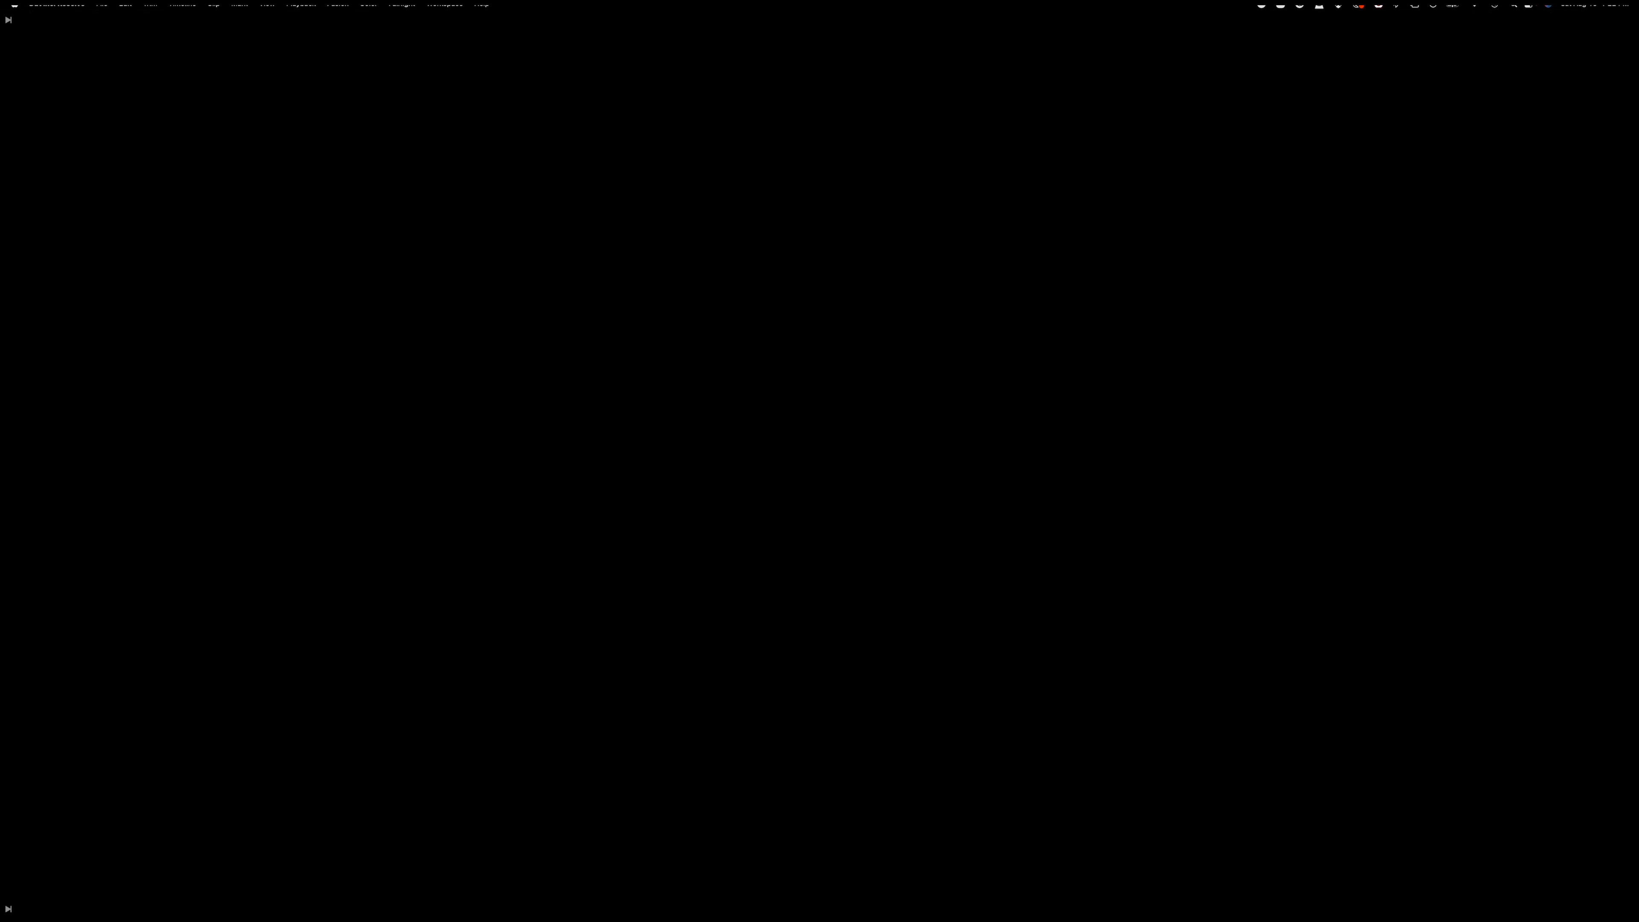
{"action": "key", "text": "space"}
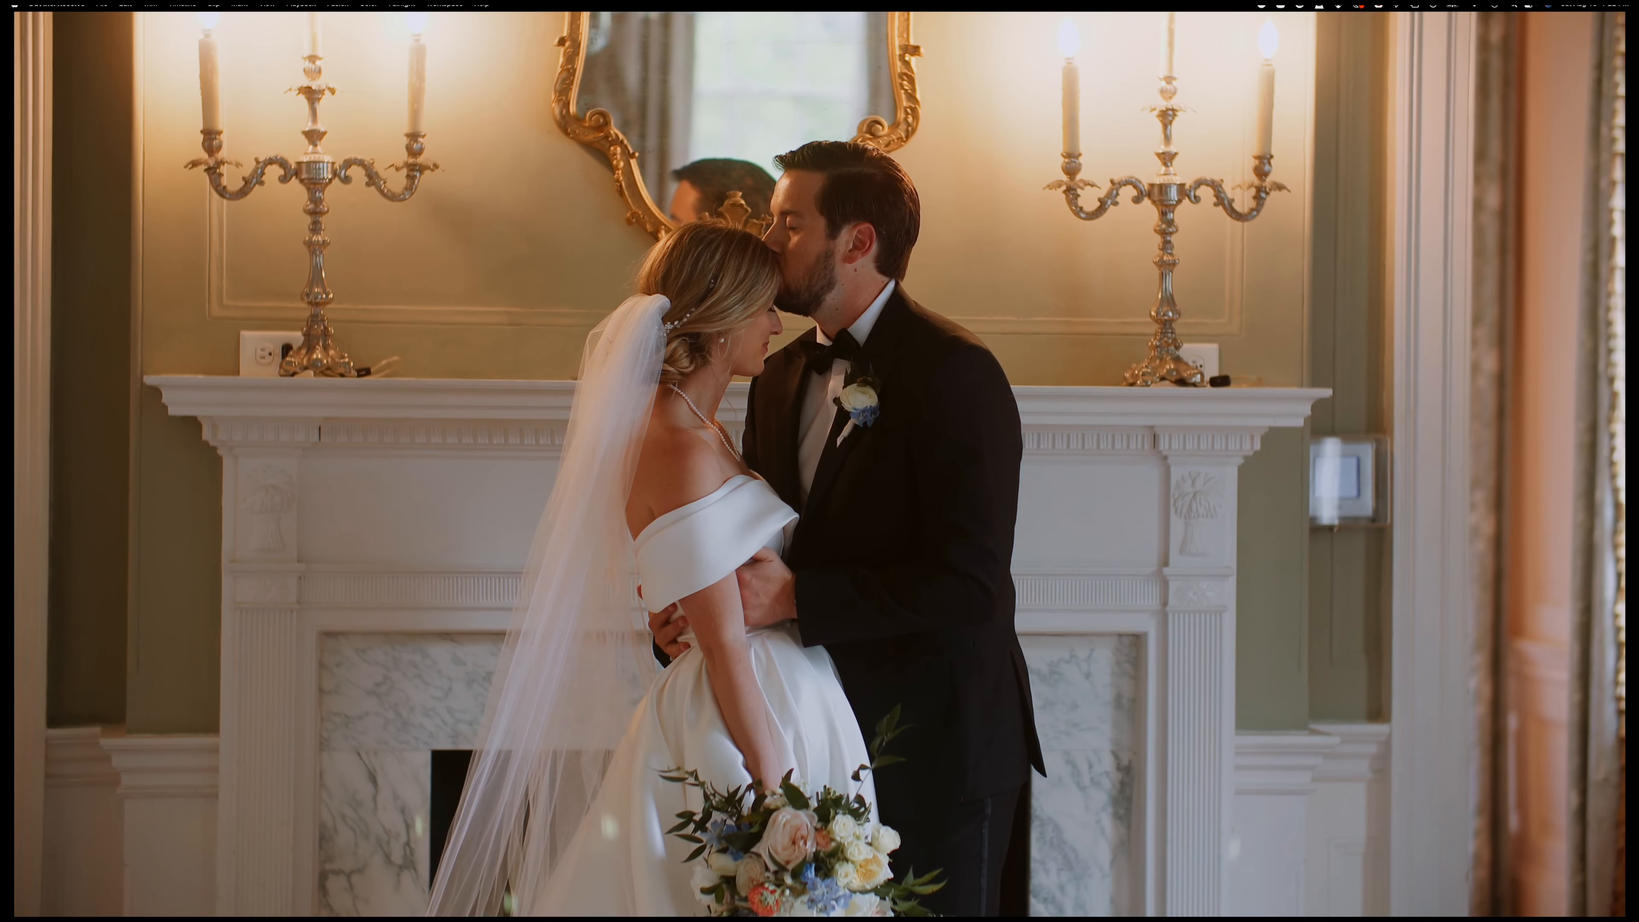
{"action": "key", "text": "Escape"}
{"action": "key", "text": "space"}
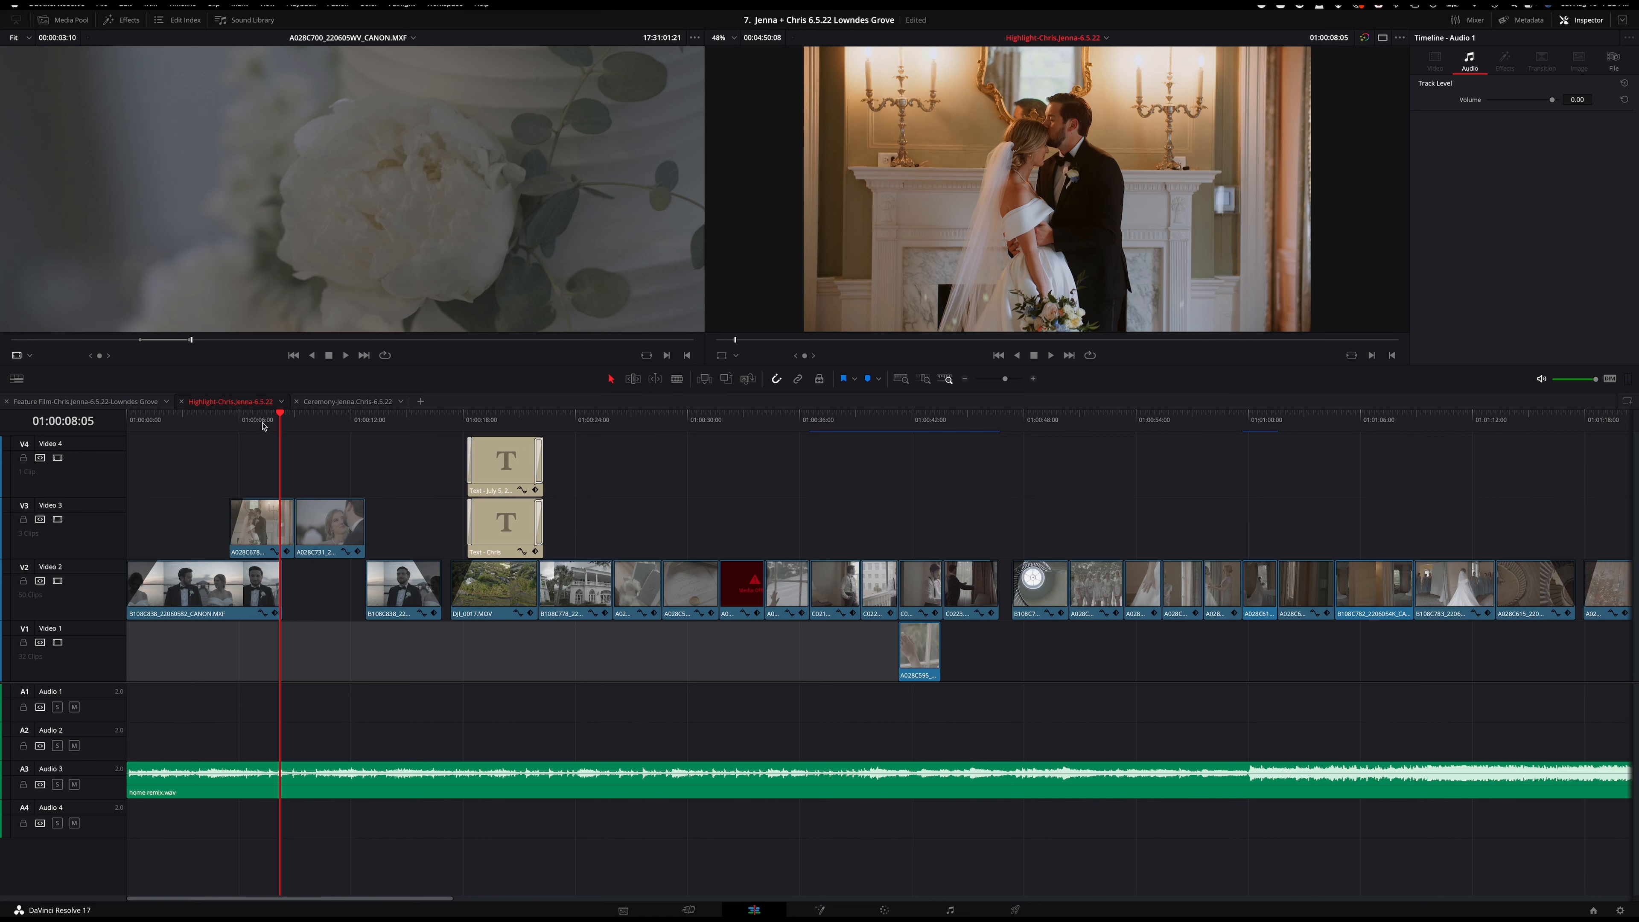
- Move the playhead to 01:00:15:20 on the second dock shot of the couple and return to the Color page
{"action": "left_click_drag", "start_coordinate": [281, 421], "coordinate": [423, 423]}
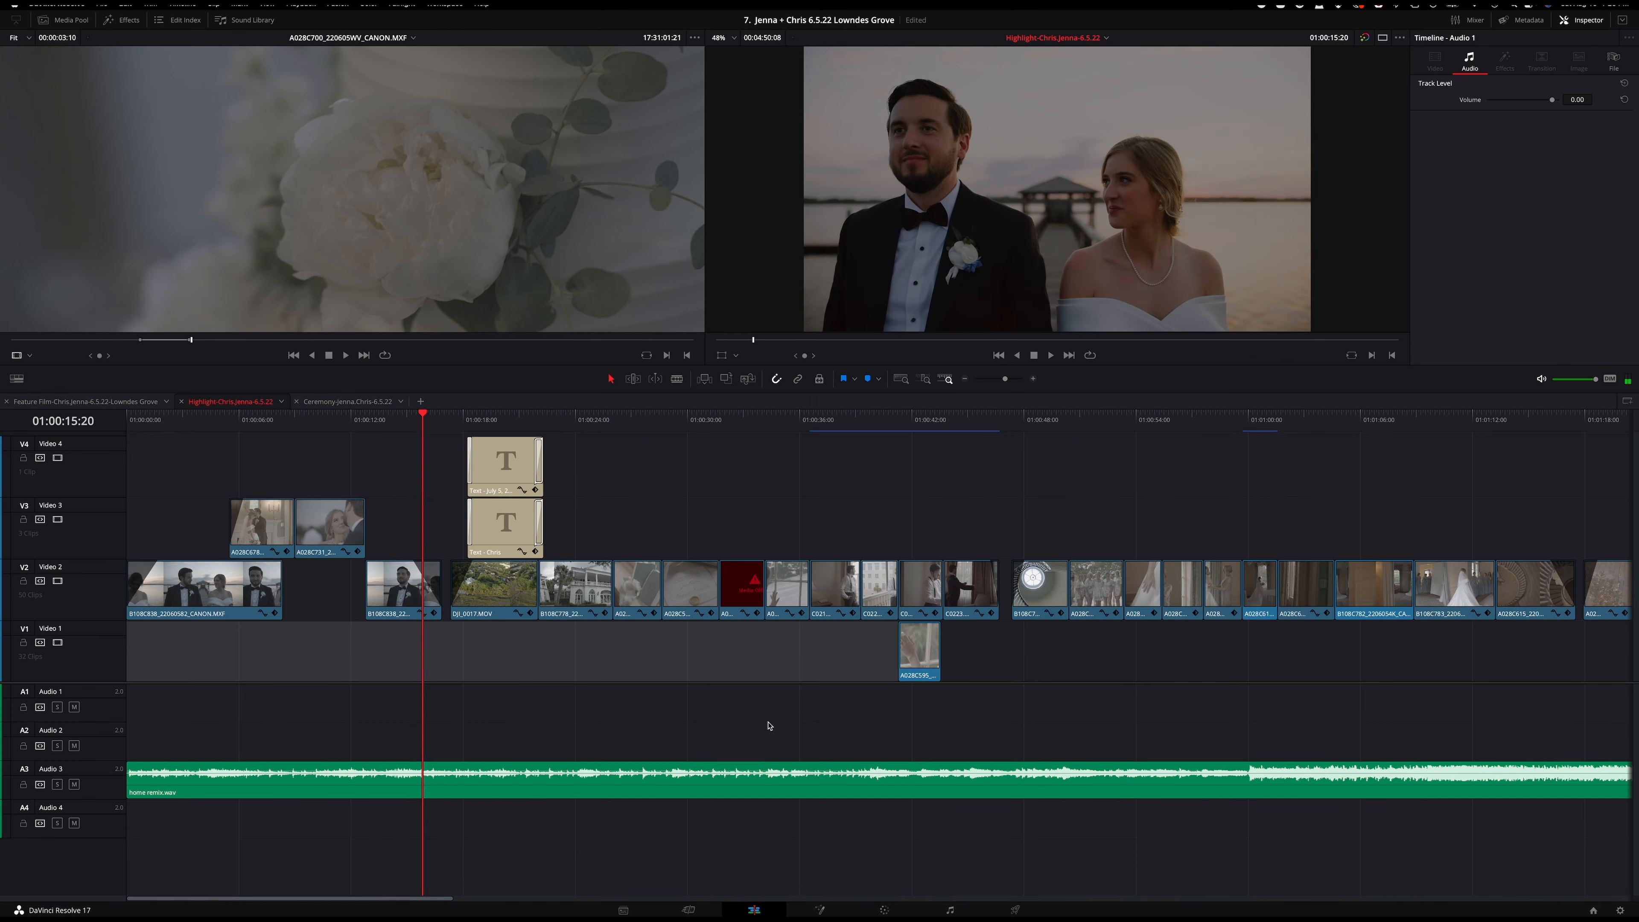
{"action": "left_click", "coordinate": [884, 909]}
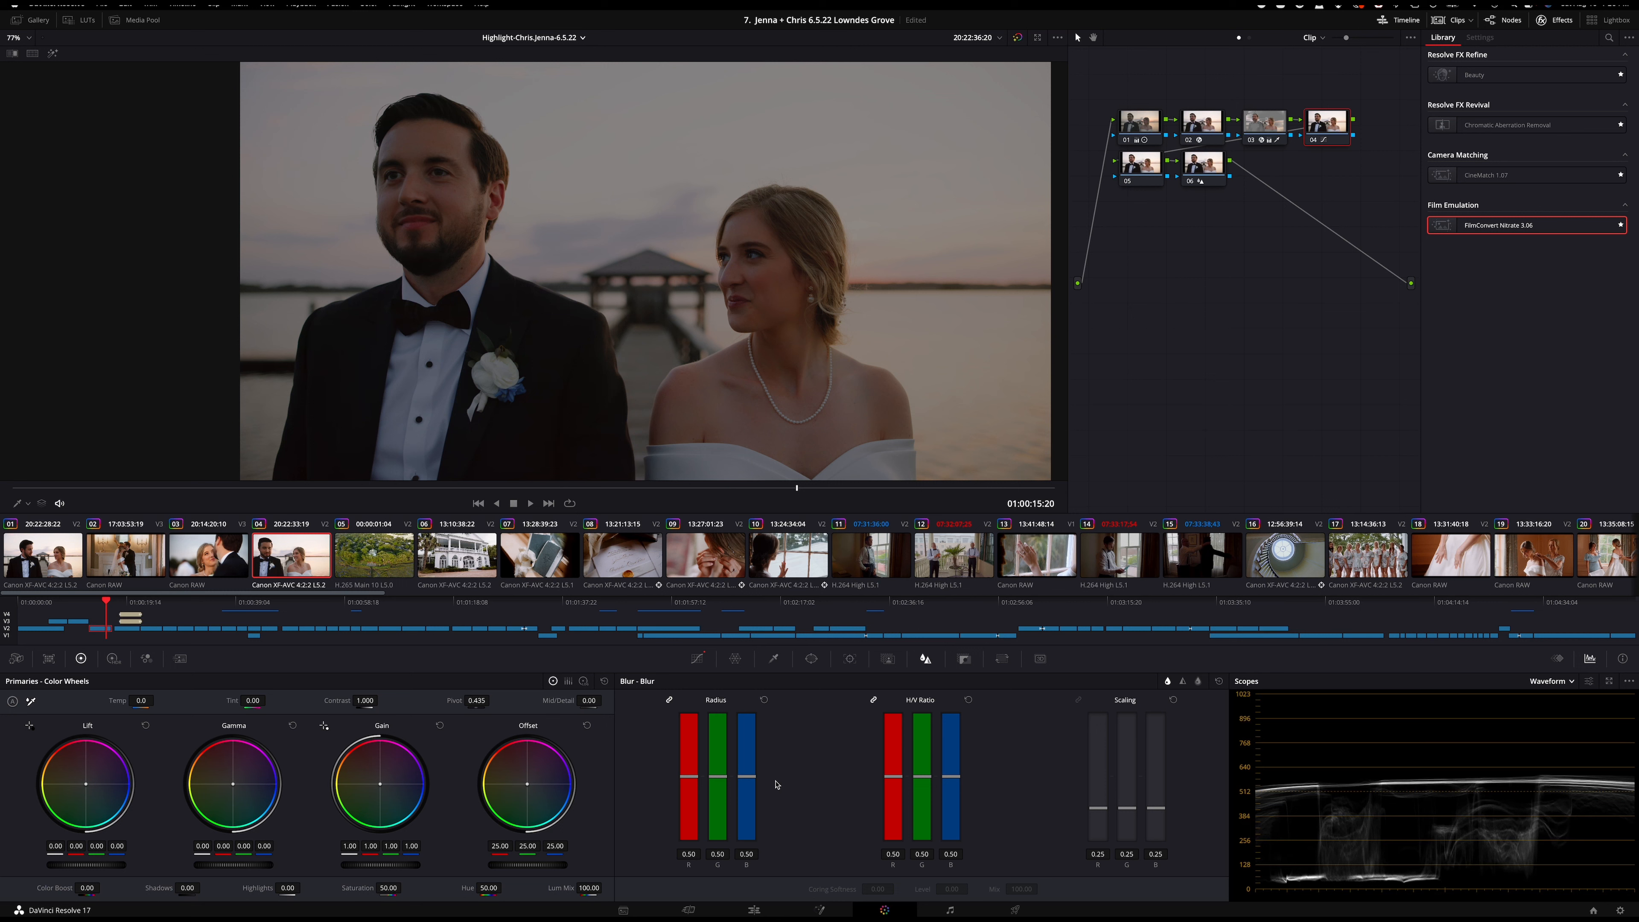
{"action": "key", "text": "super+shift+5"}
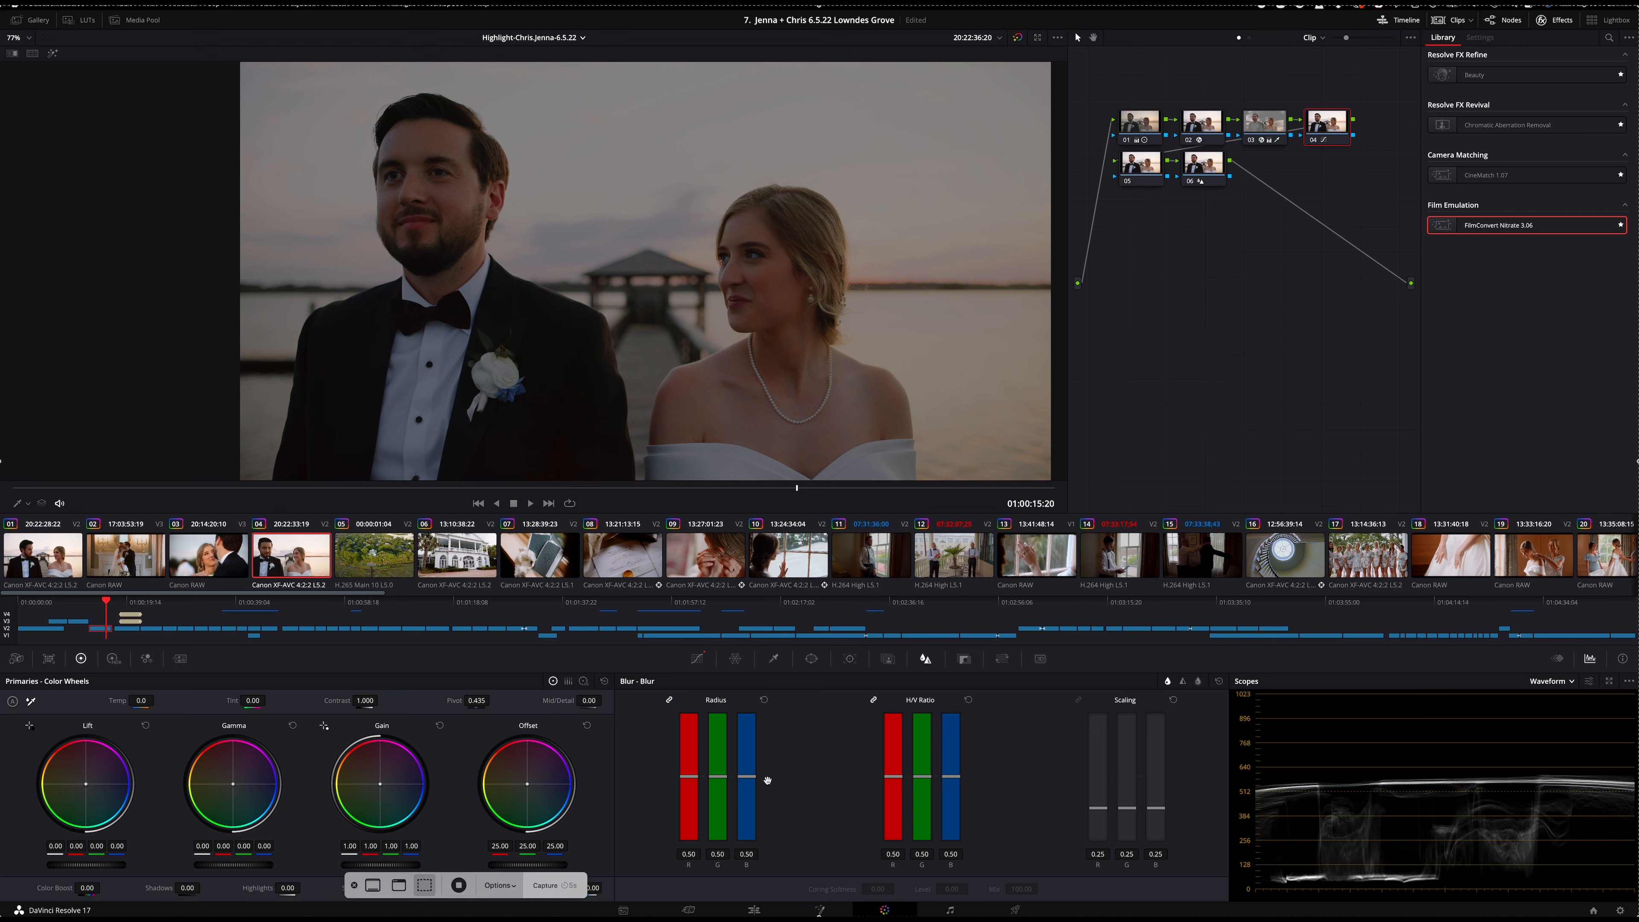